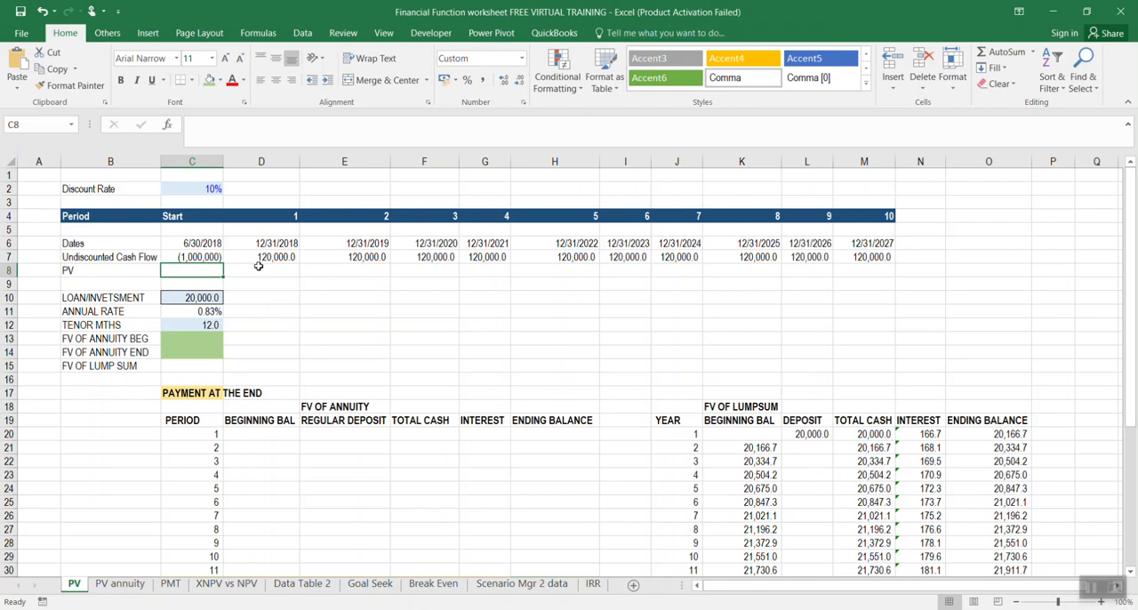
left_click(259, 268)
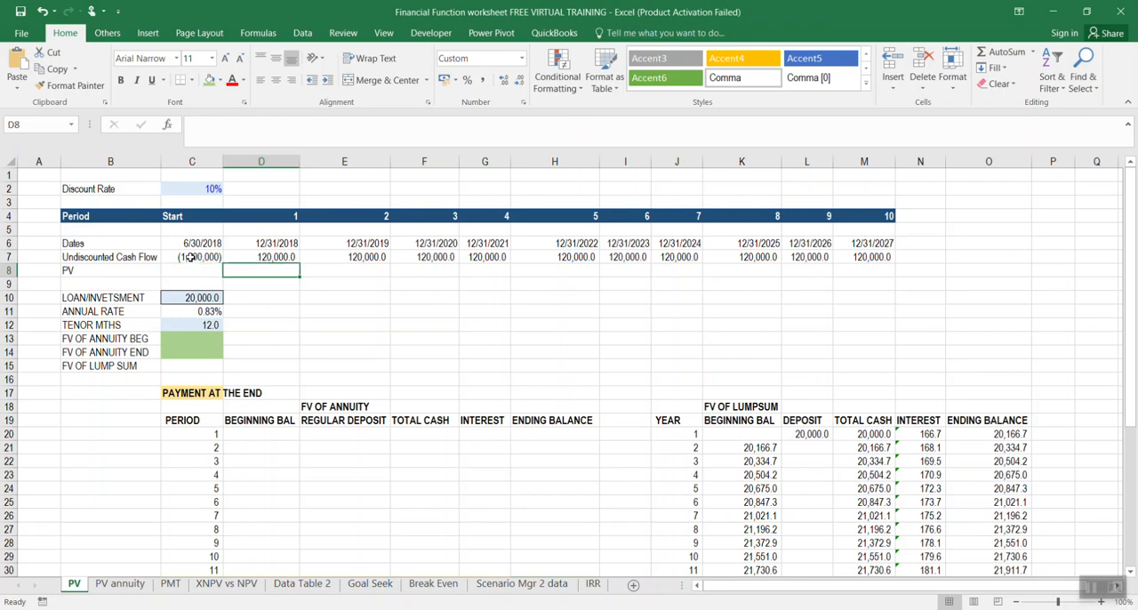
left_click_drag(190, 257, 855, 257)
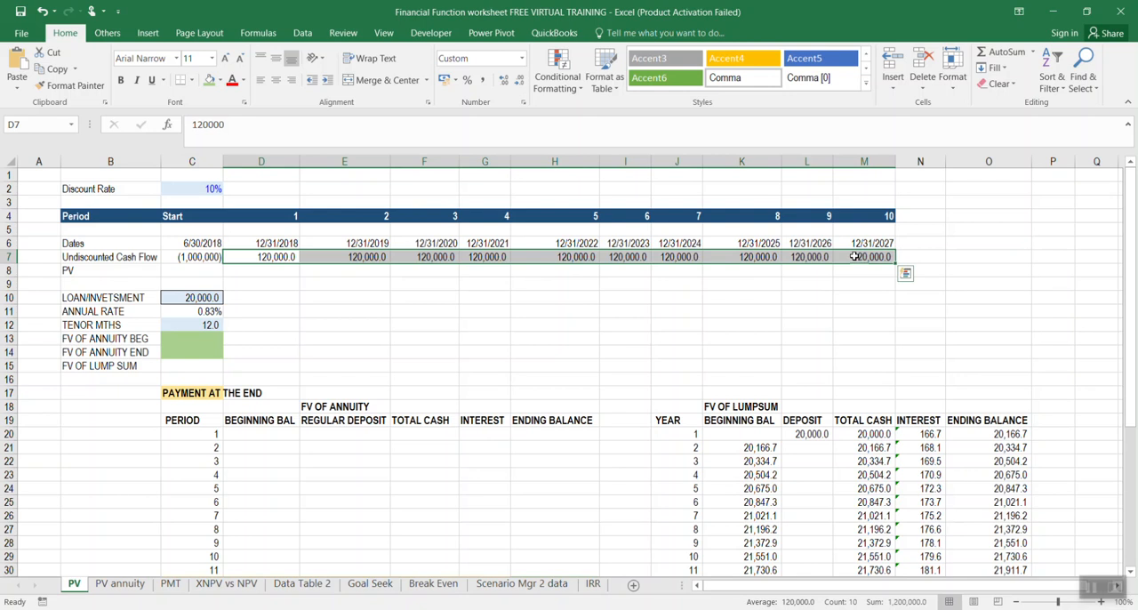
left_click(183, 276)
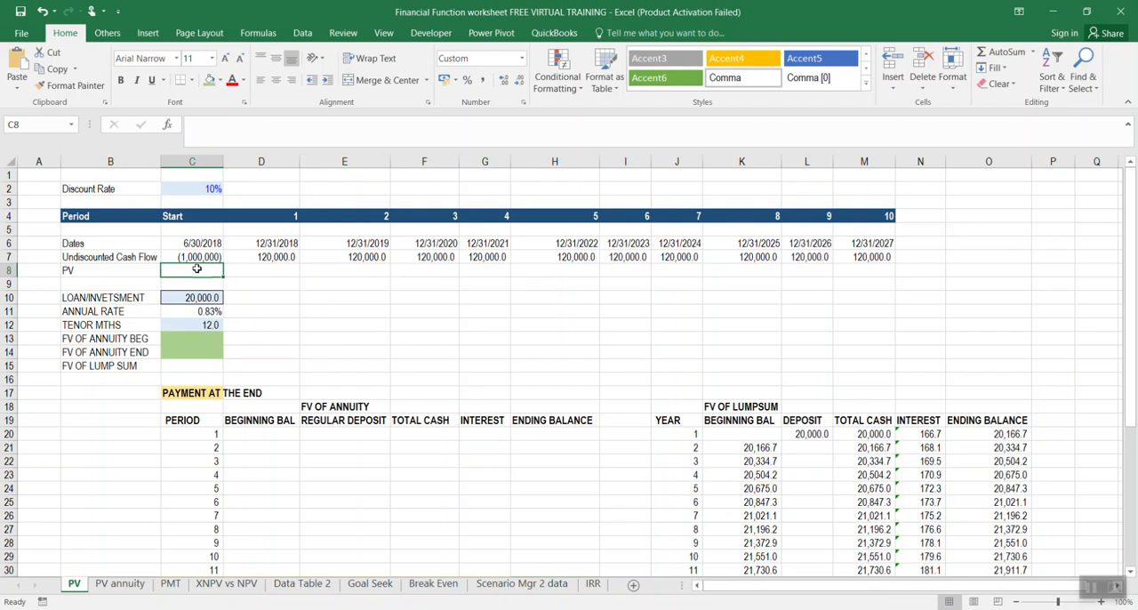
left_click(250, 256)
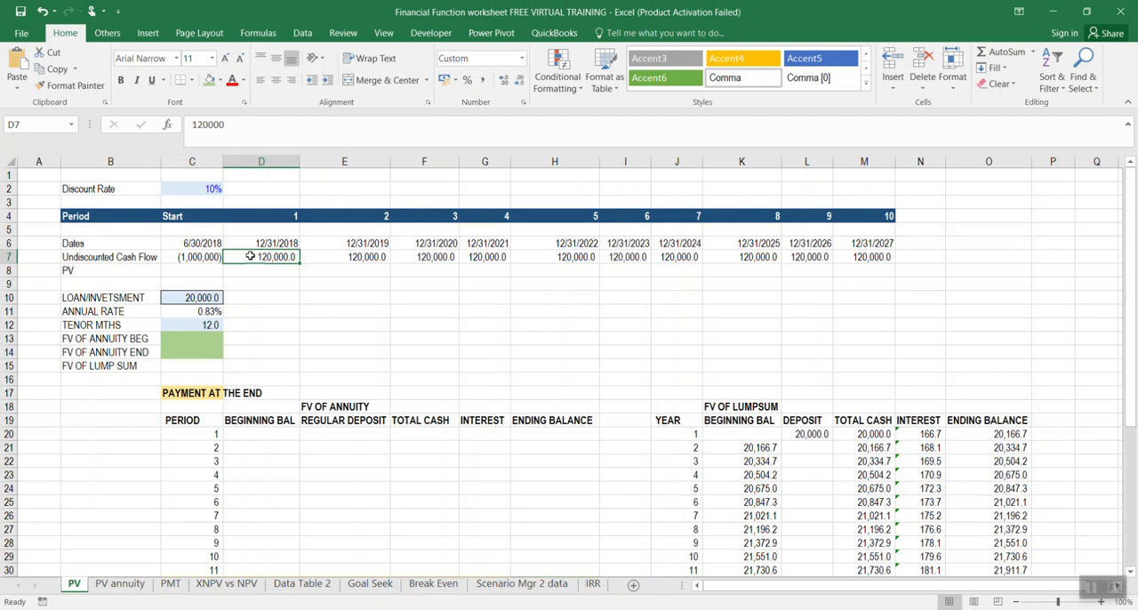
Enter a PV formula in C8 with rate C2, 10 periods, payment 120000, no future value and end-of-period timing (0)
left_click(183, 272)
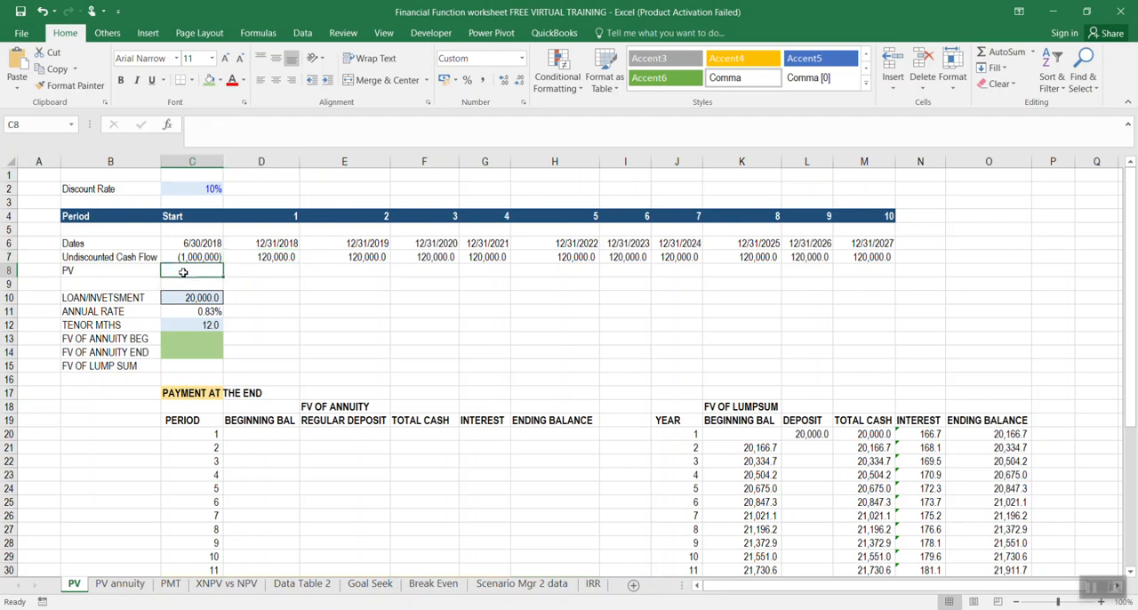
type("=PV")
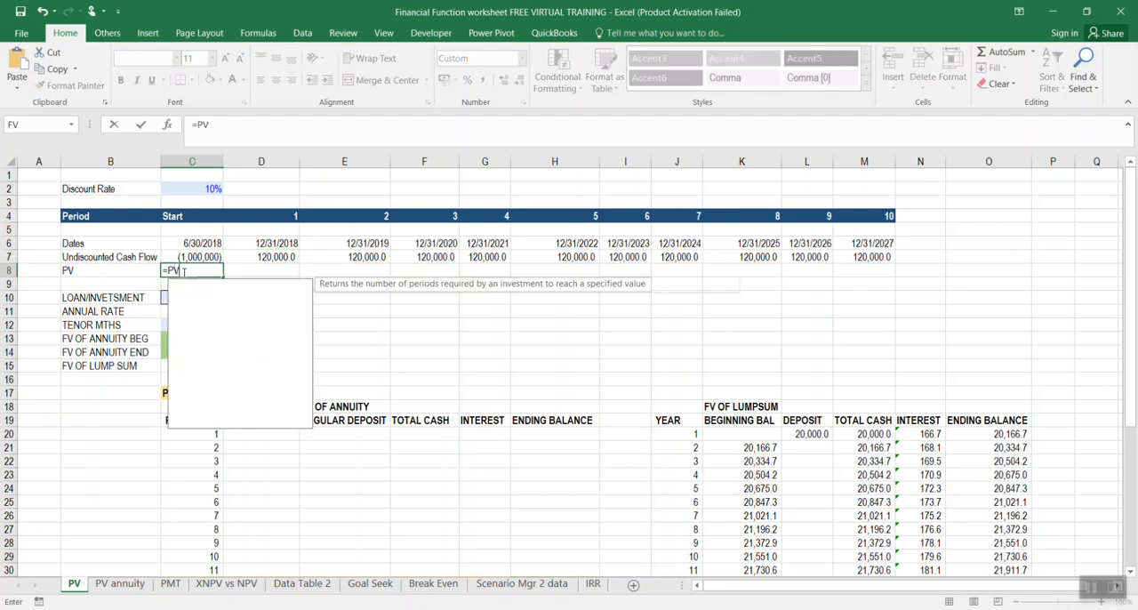
double_click(197, 289)
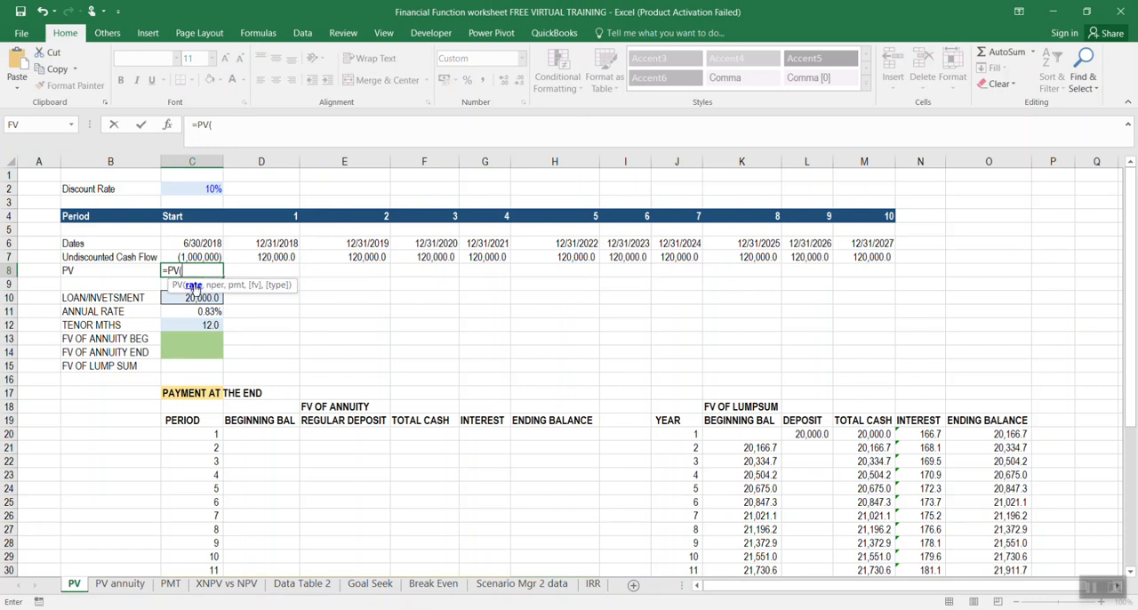
left_click(214, 189)
type(",")
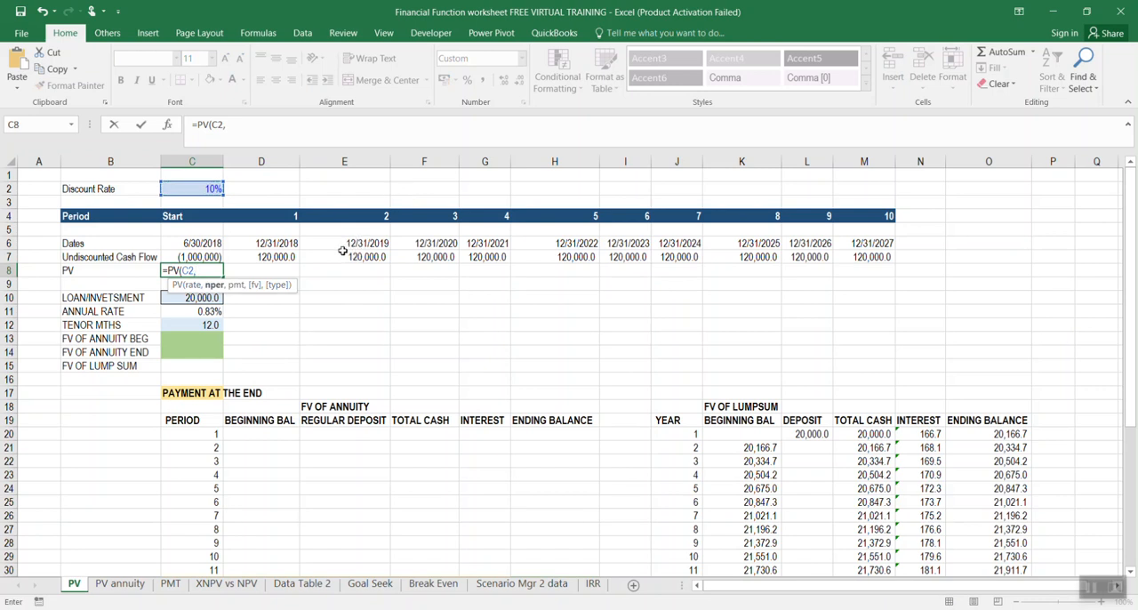
type("10,120")
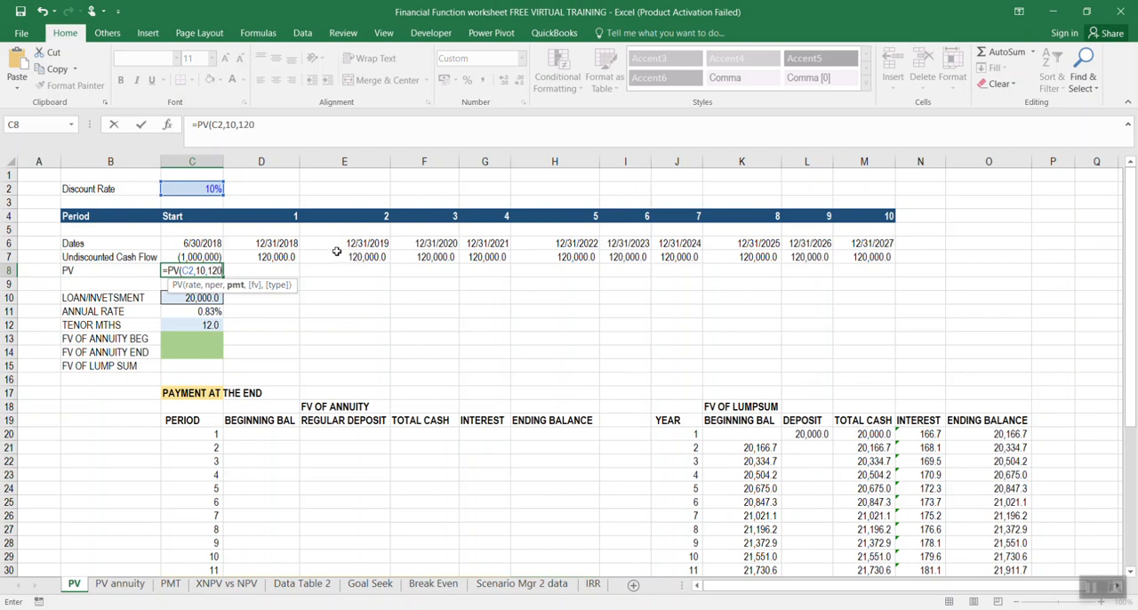
type("000,")
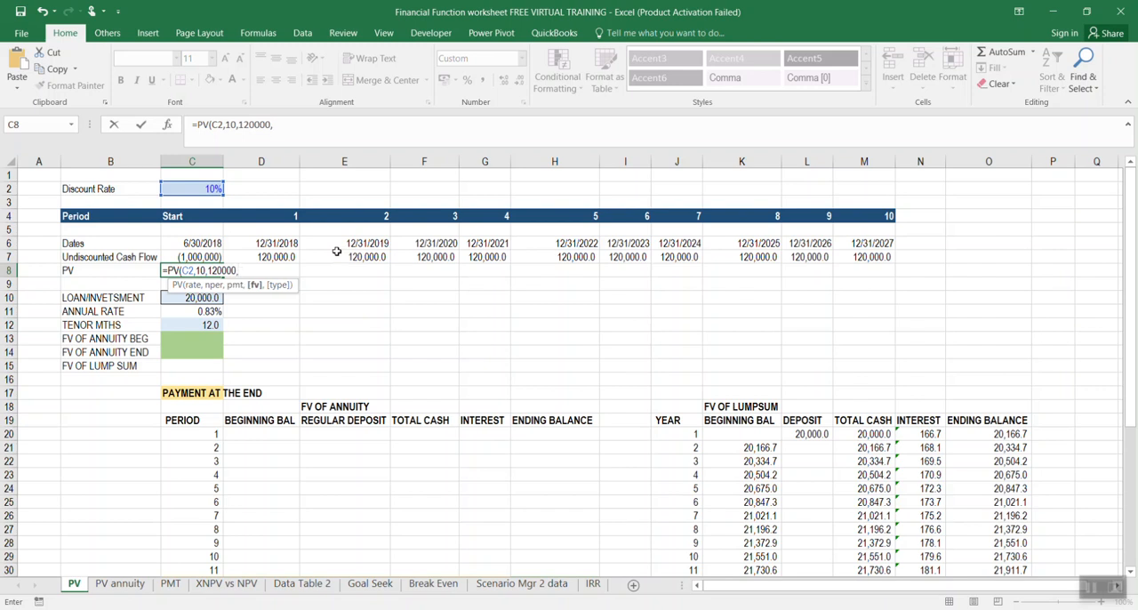
type(",")
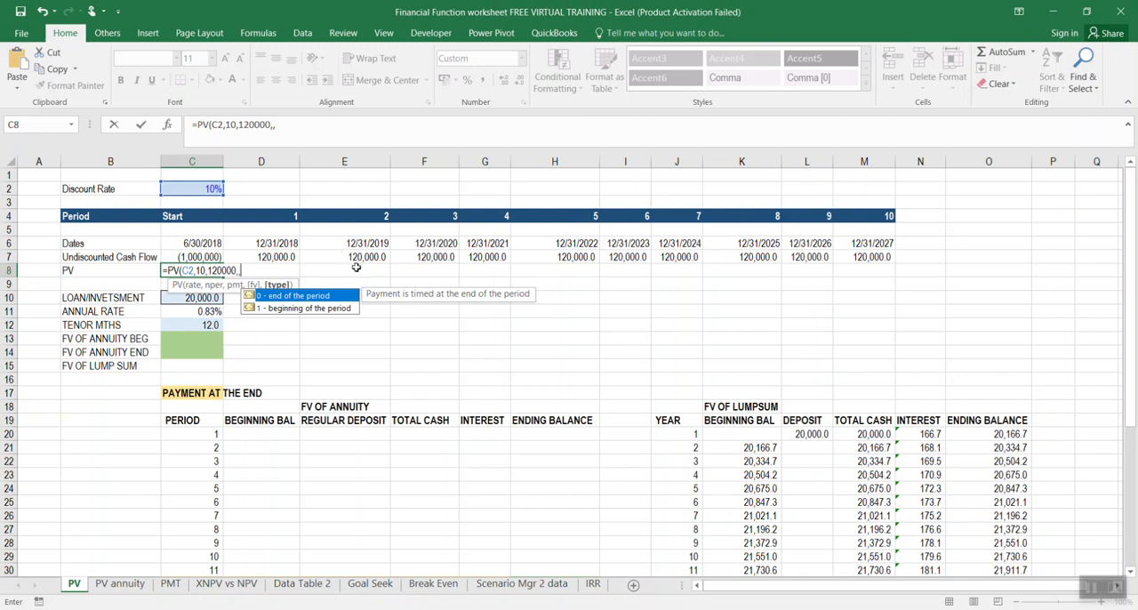
double_click(306, 296)
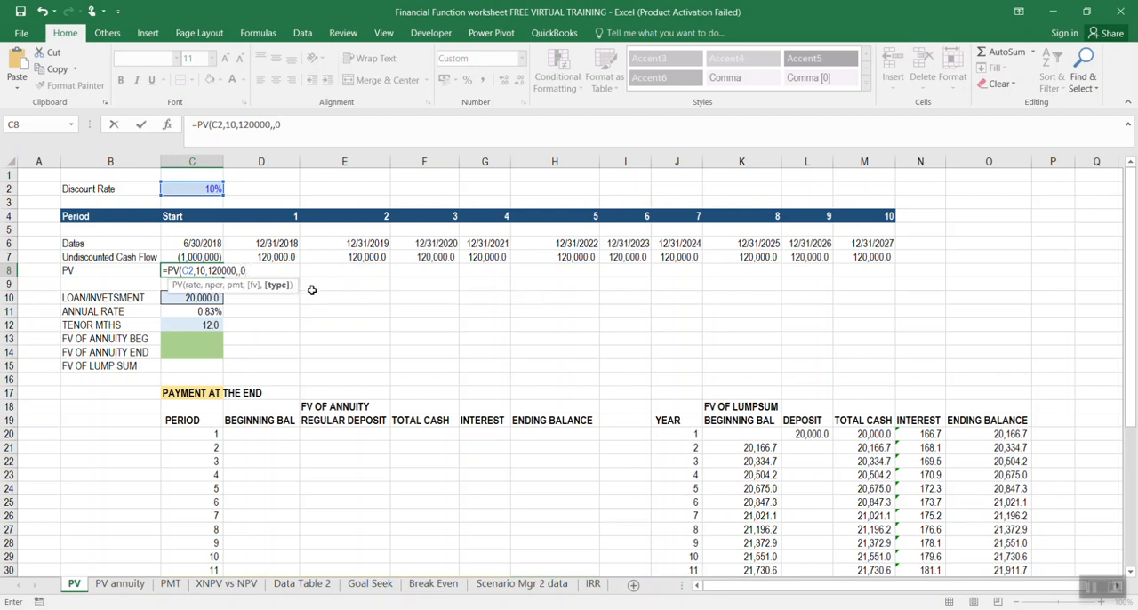
key("Return")
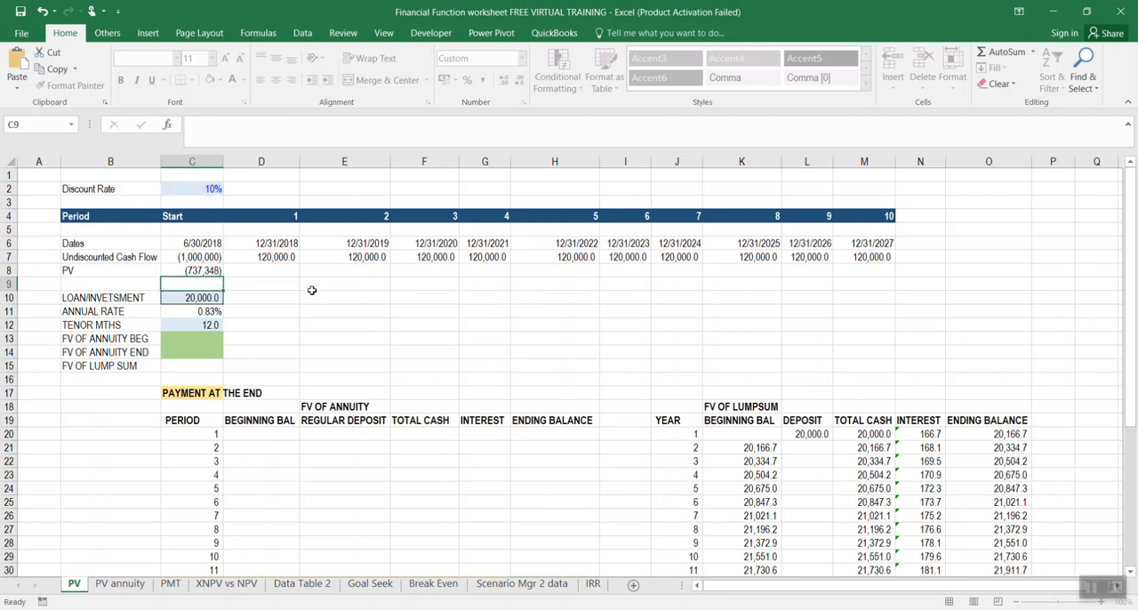
left_click(201, 272)
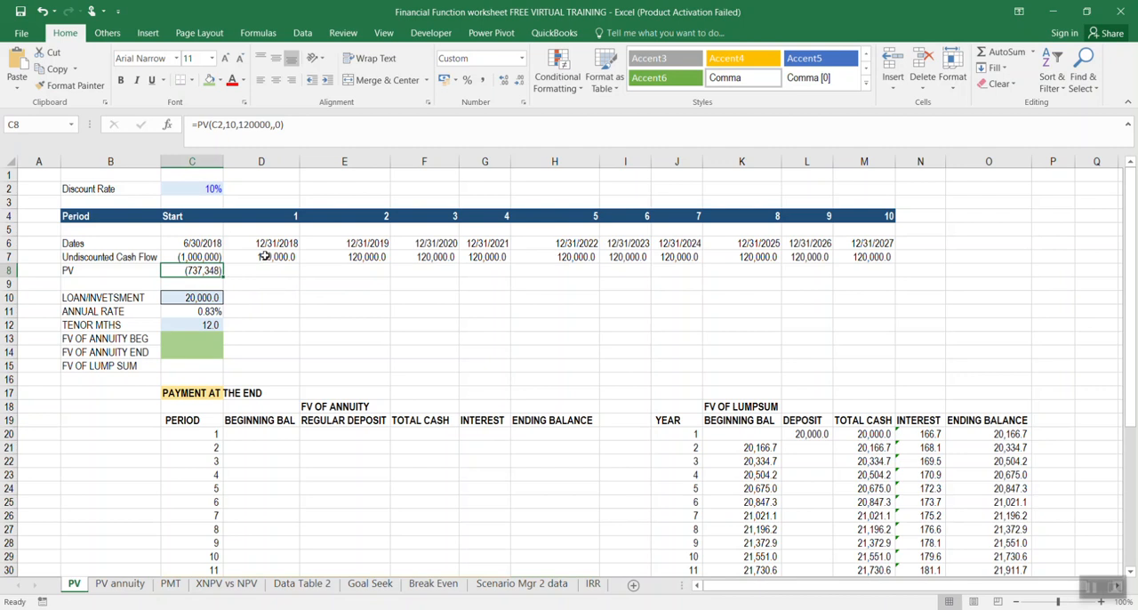
left_click(262, 297)
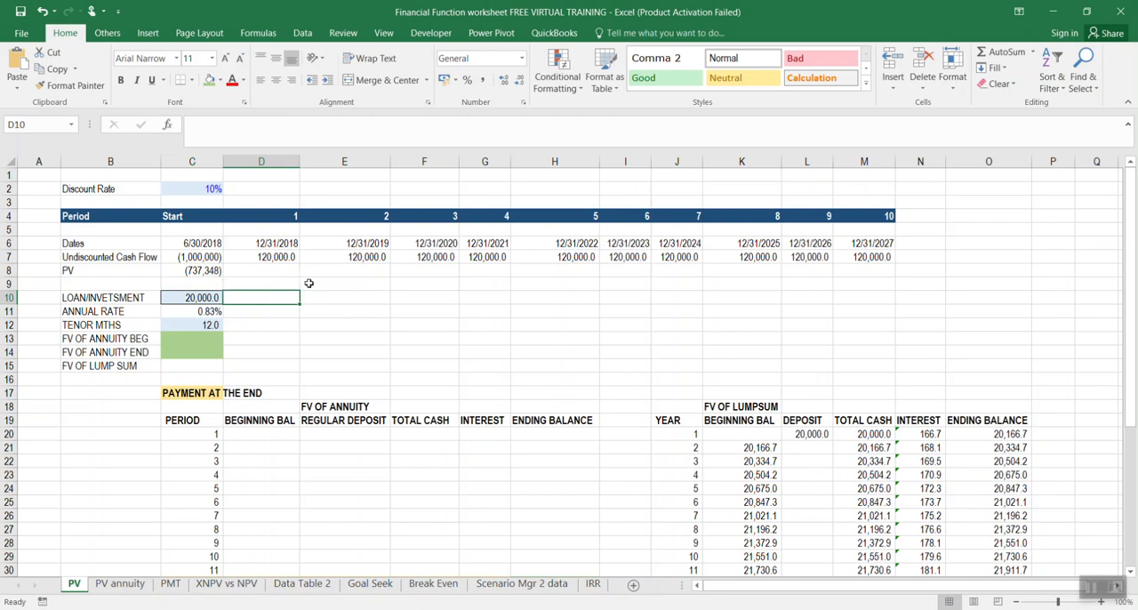
Enter a PV formula in C9 with rate C2, 5 periods, no payment, future value 1000000 and end-of-period timing (0)
left_click(123, 281)
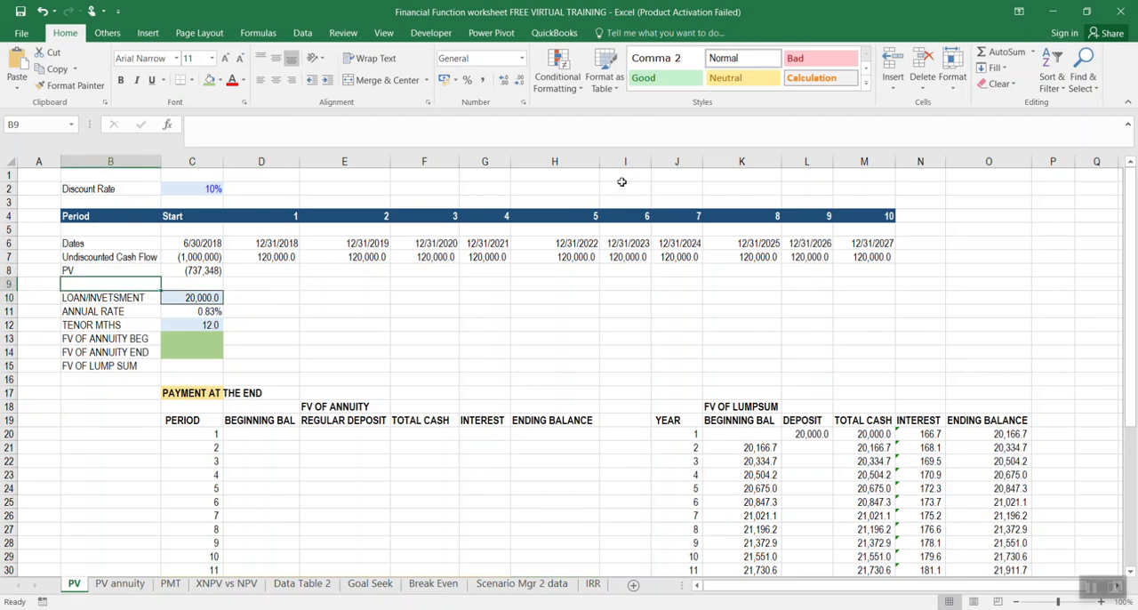
key("Right")
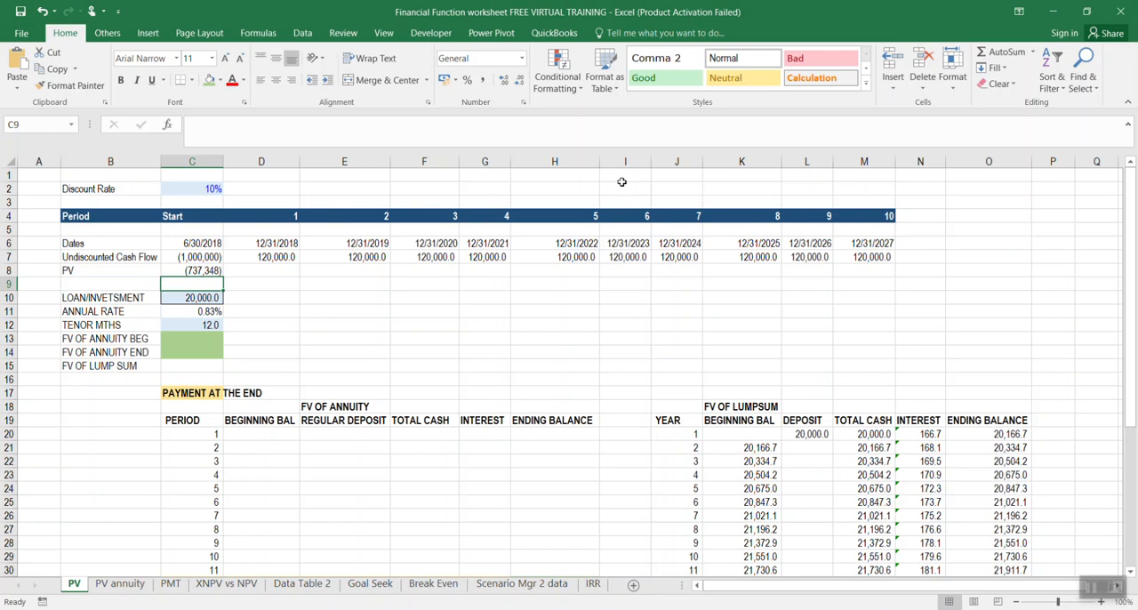
type("=PV")
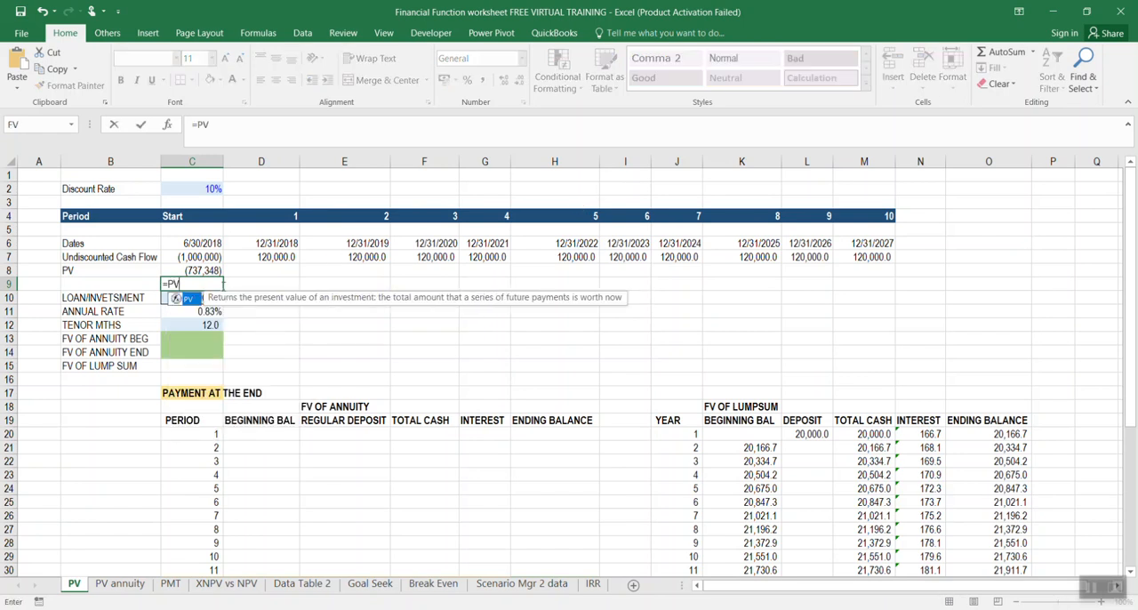
type("(")
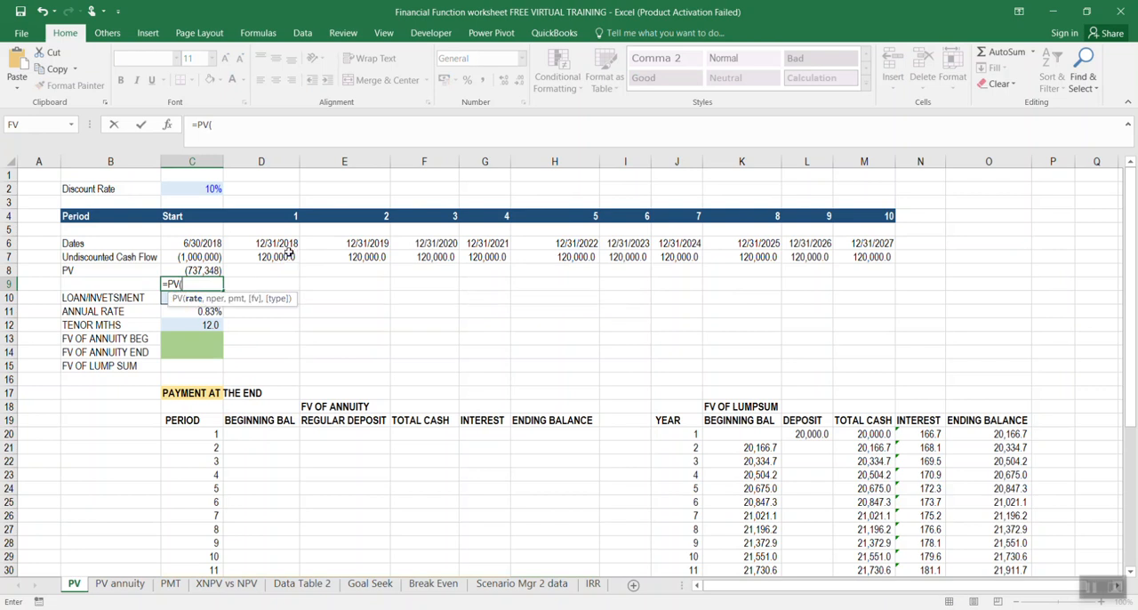
left_click(216, 189)
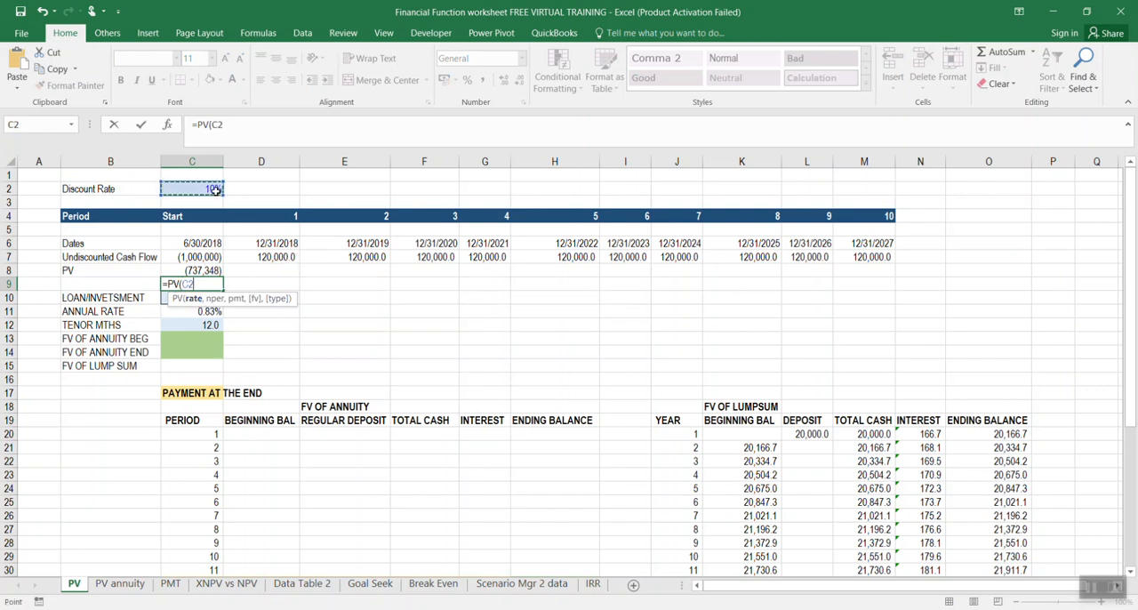
type(",")
type("5,")
type(",")
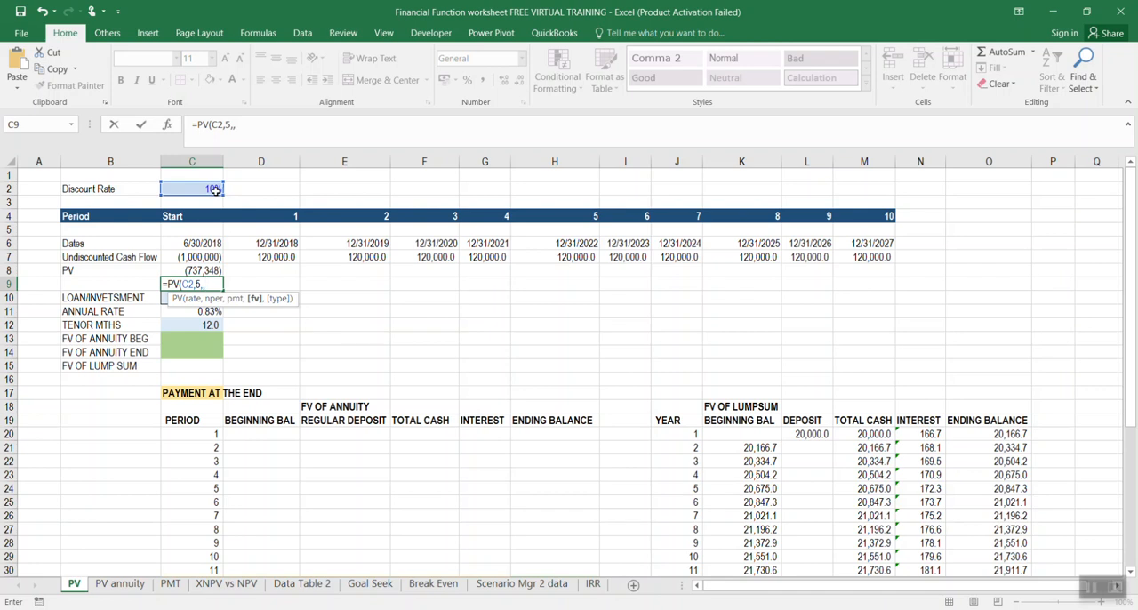
type("1000000,")
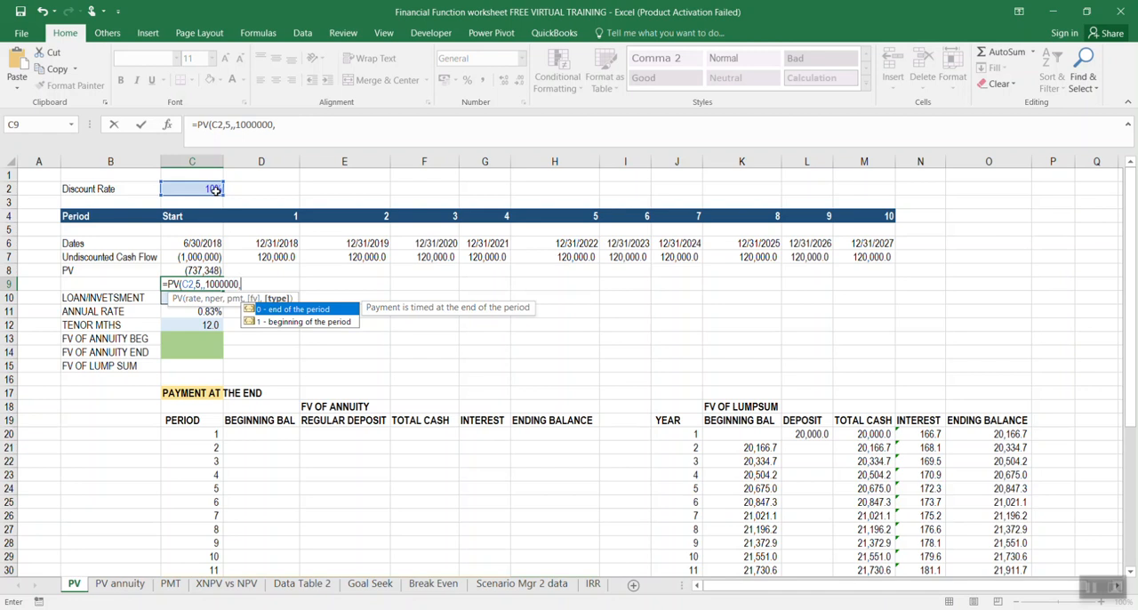
double_click(280, 311)
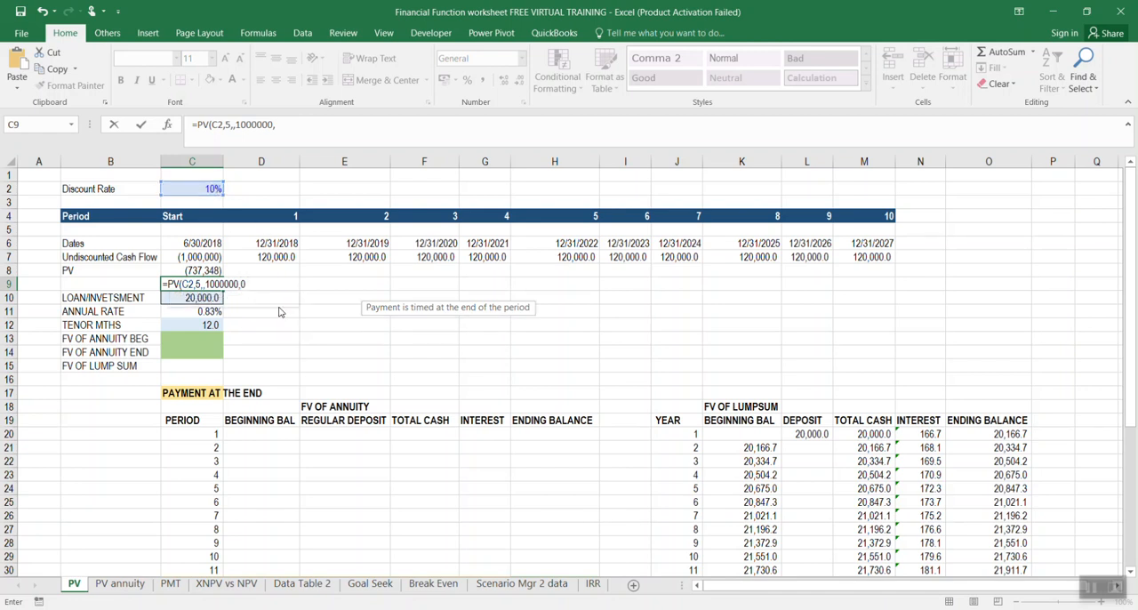
key("Return")
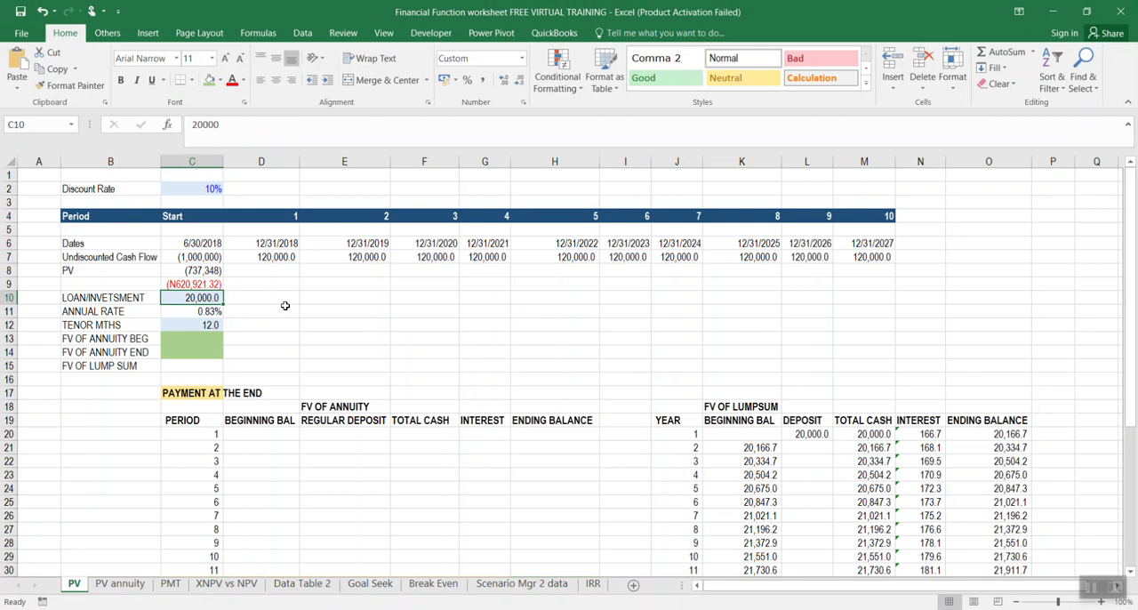
Reduce the number format of the present value in C9 to zero decimal places
left_click(206, 284)
left_click(521, 79)
left_click(521, 79)
left_click(258, 356)
left_click(267, 300)
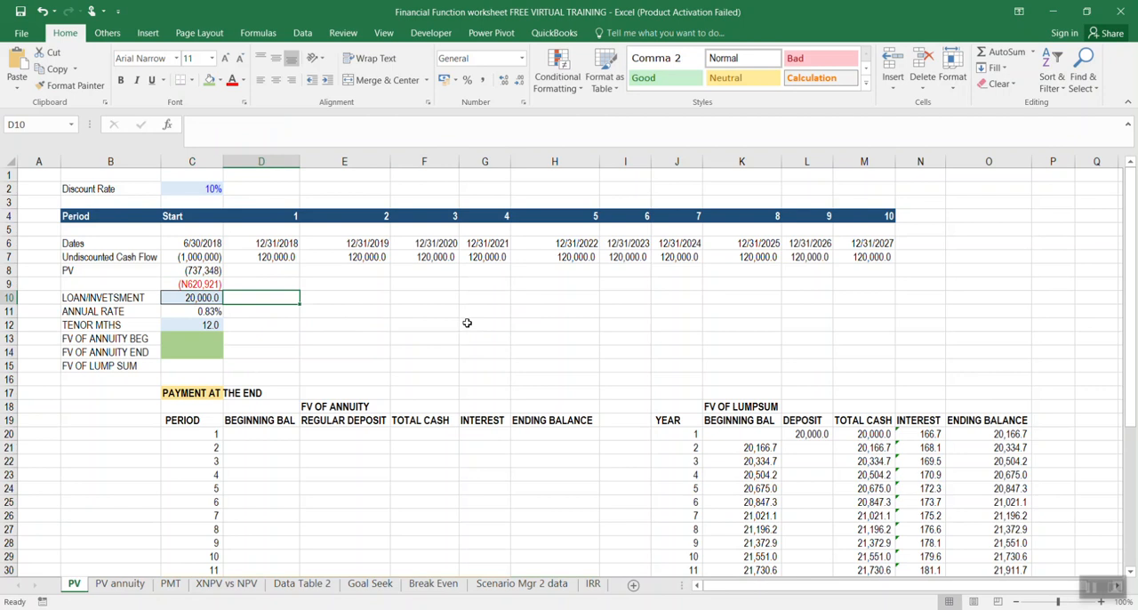
Label cell B9 as "PV LUMP SUM" and change the label in B8 to "PV ANNUITY"
left_click(151, 284)
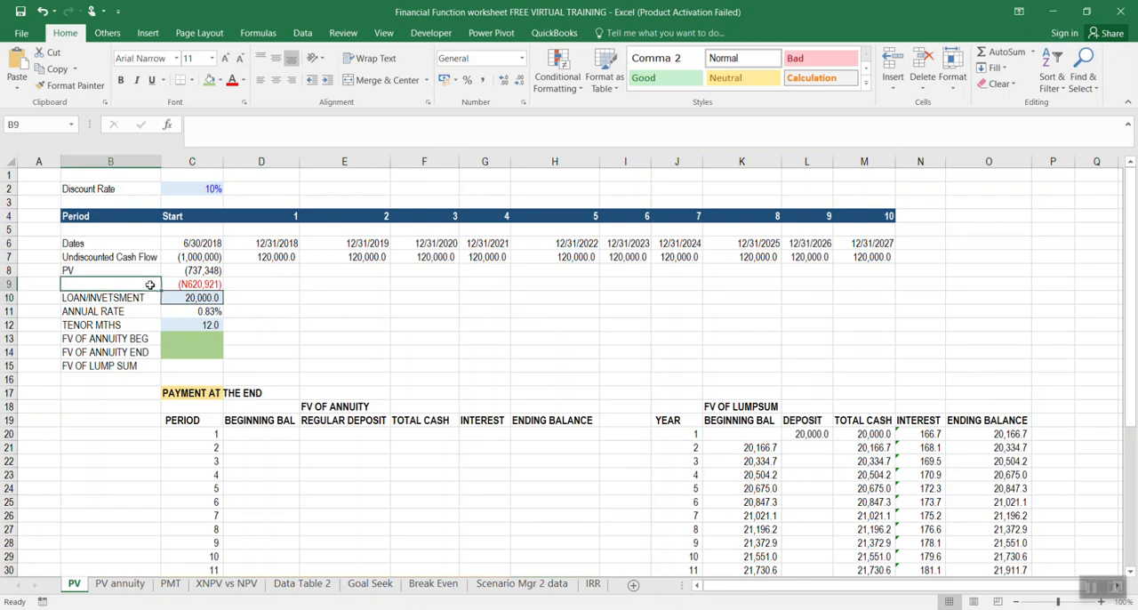
type("PV LU")
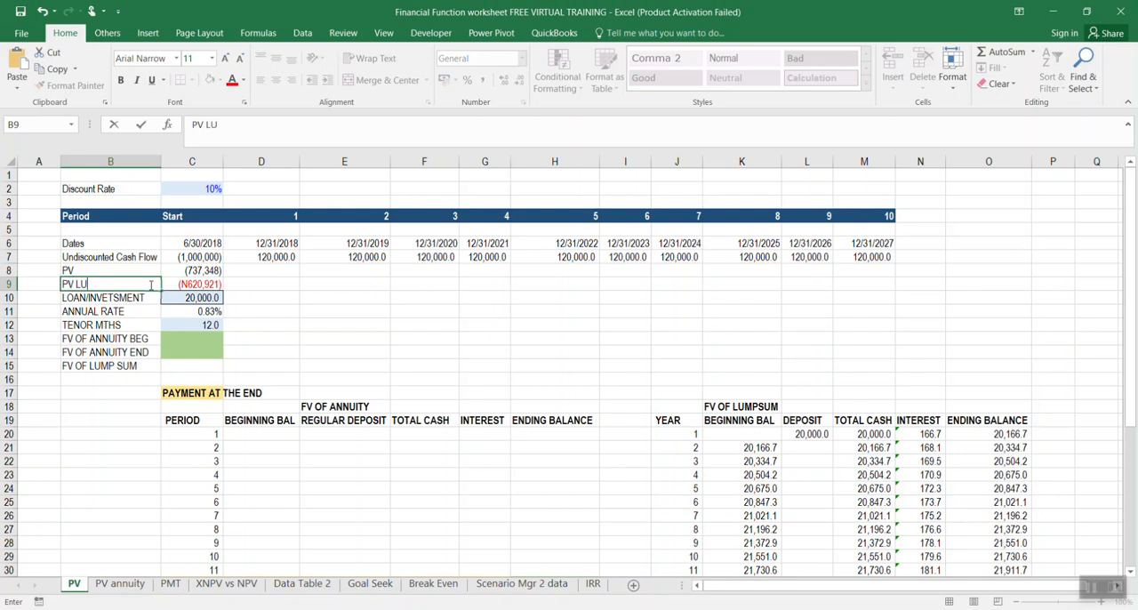
type("MP SUM")
key("Return")
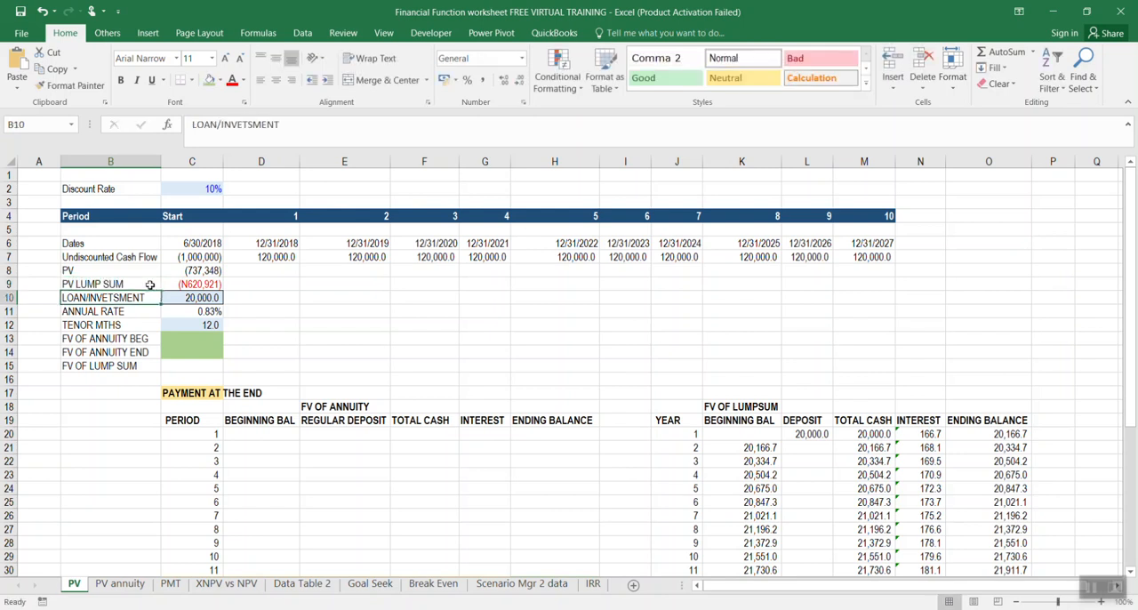
left_click(113, 272)
type("PV ANN")
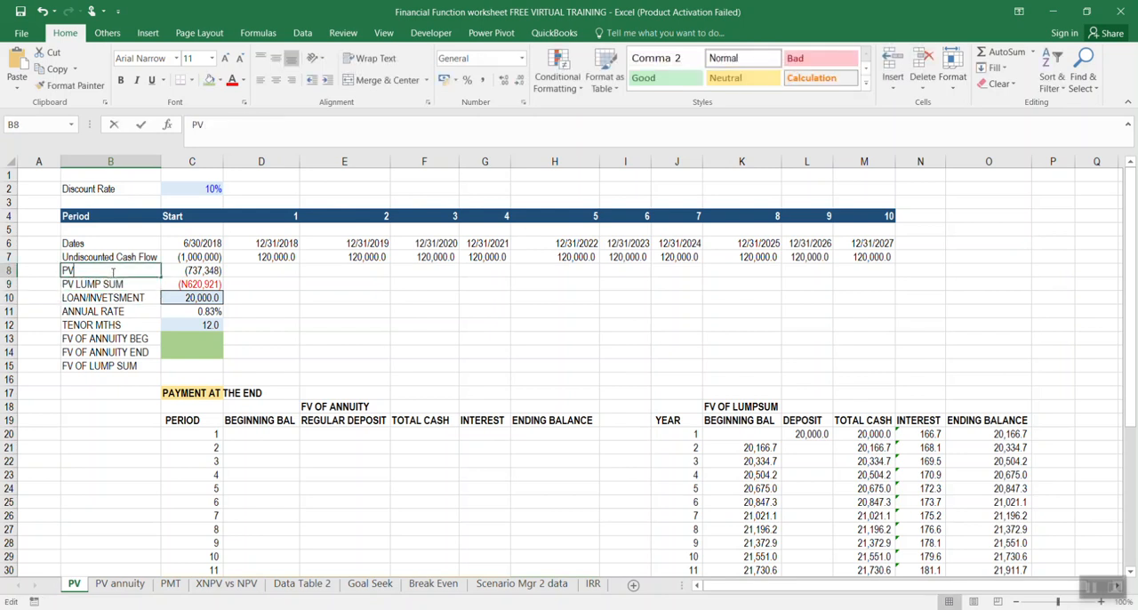
type("UITY")
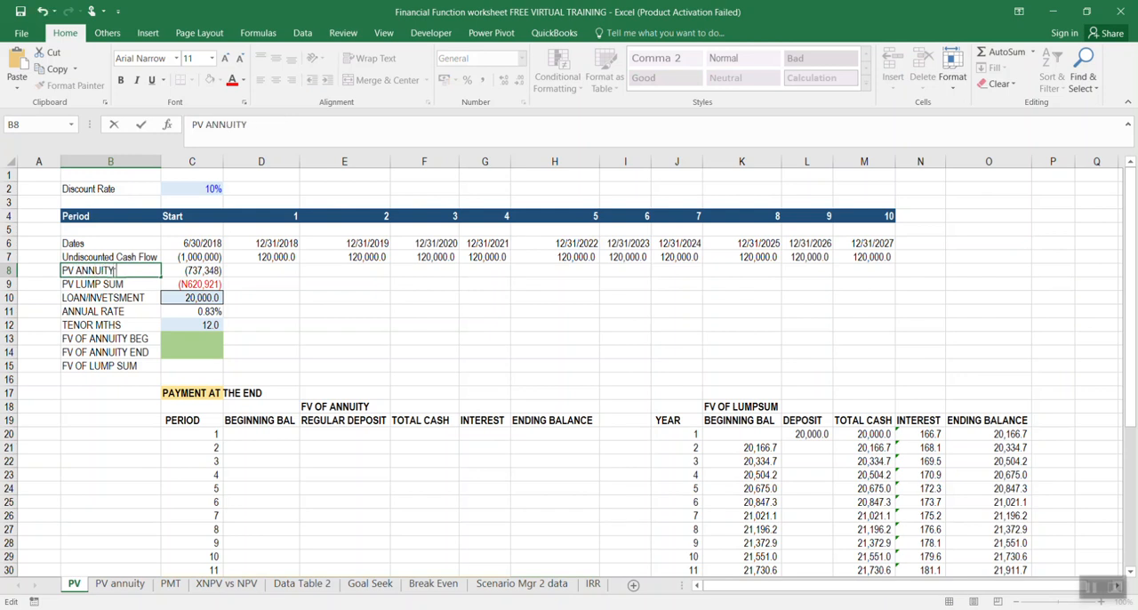
key("Return")
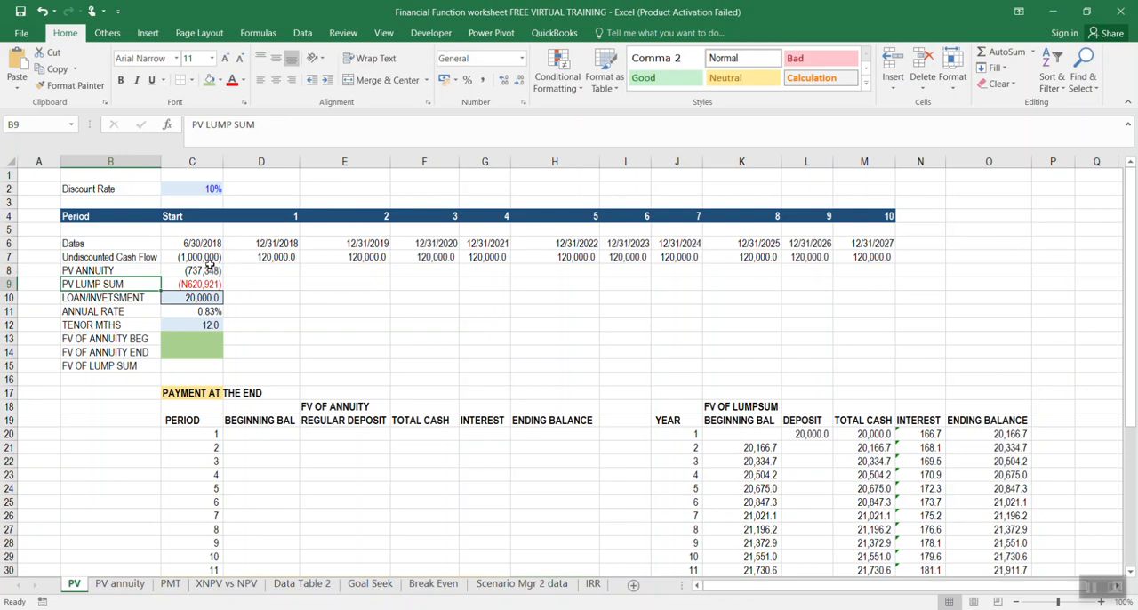
Review the loan/investment amount in C10 and the tenor in months in C12
left_click(320, 323)
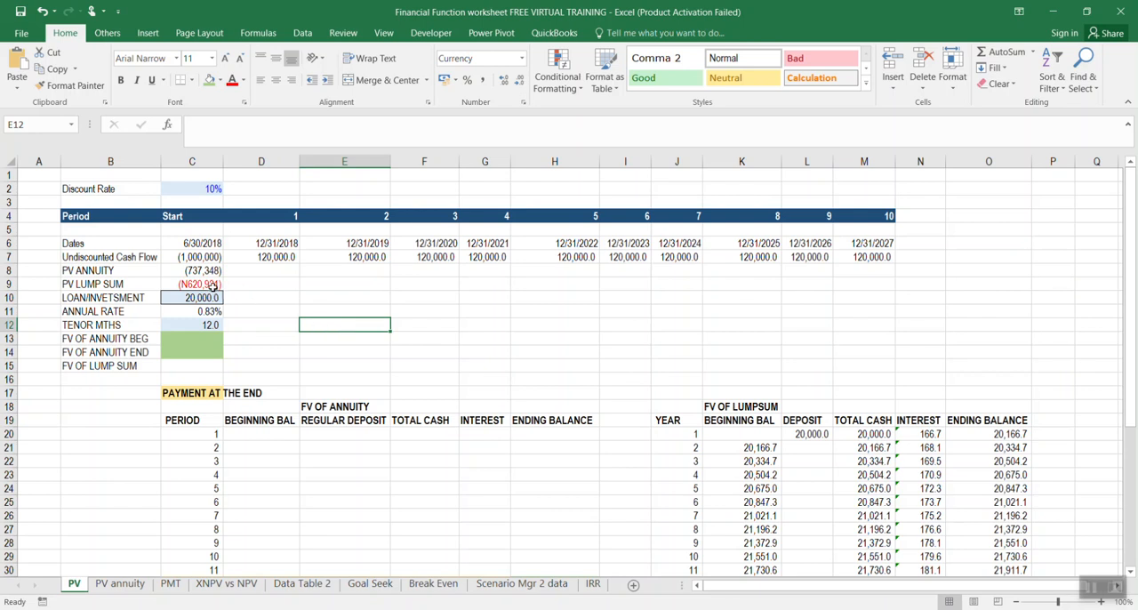
left_click(201, 295)
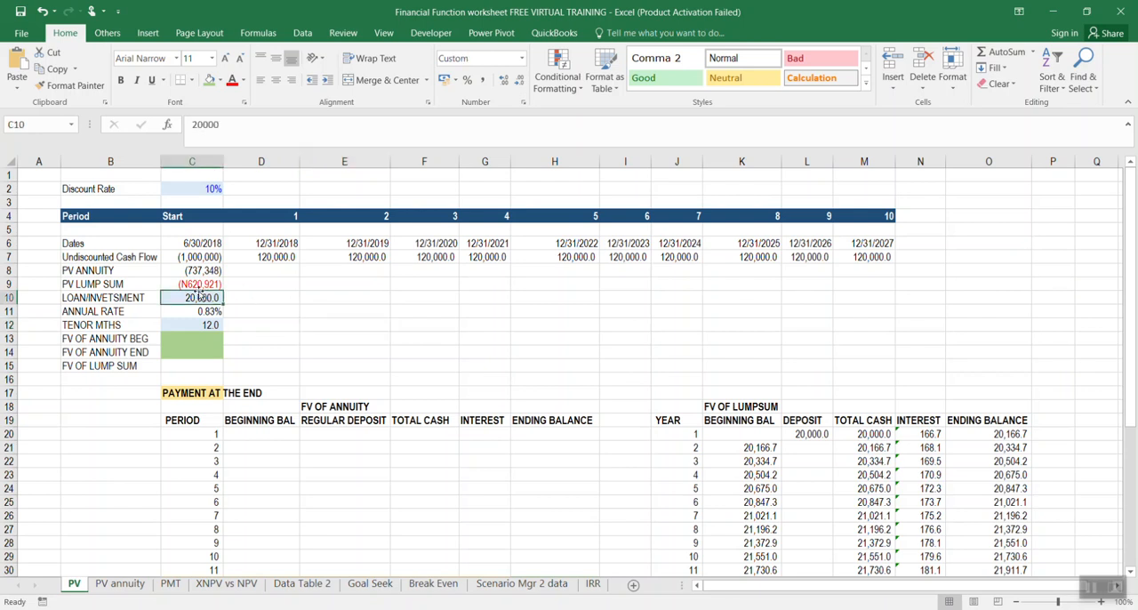
left_click(237, 297)
left_click(215, 300)
left_click(237, 297)
left_click(213, 298)
left_click(250, 297)
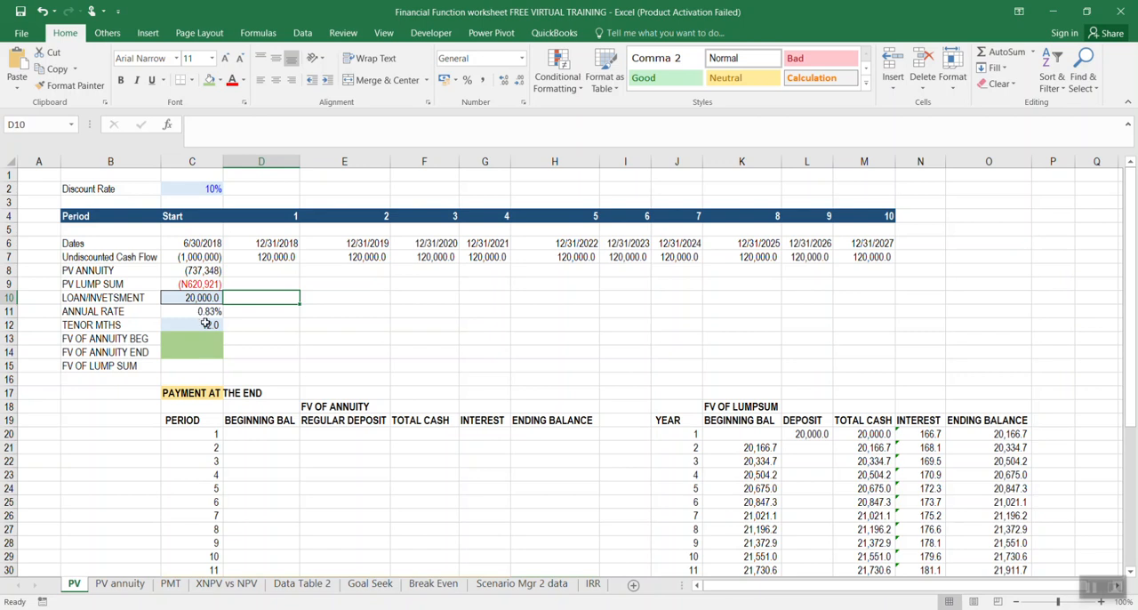
left_click(207, 323)
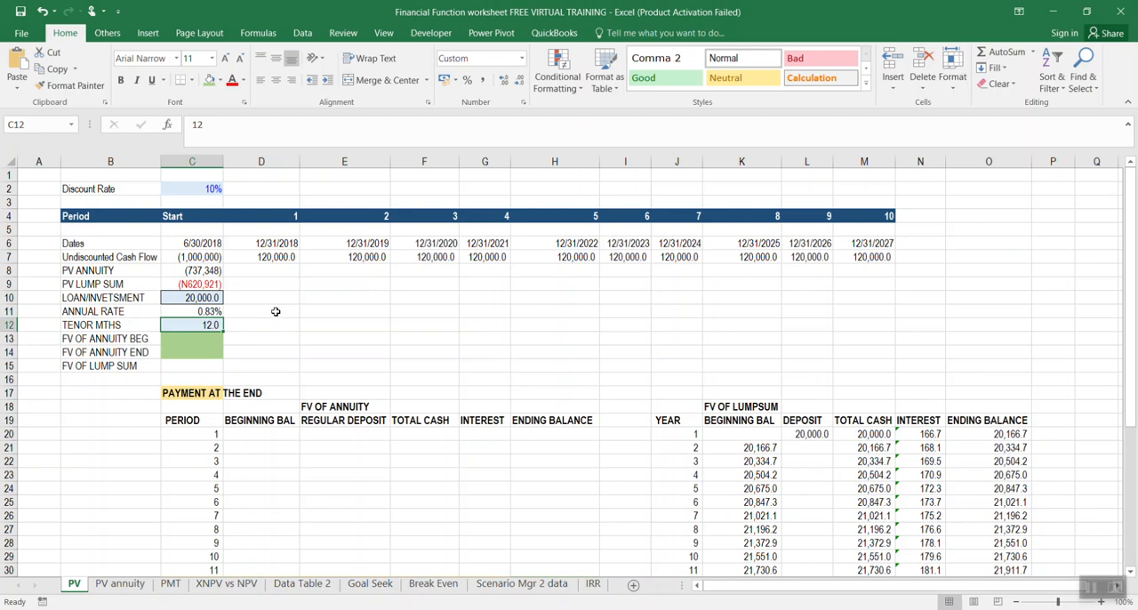
Enter an FV formula in C13 with rate C11, periods C12, payment C10, no present value and beginning-of-period timing (1)
left_click(196, 337)
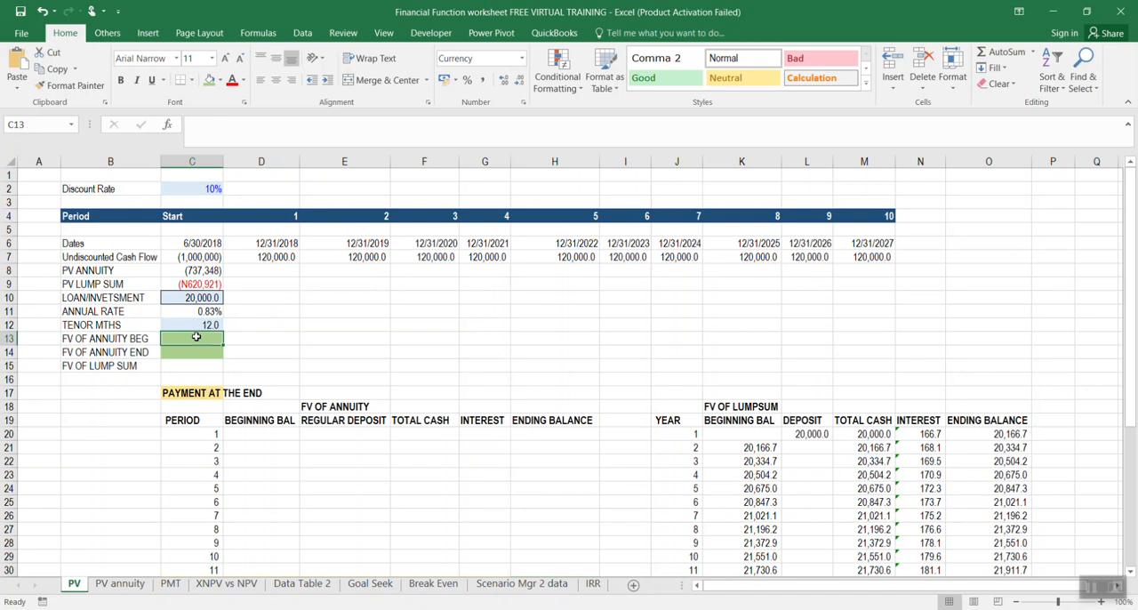
type("=FV")
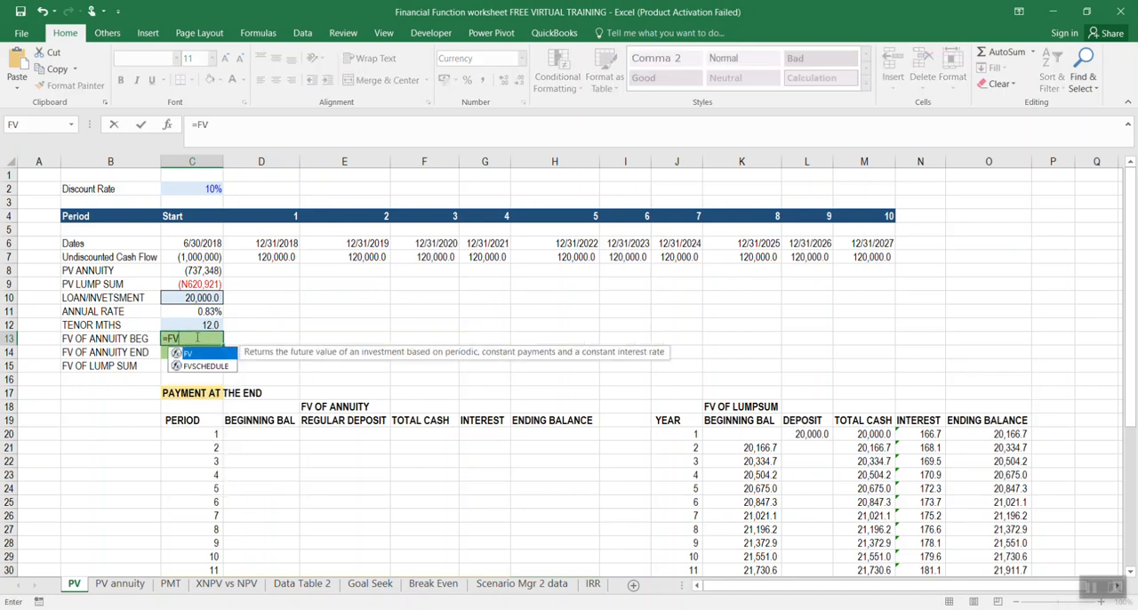
double_click(187, 354)
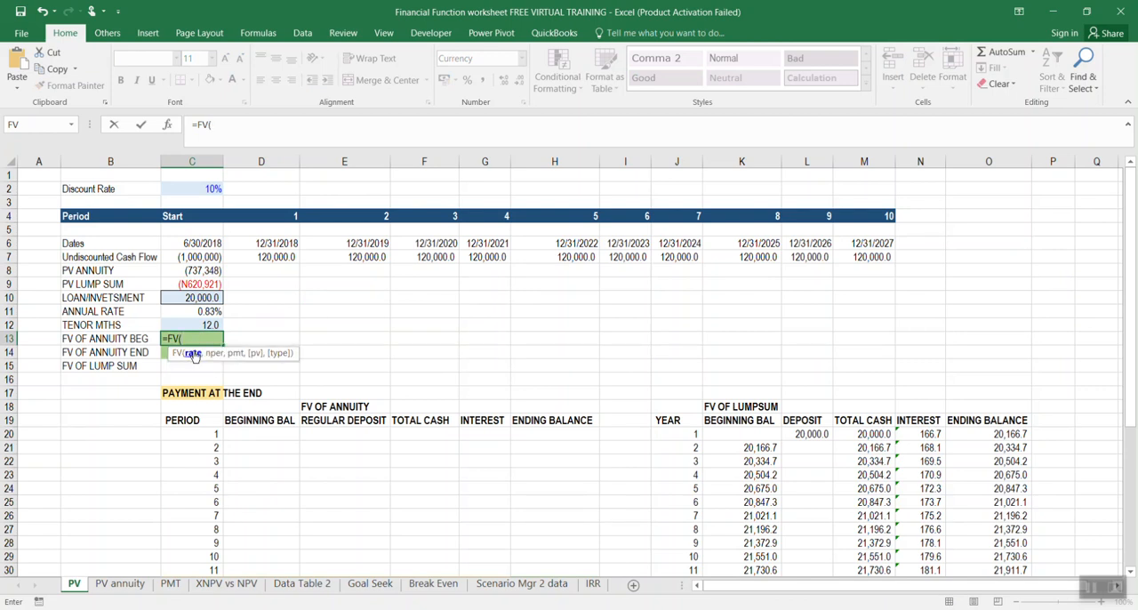
left_click(206, 313)
type(",")
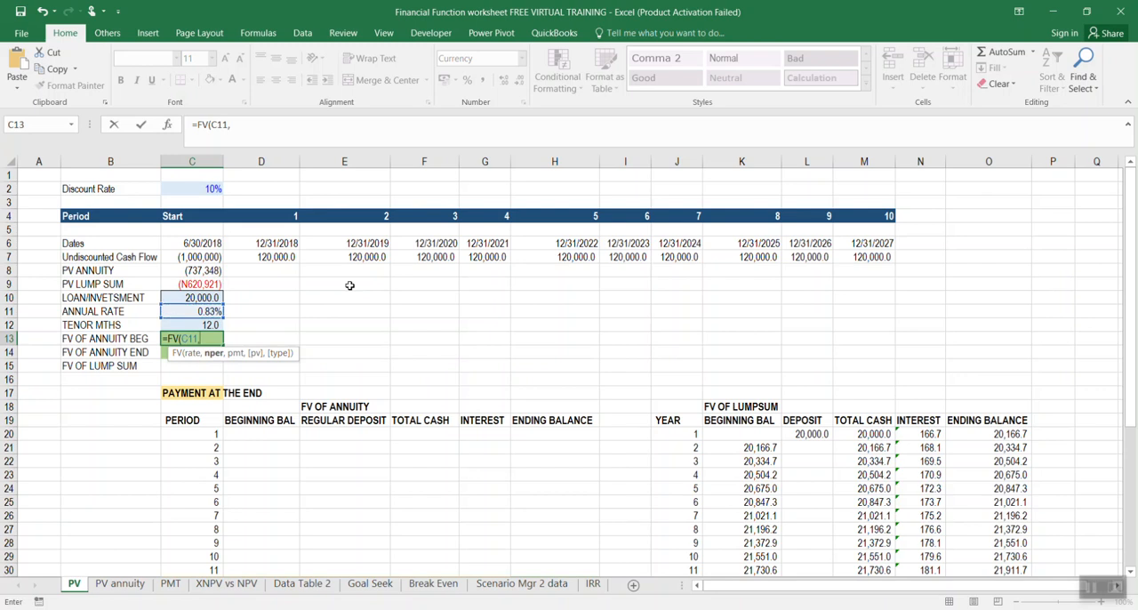
left_click(213, 325)
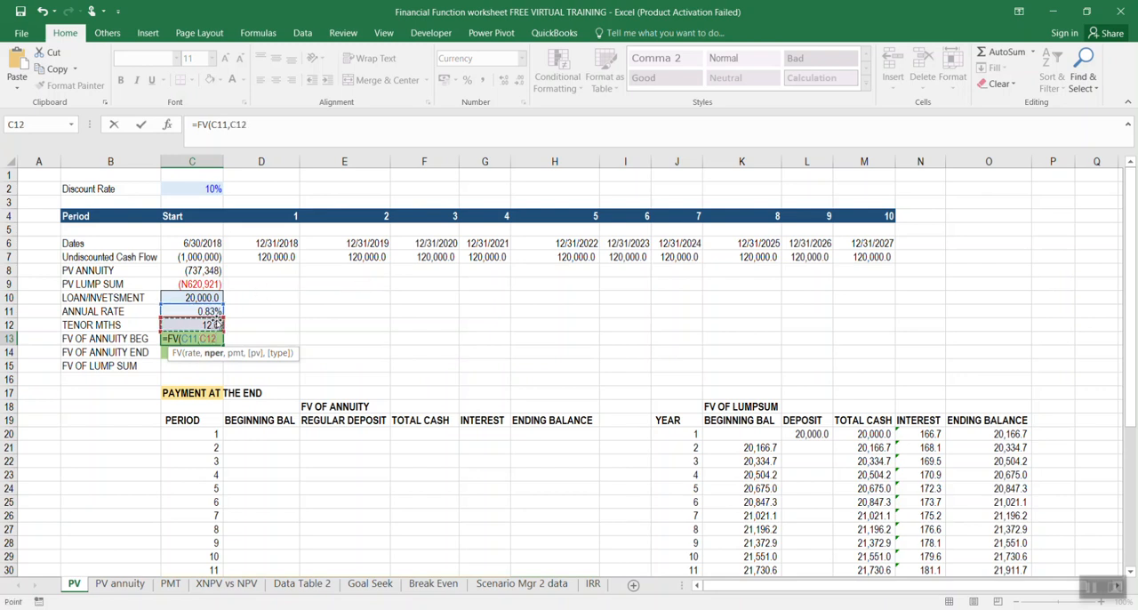
type(",")
left_click(206, 297)
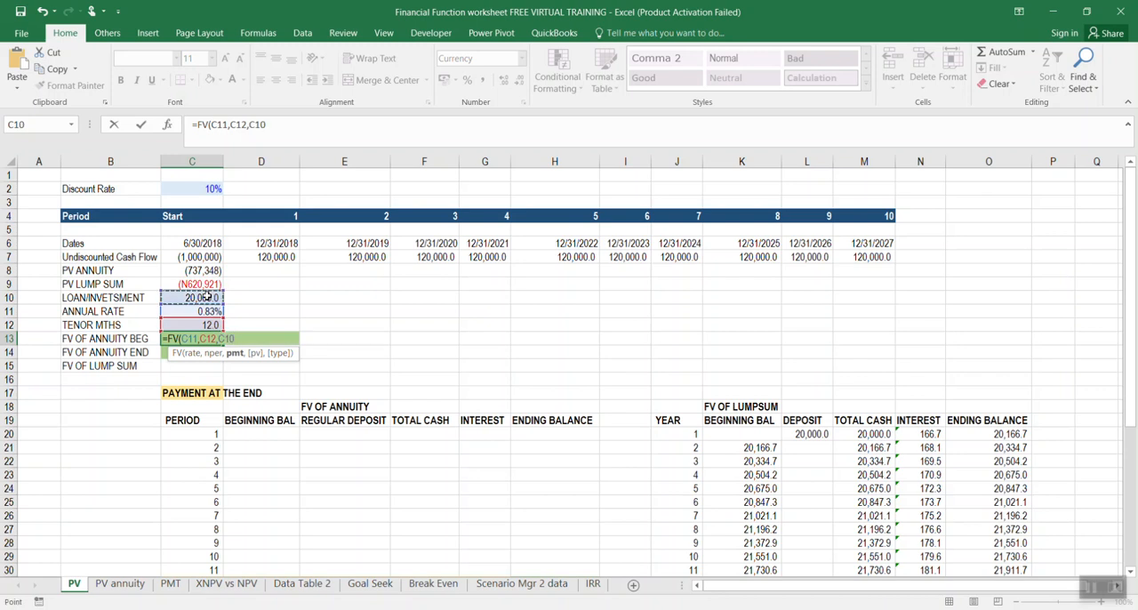
type(",,")
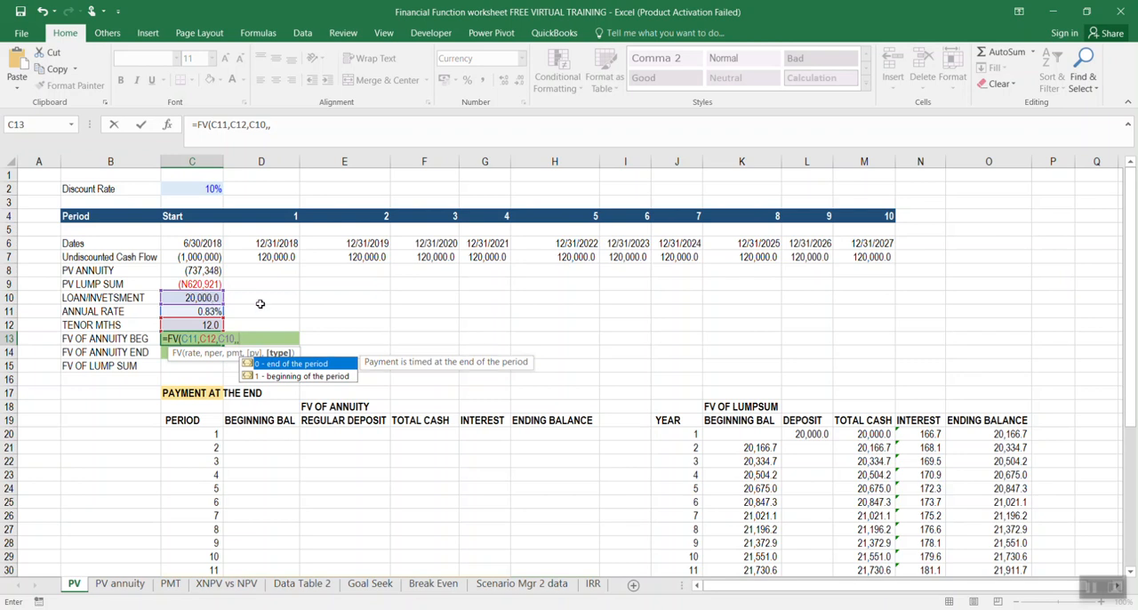
double_click(289, 376)
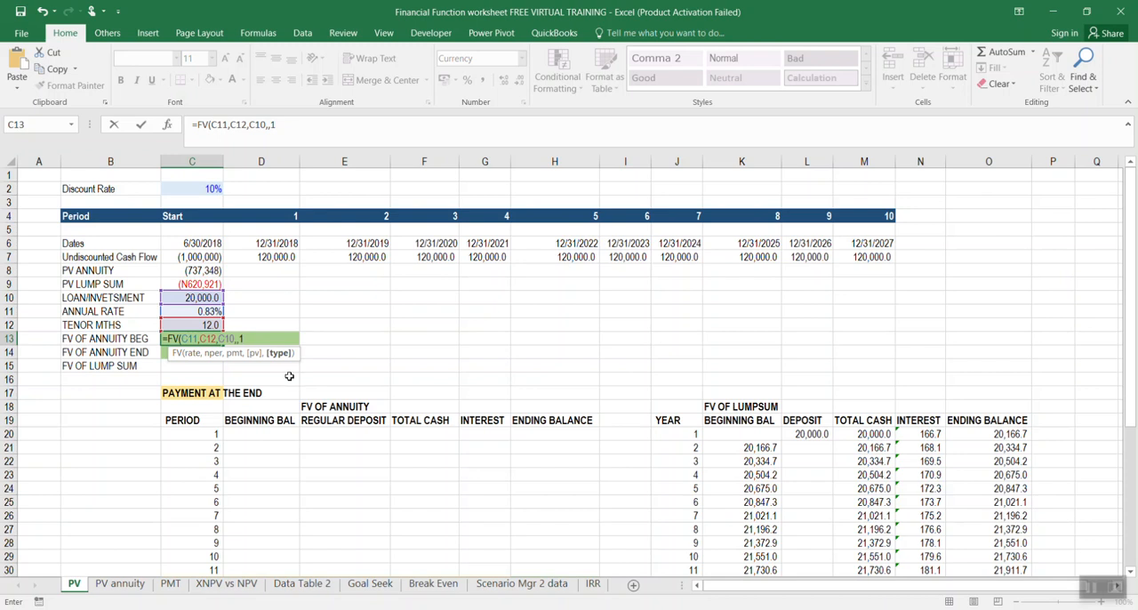
key("Return")
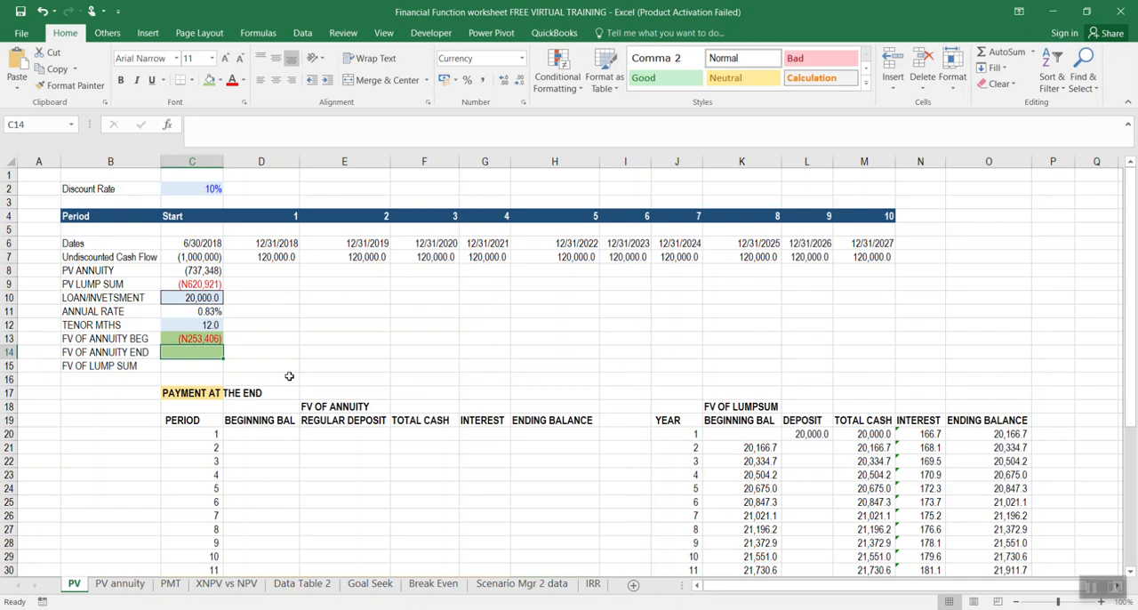
Enter an FV formula in C14 with rate C11, periods C12, payment C10, no present value and end-of-period timing (0)
type("=FV")
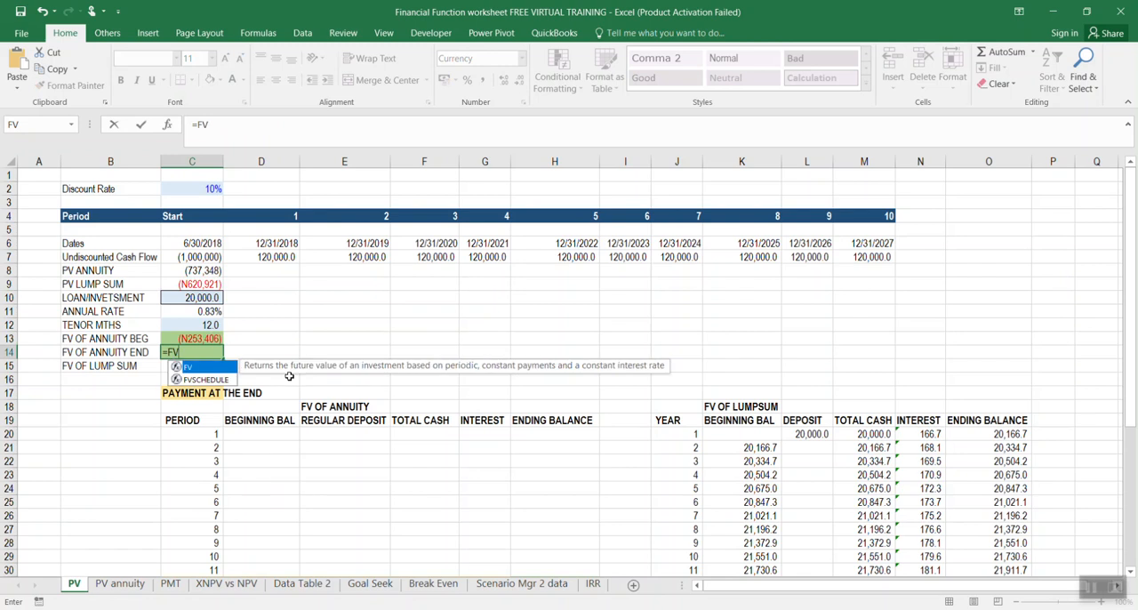
double_click(194, 367)
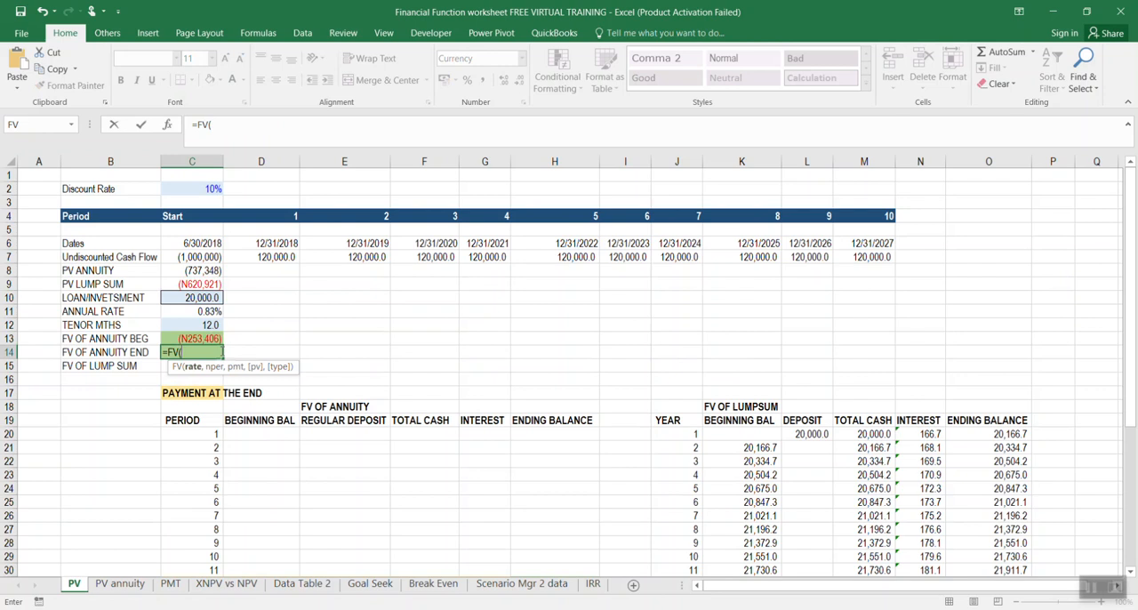
left_click(221, 311)
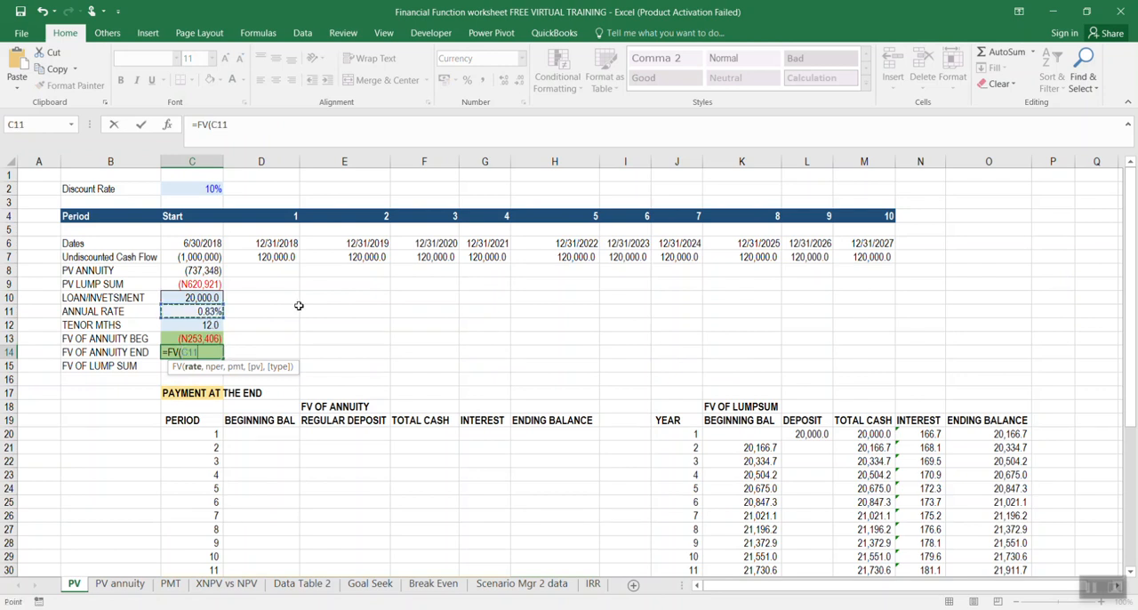
type(",")
left_click(215, 323)
type(",")
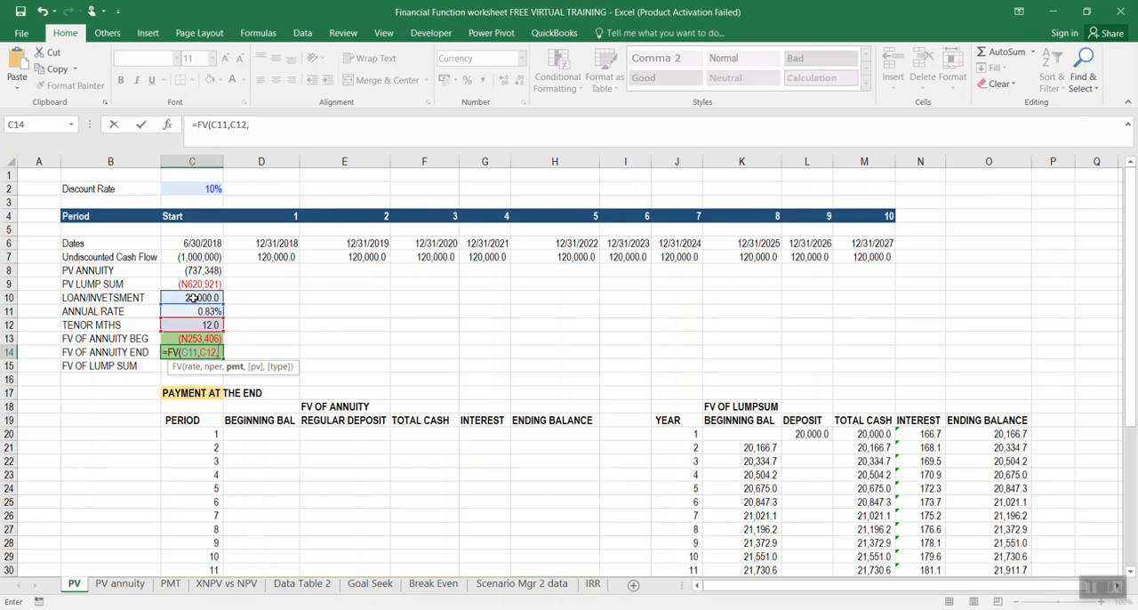
left_click(192, 298)
type(",")
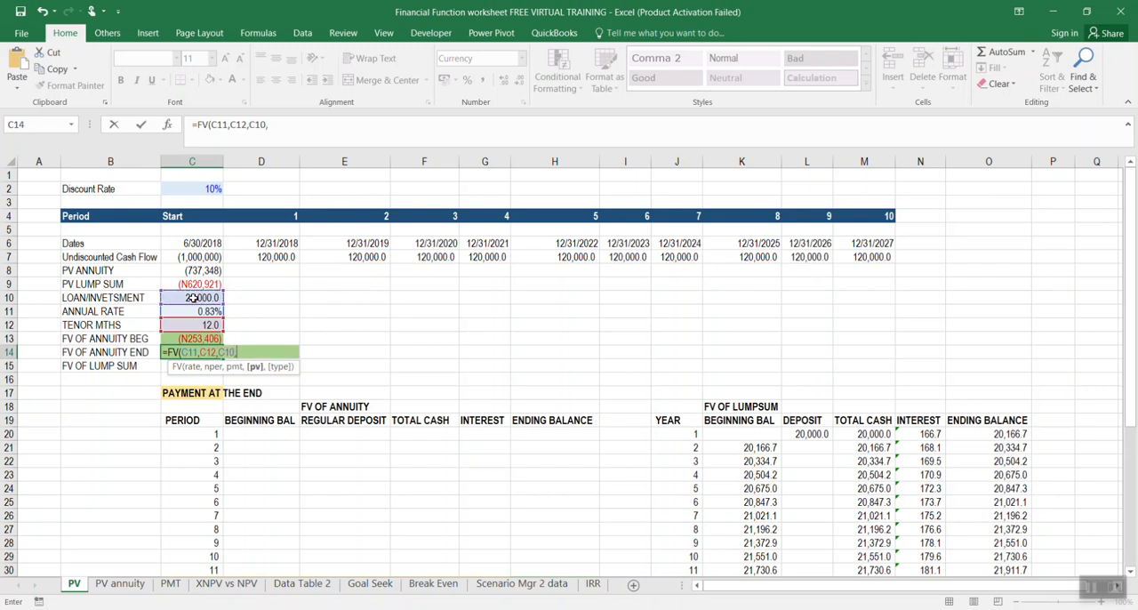
type(",")
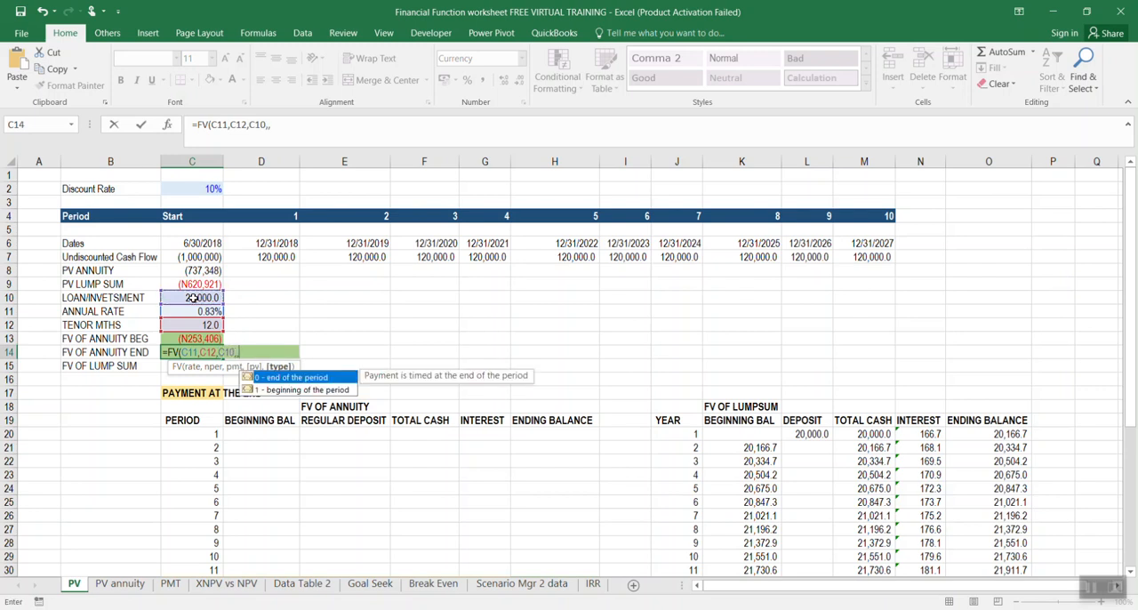
double_click(269, 379)
key("Return")
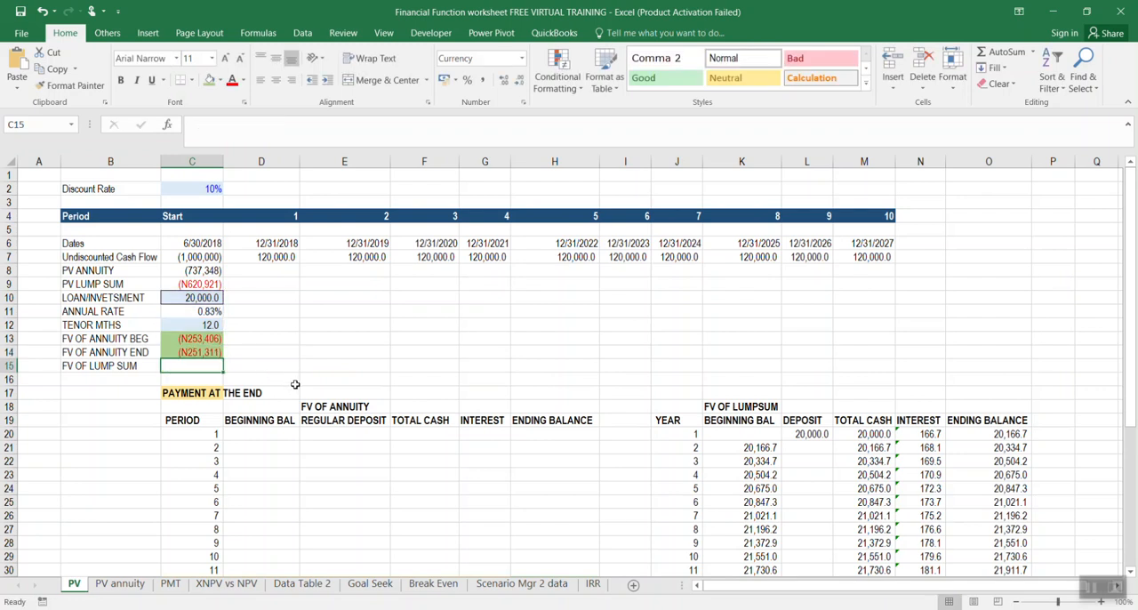
Compare the beginning and end annuity formulas in C13 and C14, and examine the 12-period annuity schedule below them
left_click(215, 339)
left_click(336, 337)
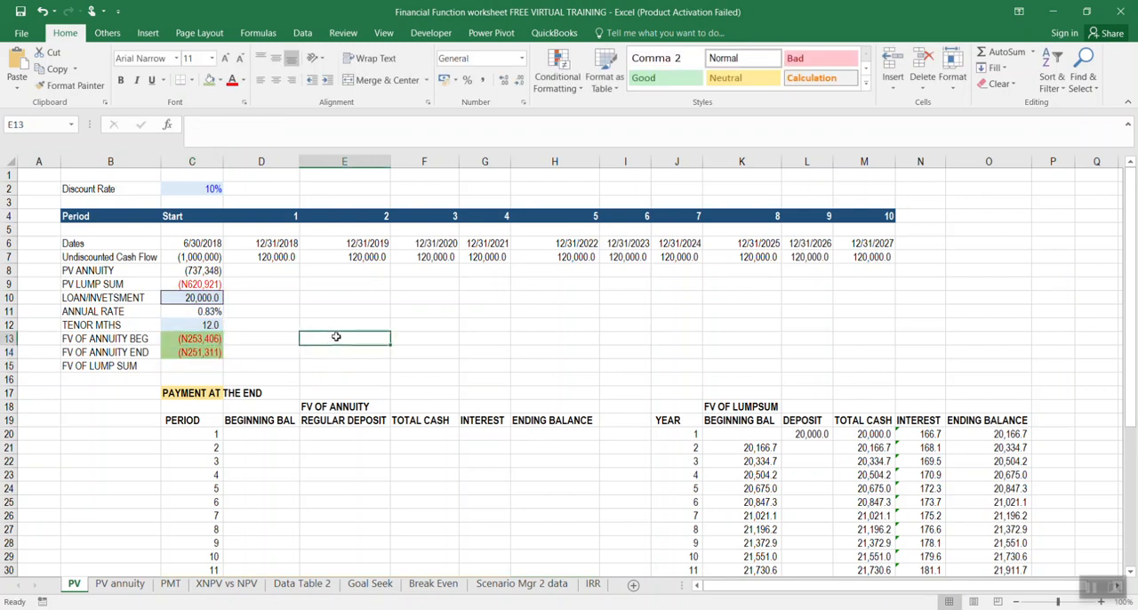
left_click(201, 338)
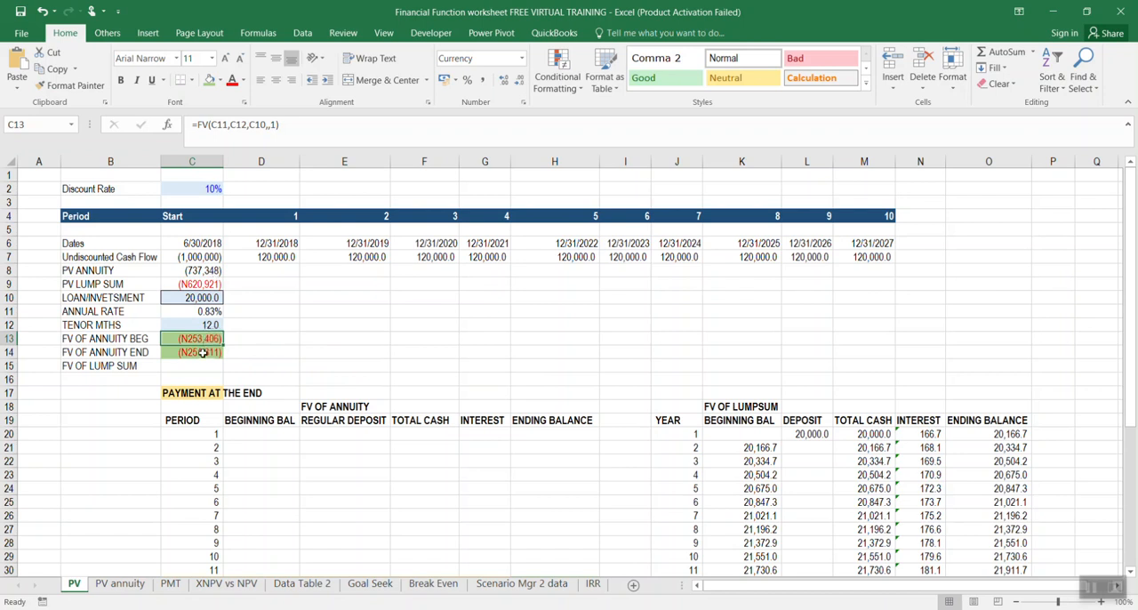
left_click(203, 355)
left_click(198, 341)
left_click(207, 354)
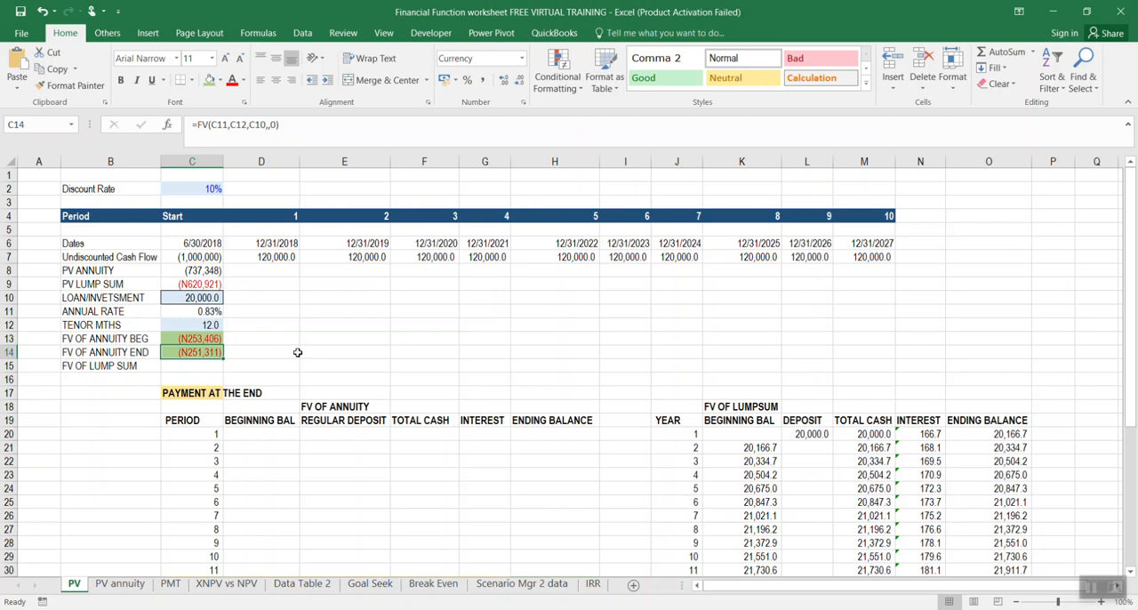
scroll(273, 383, "down", 2)
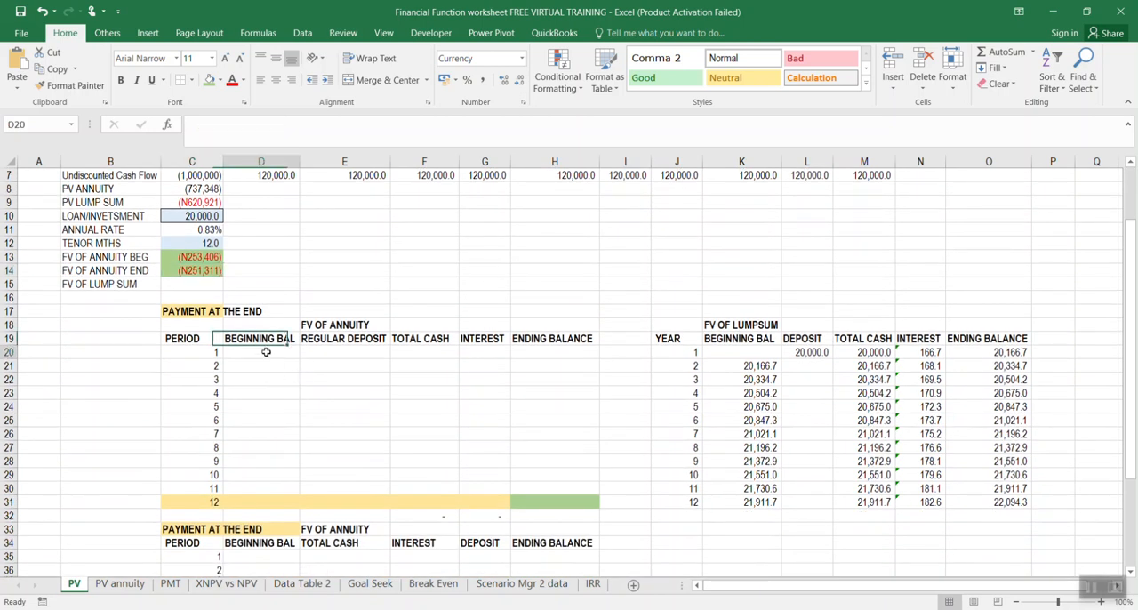
left_click_drag(203, 356, 214, 488)
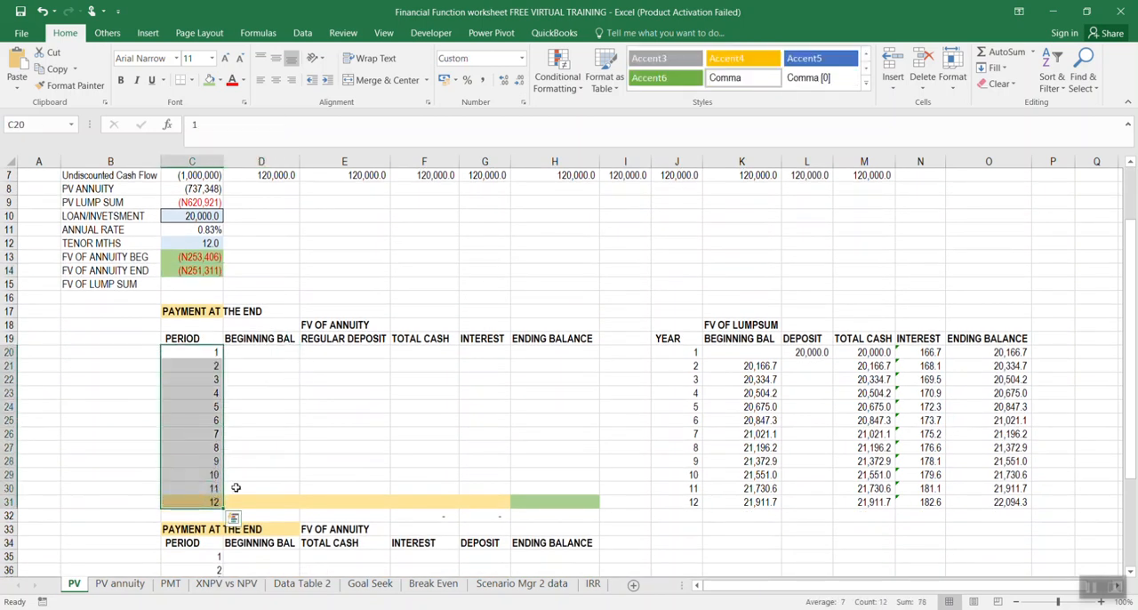
left_click(284, 351)
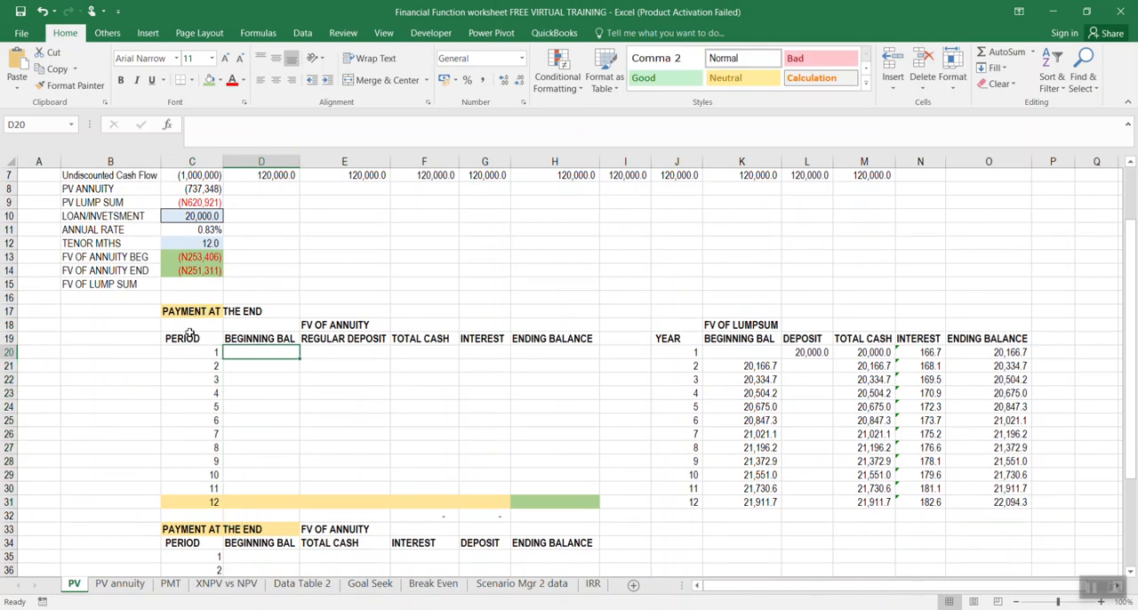
left_click(367, 380)
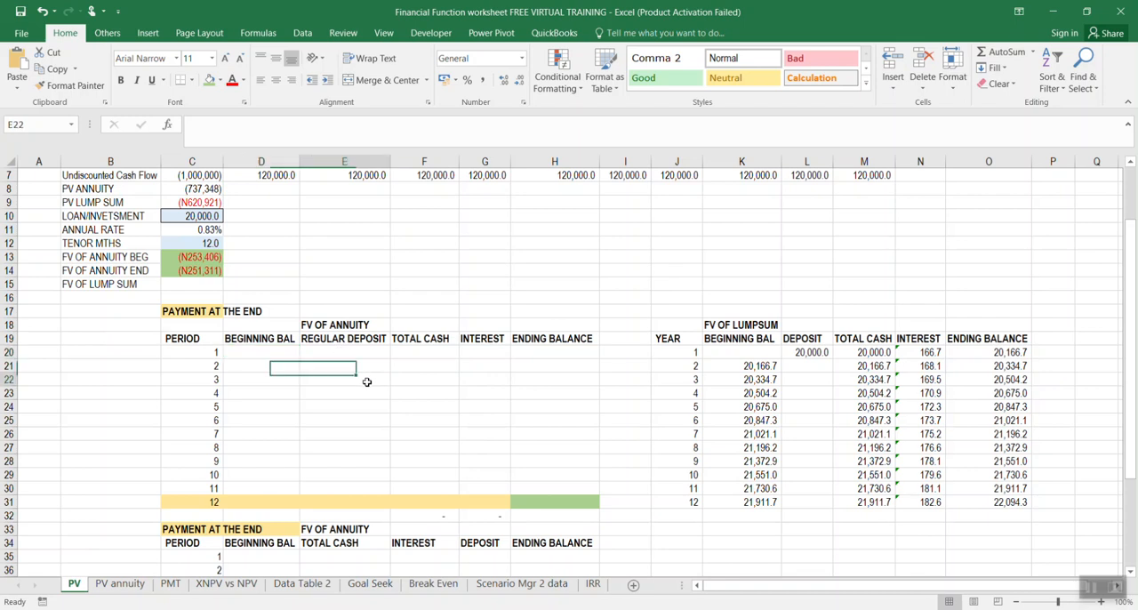
Change the first annuity schedule's heading in C17 to "PAYMENT AT THE BEGINNING"
left_click(187, 323)
left_click(187, 312)
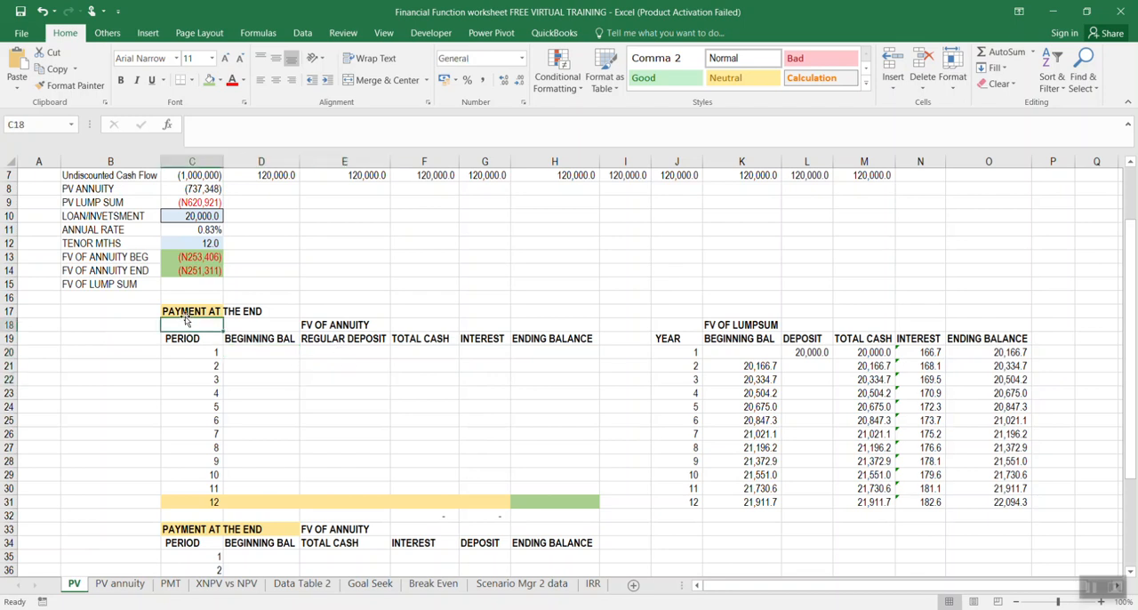
double_click(271, 124)
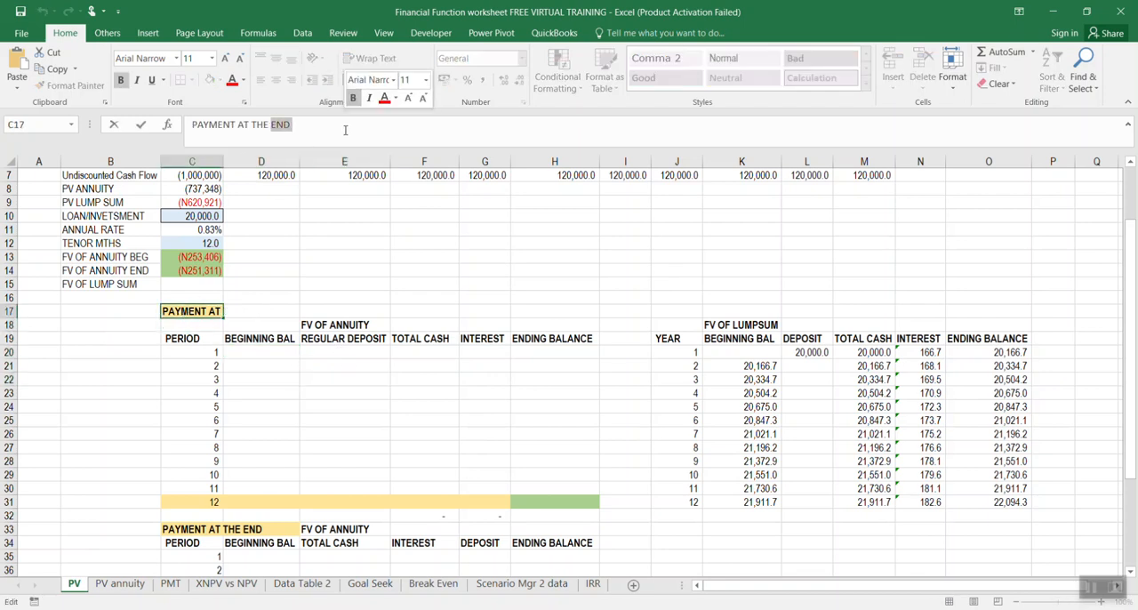
type("BEGINNING")
key("Return")
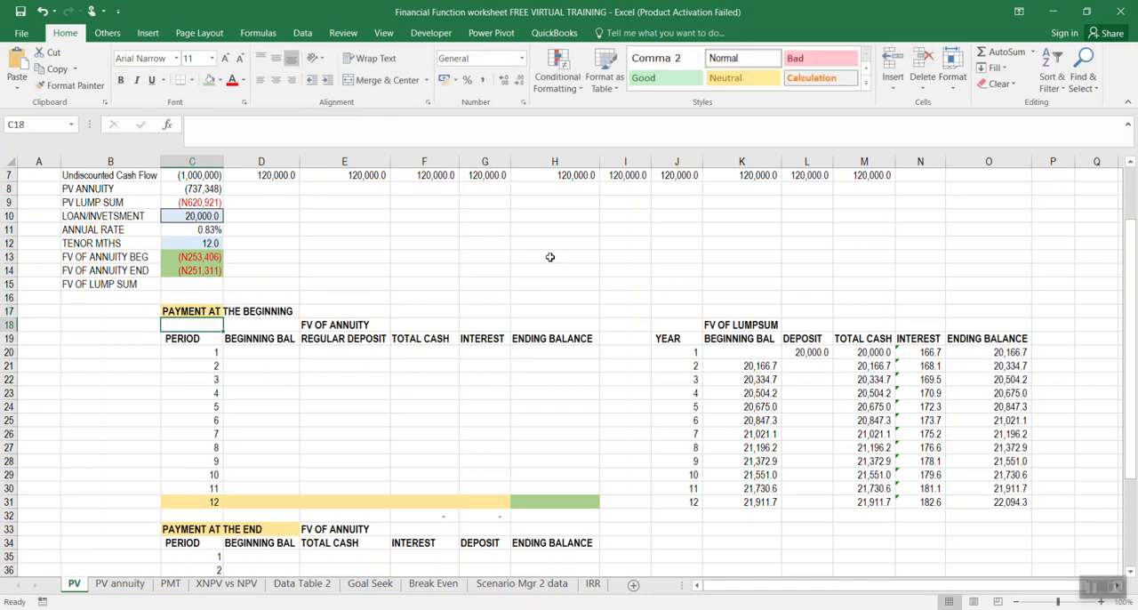
left_click(395, 380)
left_click(277, 352)
left_click(364, 422)
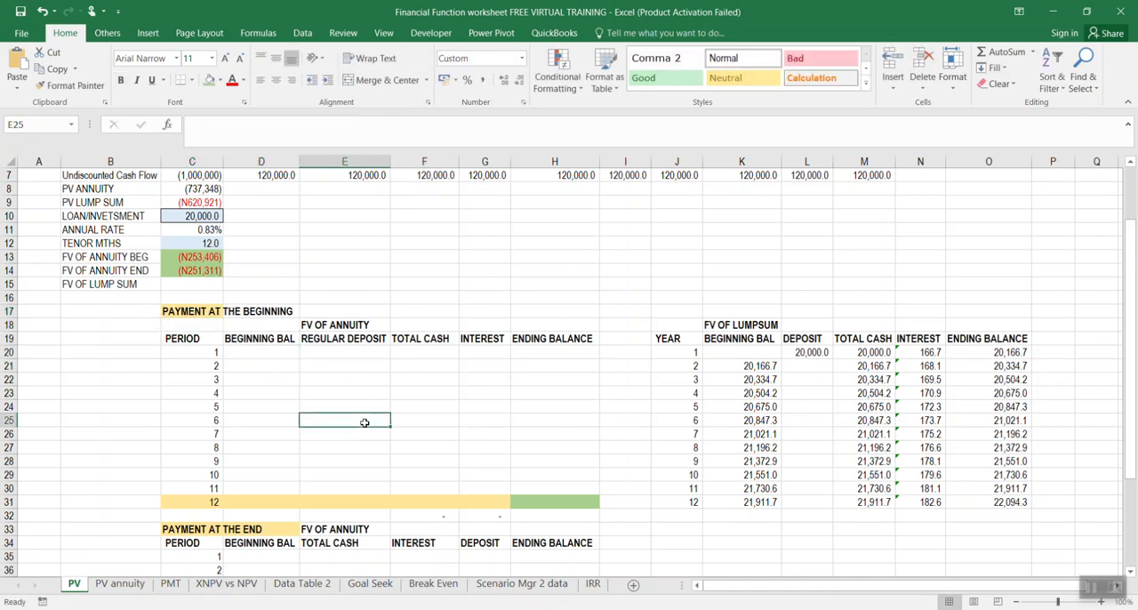
left_click(553, 352)
scroll(487, 392, "down", 1)
scroll(487, 392, "up", 1)
Enter 0 as the beginning balance of period 1 in D20
left_click(276, 351)
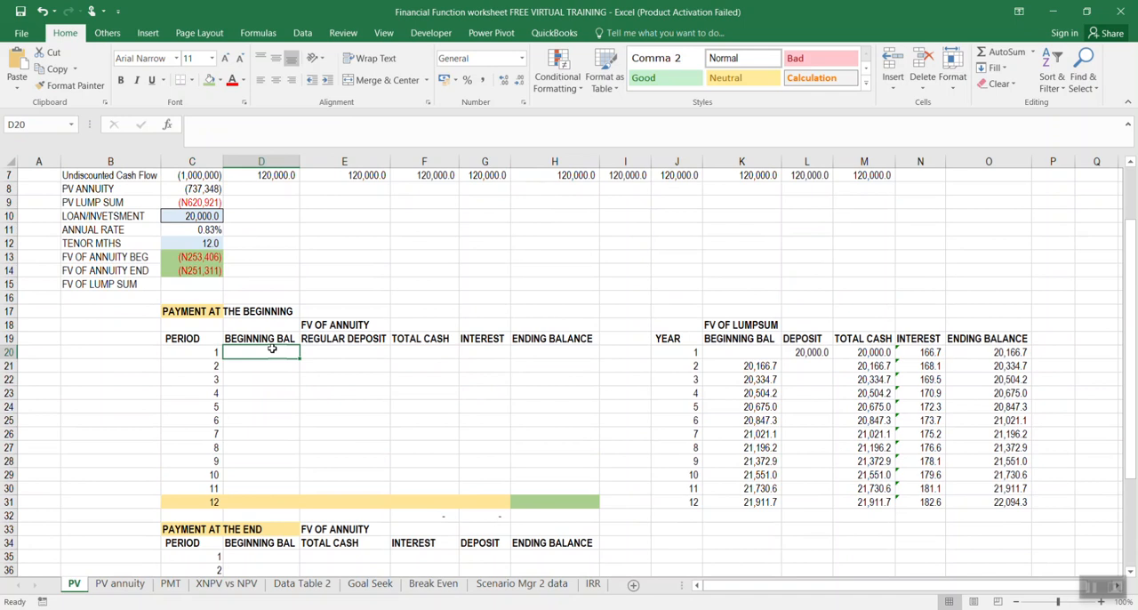
type("0")
key("Return")
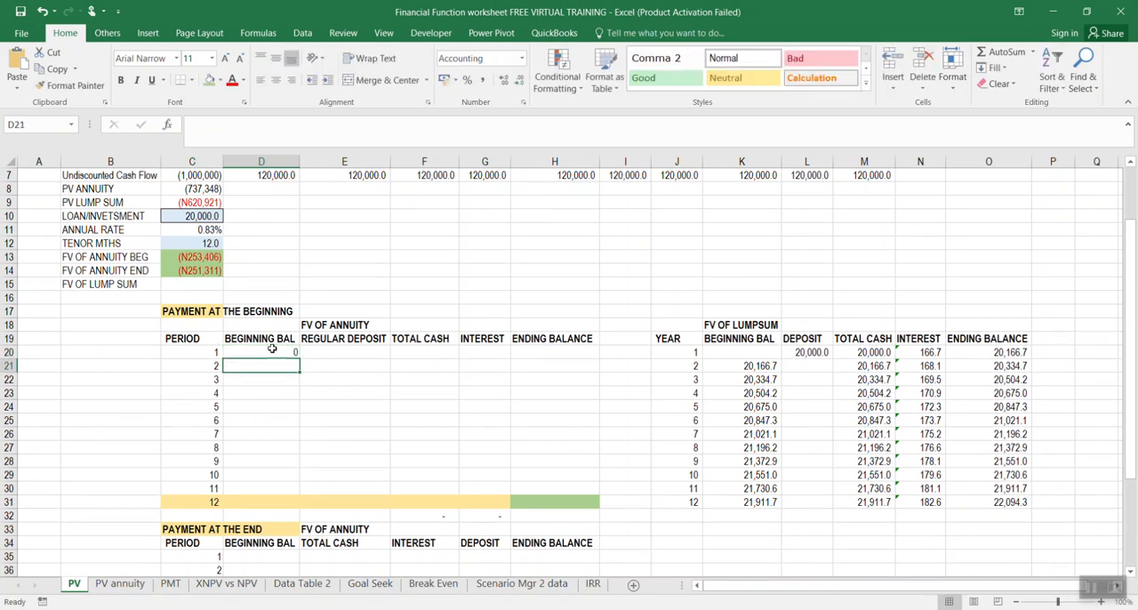
Link the period 1 regular deposit in E20 to the loan/investment amount with =C10
left_click(329, 351)
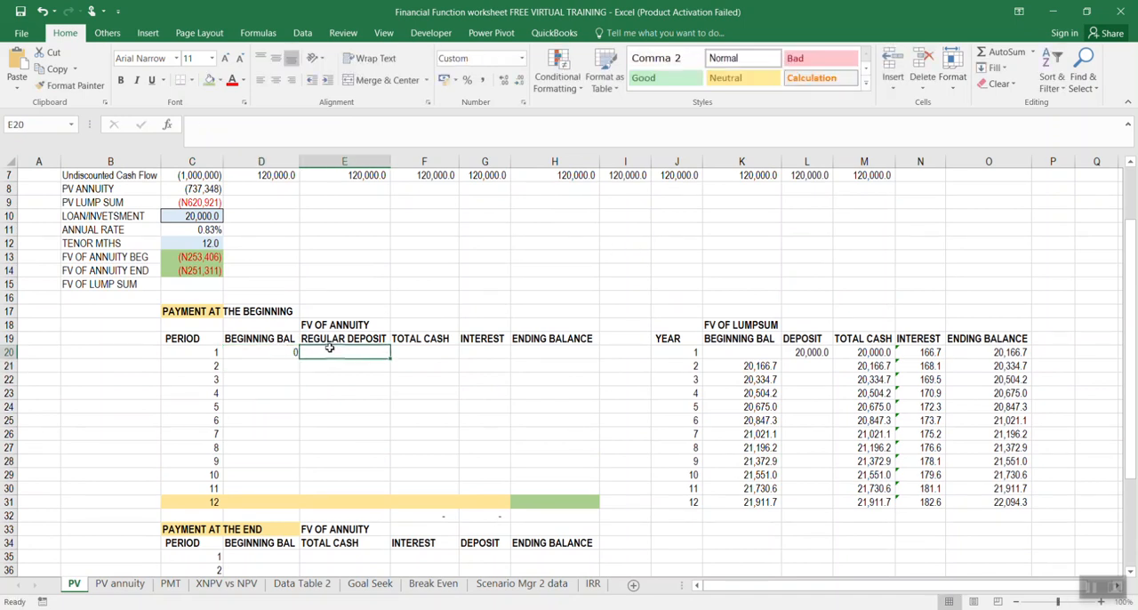
type("=")
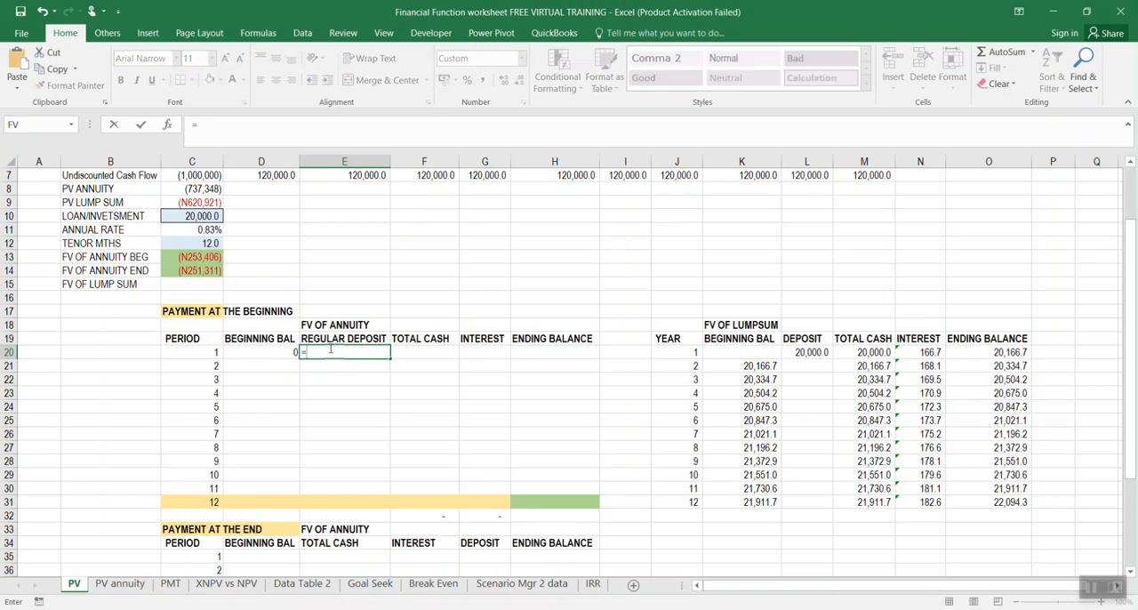
scroll(329, 365, "up", 1)
left_click(198, 257)
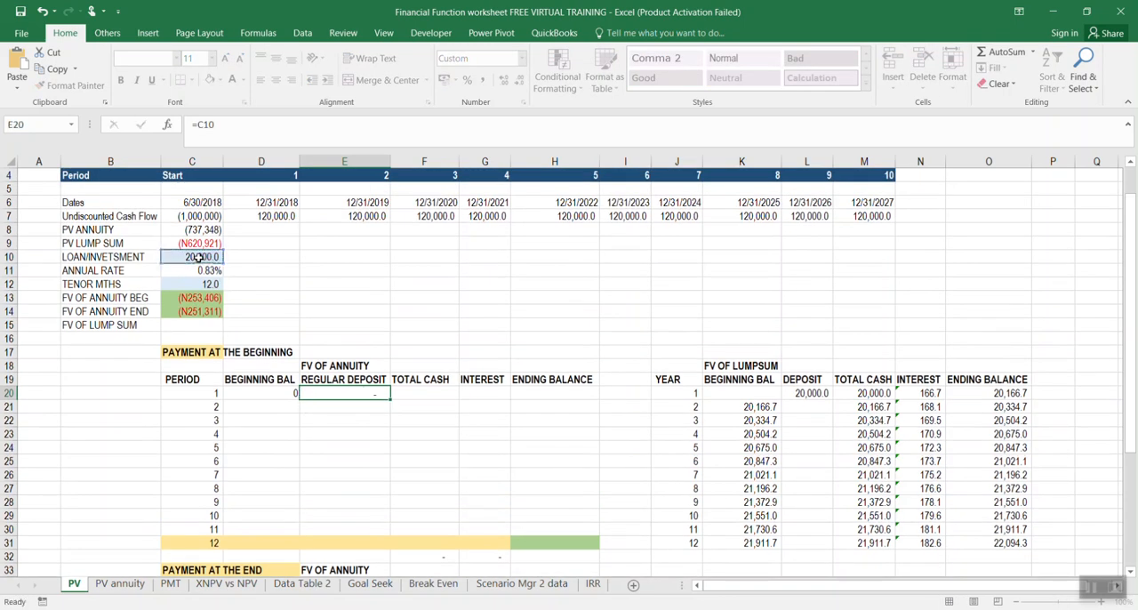
key("Return")
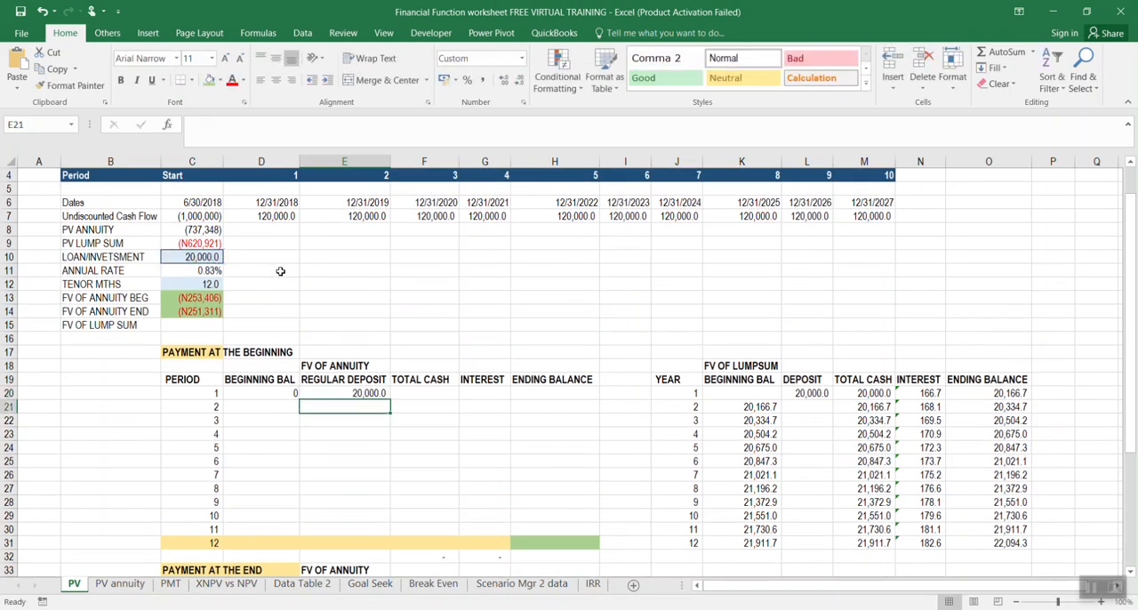
Set the period 2 regular deposit in E21 equal to E20 and fill the formula down to period 12 in E31
type("=")
left_click(362, 398)
key("Return")
left_click(369, 406)
left_click_drag(392, 412, 392, 543)
left_click(475, 481)
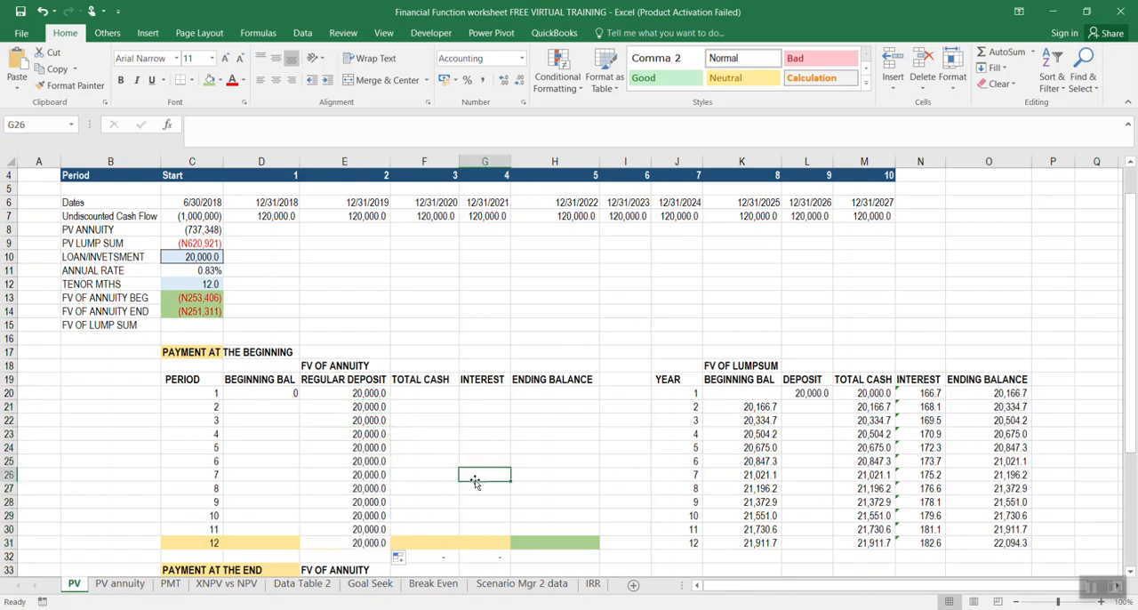
Calculate the period 1 total cash in F20 as the regular deposit plus the beginning balance with =E20+D20
left_click(415, 392)
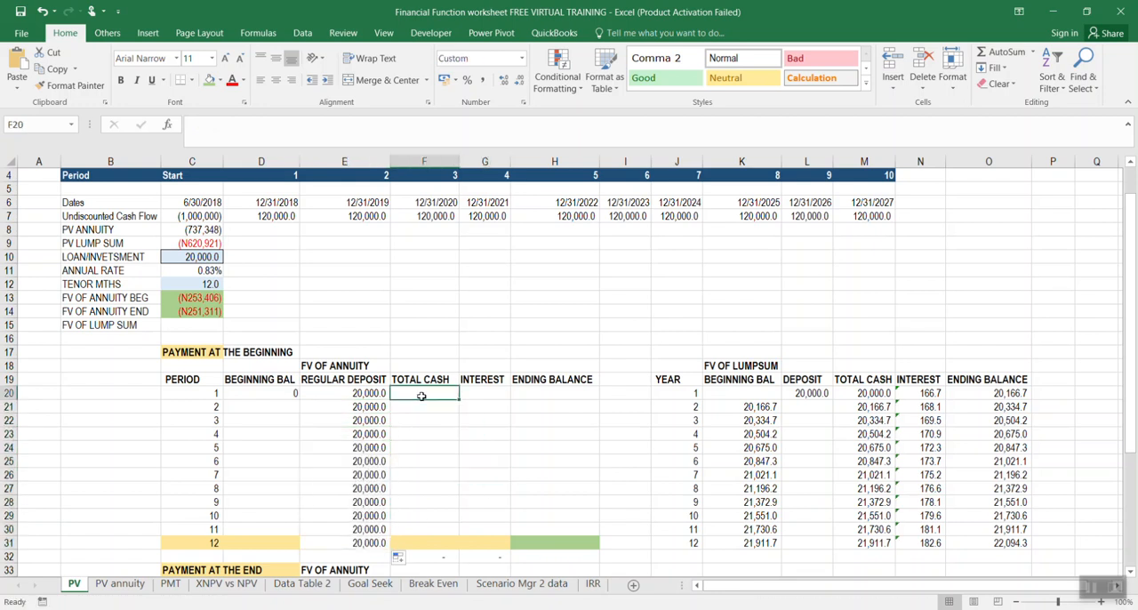
type("=")
key("Left")
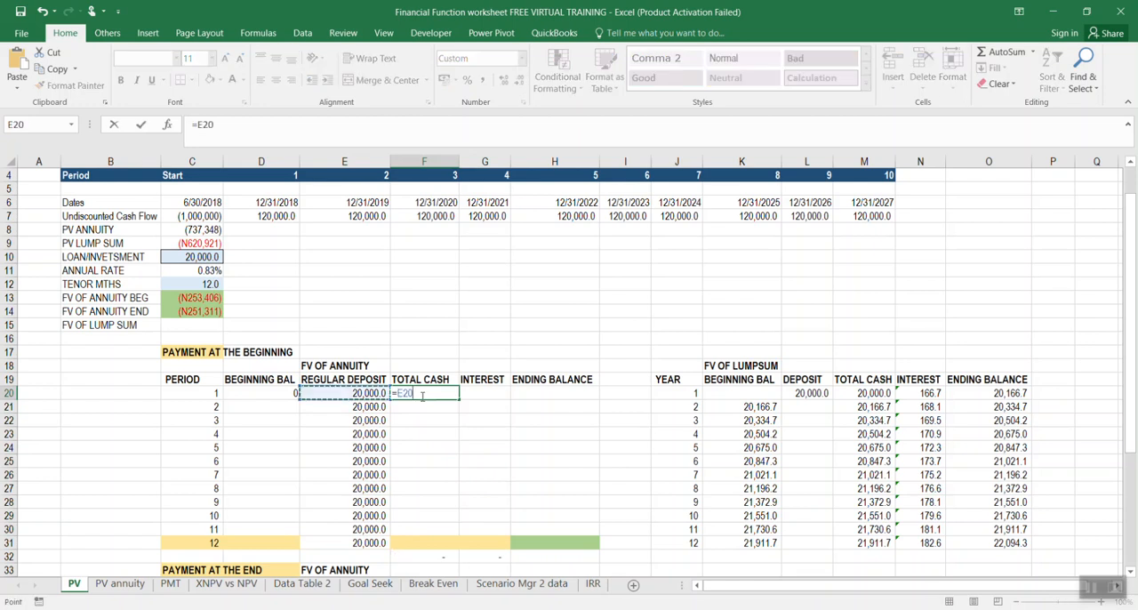
type("+")
left_click(280, 393)
key("Return")
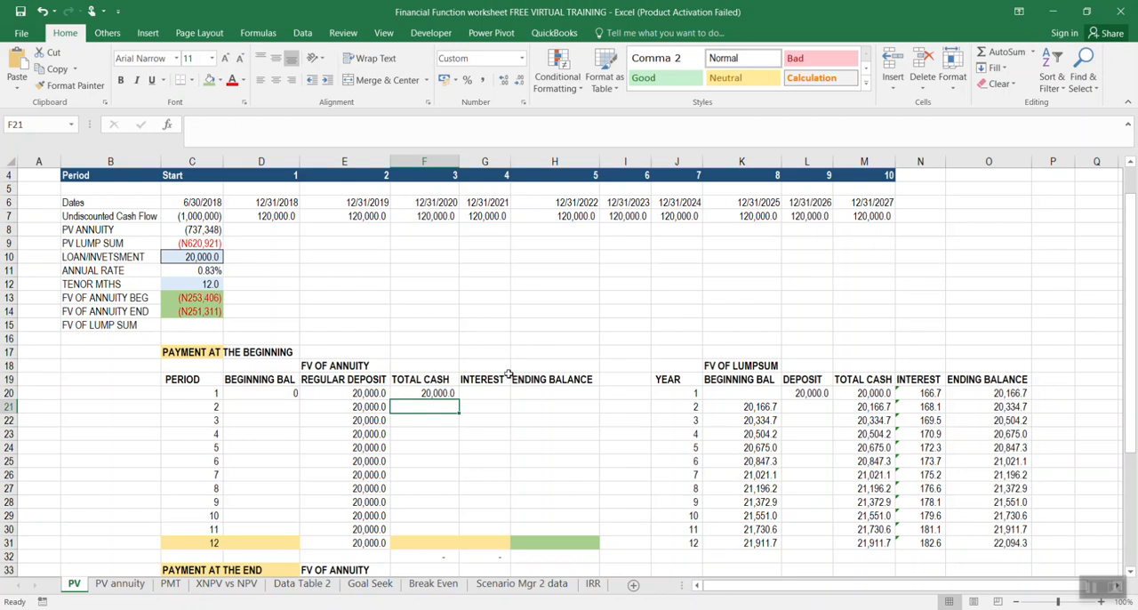
Calculate the period 1 interest in G20 as total cash times the rate with =F20*C11
left_click(456, 392)
left_click(488, 392)
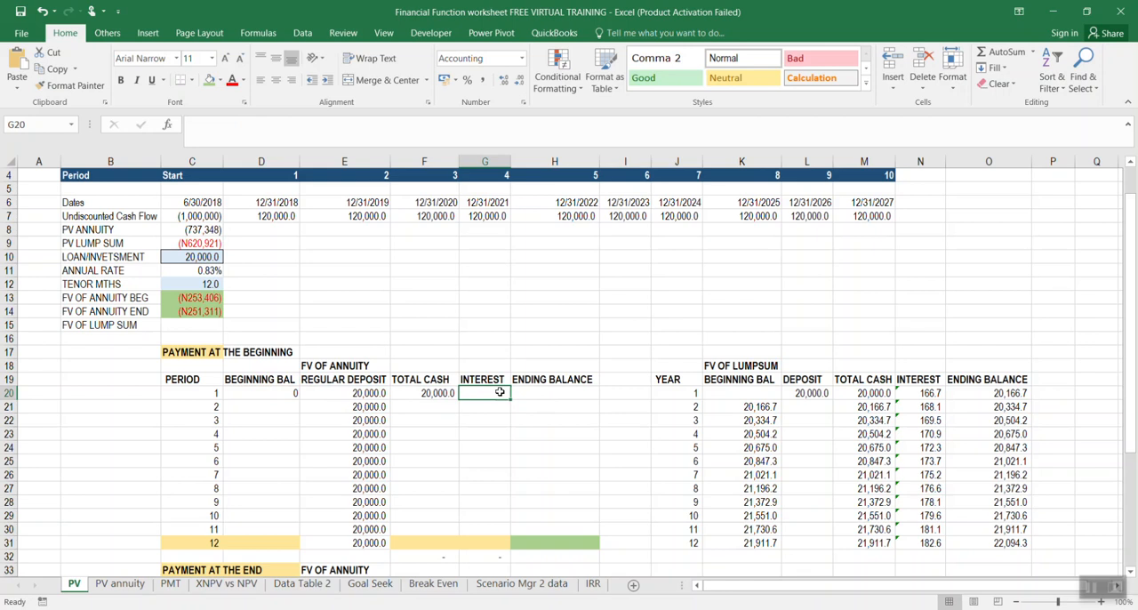
type("=")
left_click(423, 392)
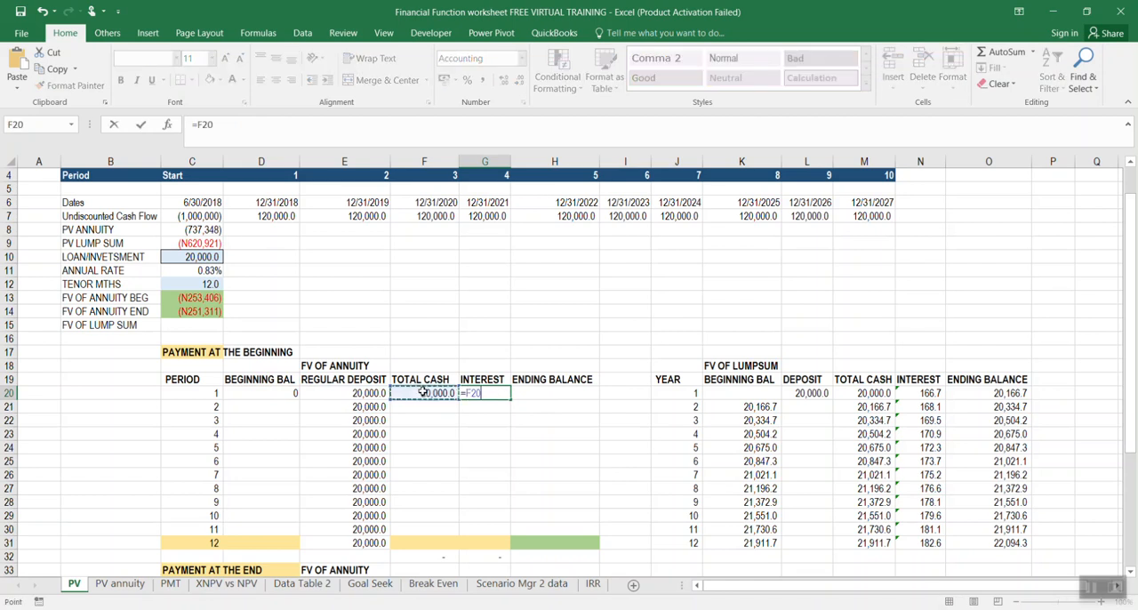
type("*")
left_click(212, 271)
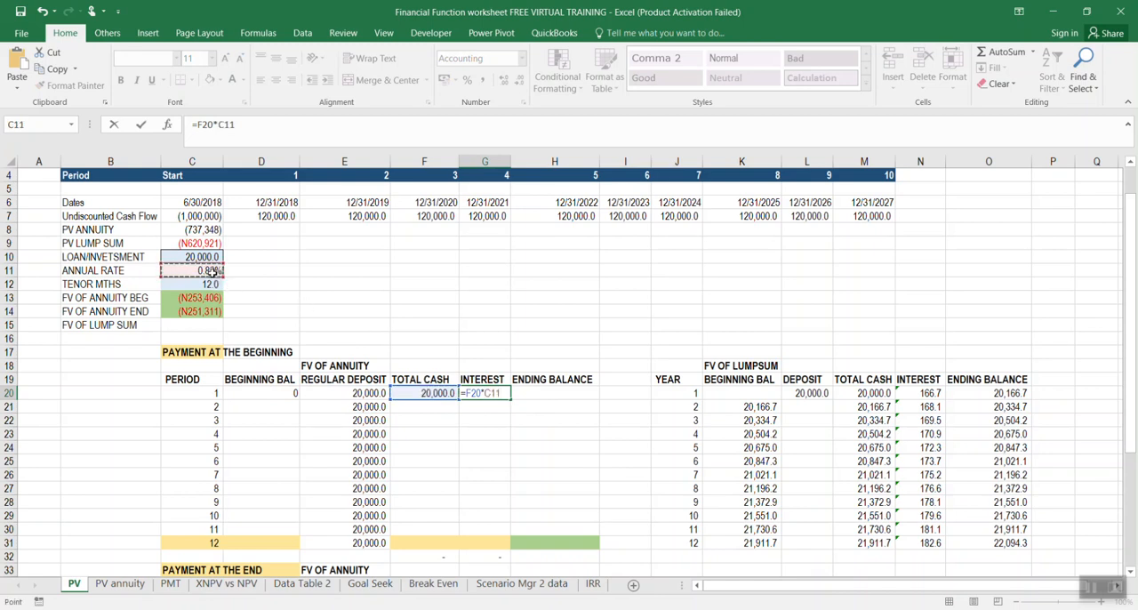
key("Return")
Make the rate reference absolute in the period 1 interest formula in G20, giving =F20*$C$11
scroll(211, 272, "up", 1)
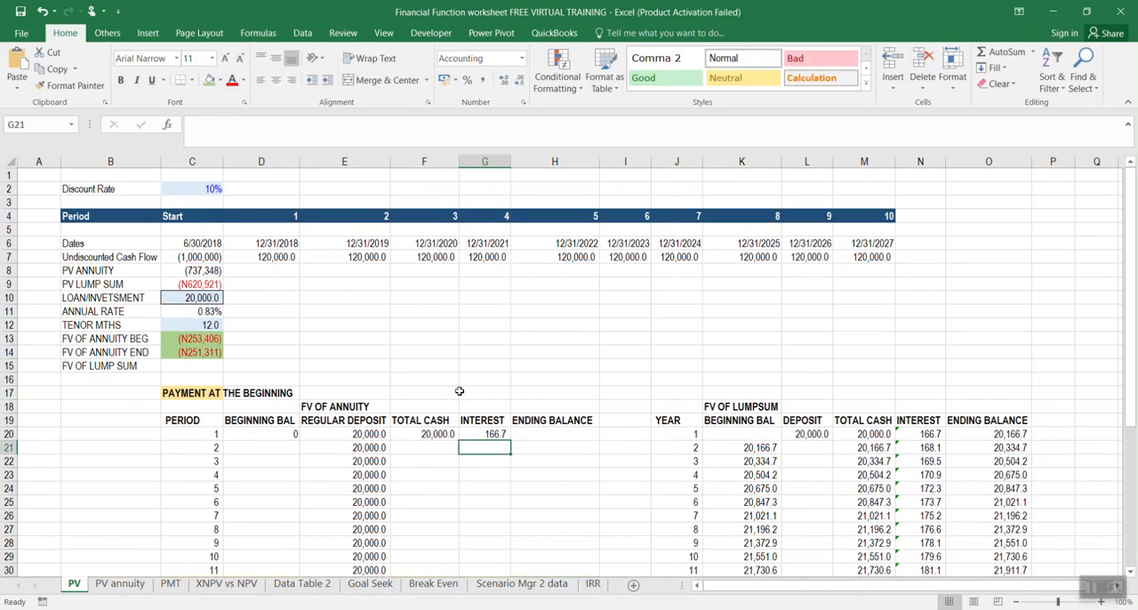
left_click(476, 432)
left_click(210, 119)
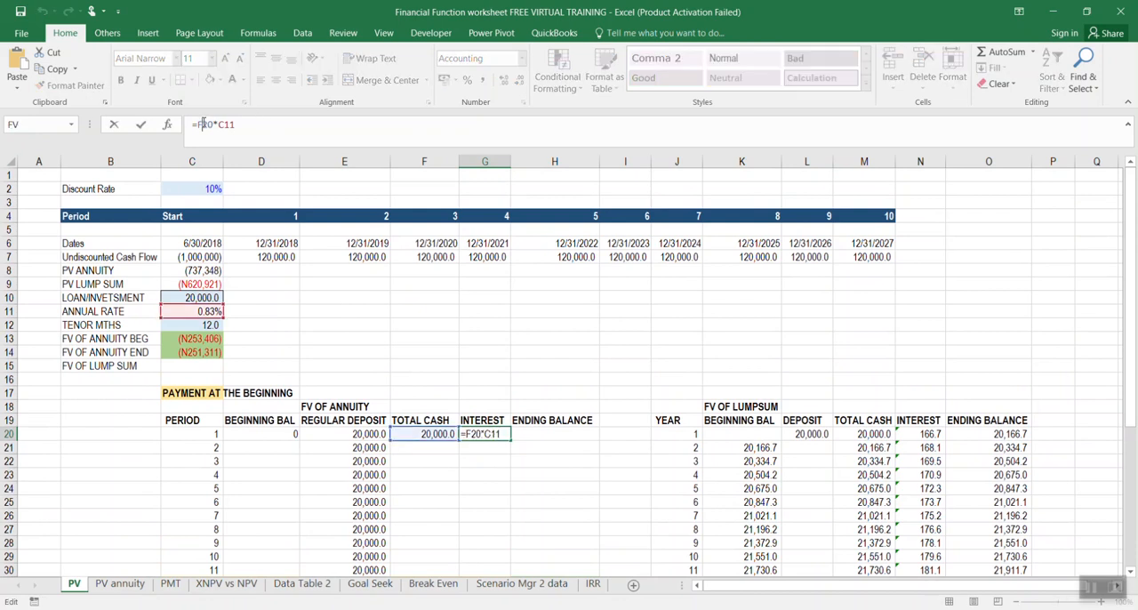
key("F4")
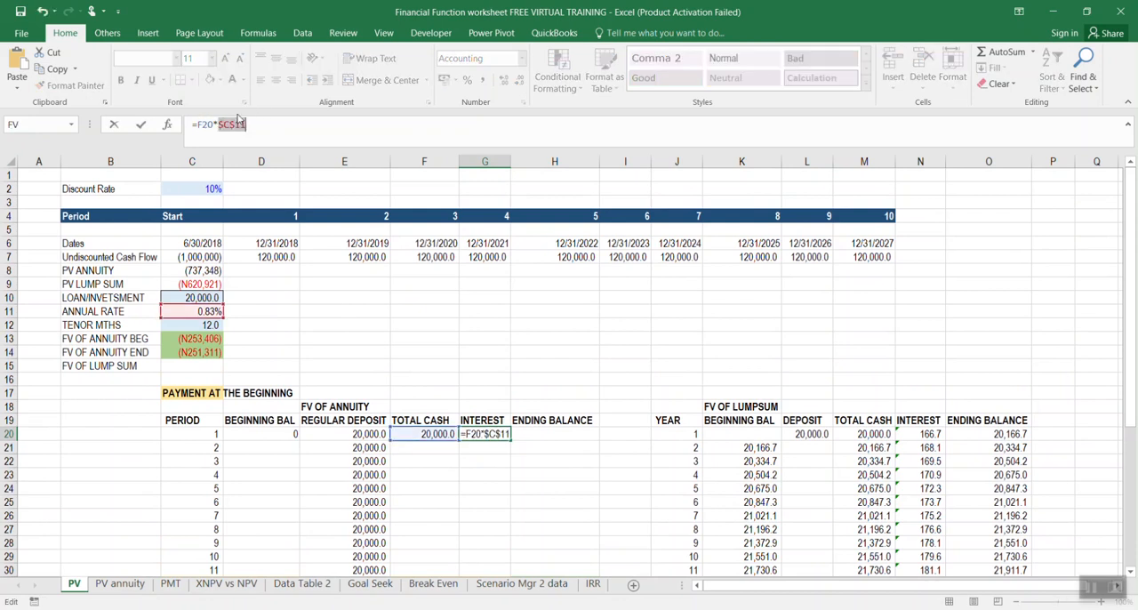
key("Return")
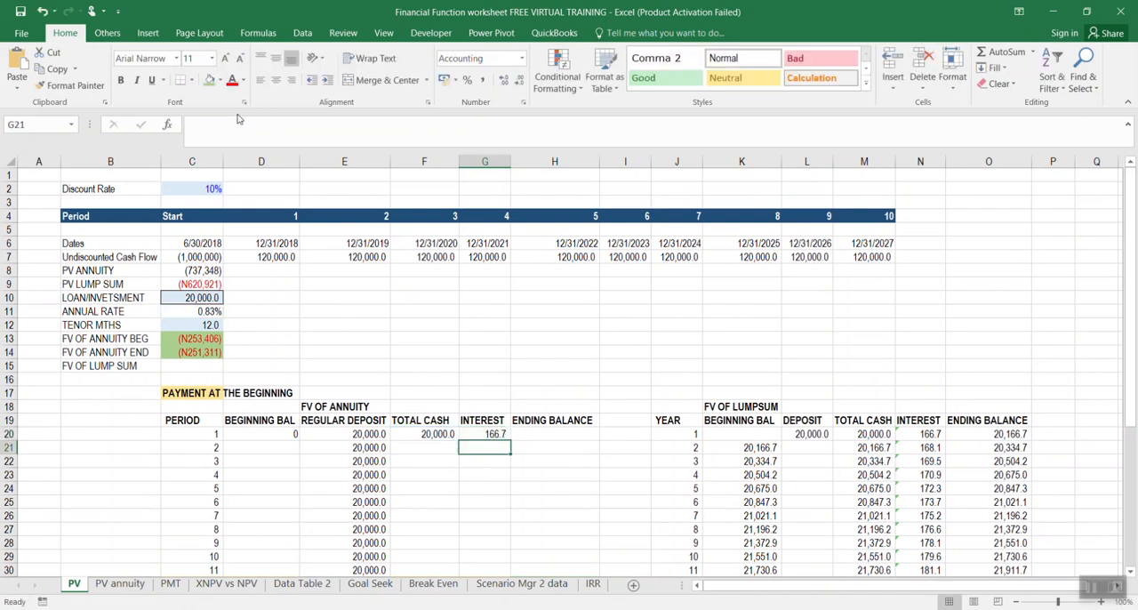
Calculate the period 1 ending balance in H20 as interest plus total cash with =G20+F20
left_click(544, 431)
type("=")
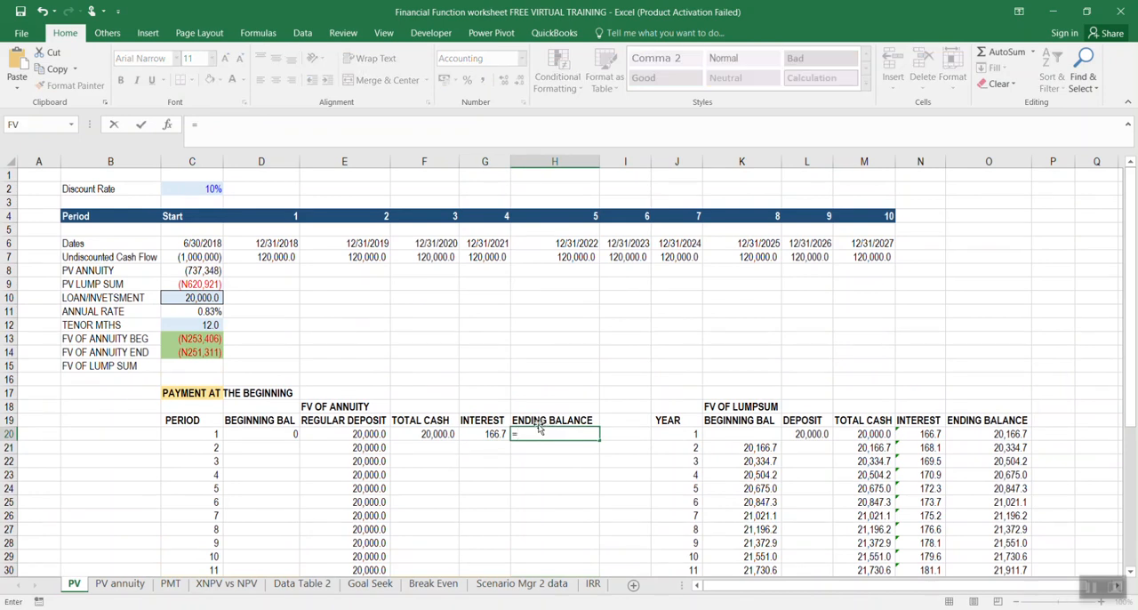
left_click(494, 435)
type("+")
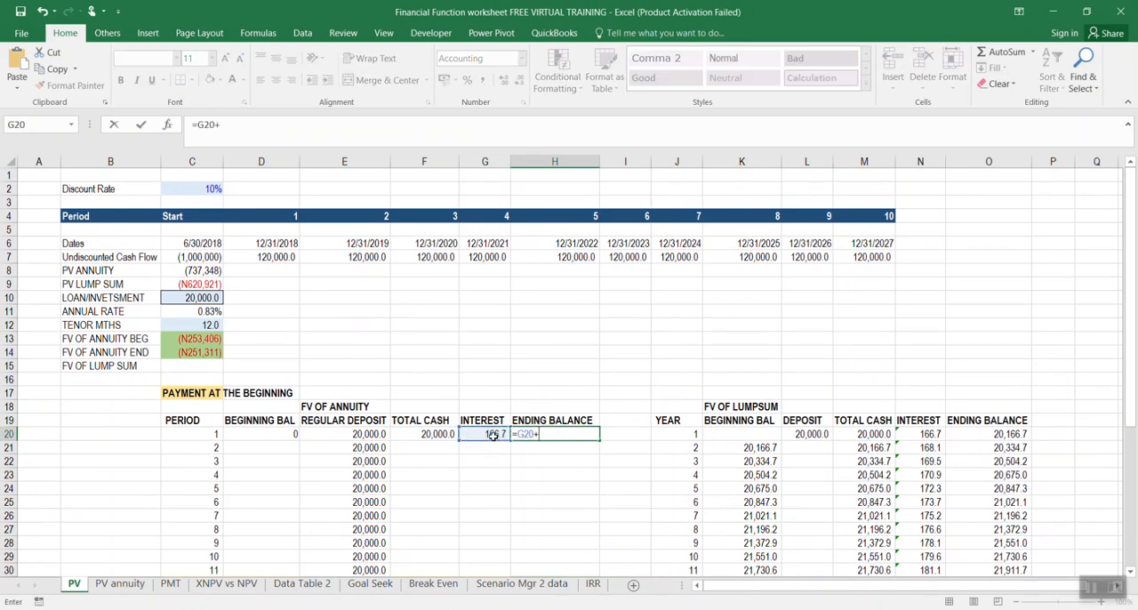
left_click(438, 433)
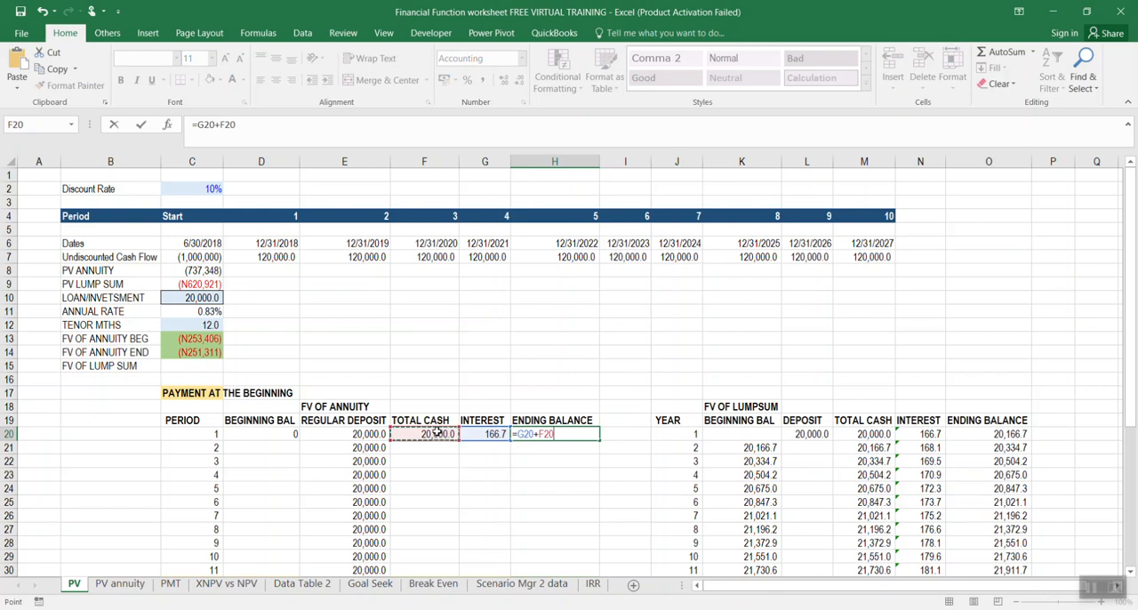
key("Return")
Link the period 2 beginning balance in D21 to the period 1 ending balance with =H20
scroll(546, 424, "down", 2)
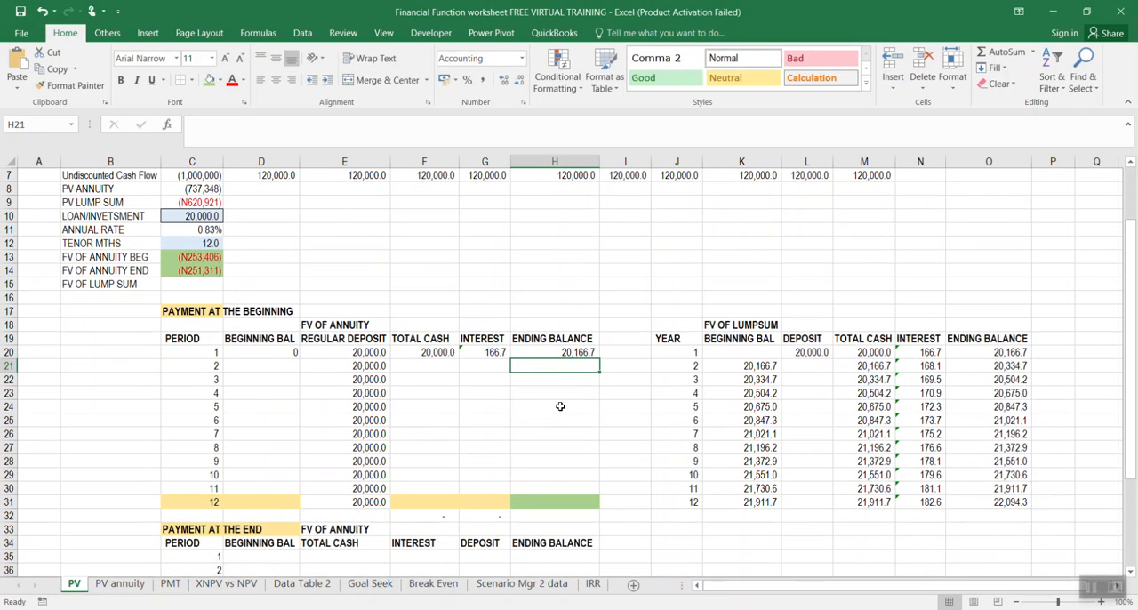
left_click(569, 353)
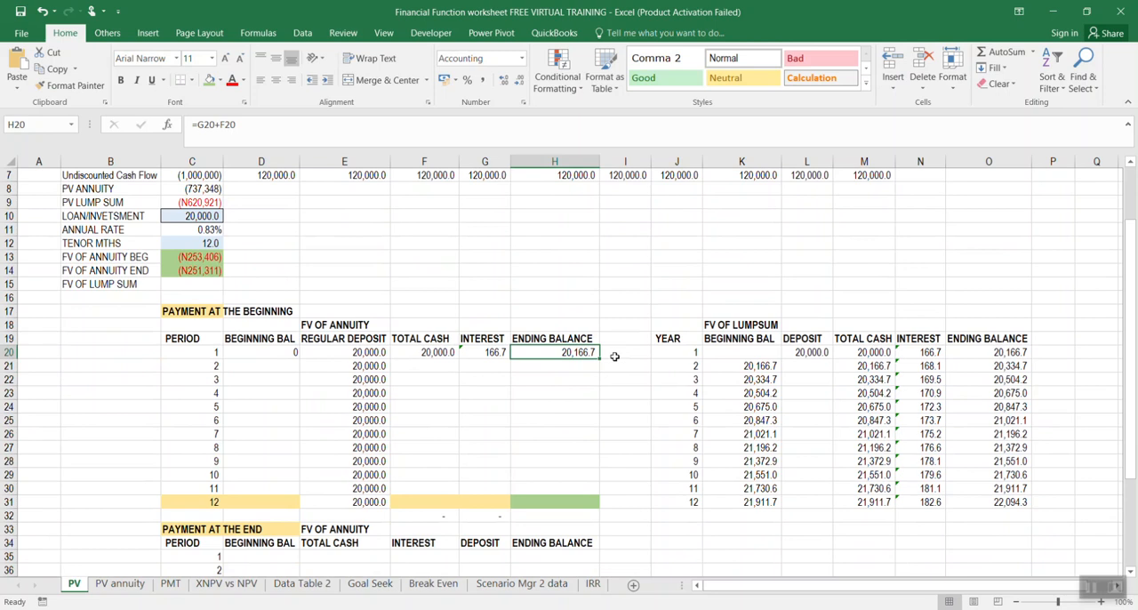
left_click(237, 366)
type("=")
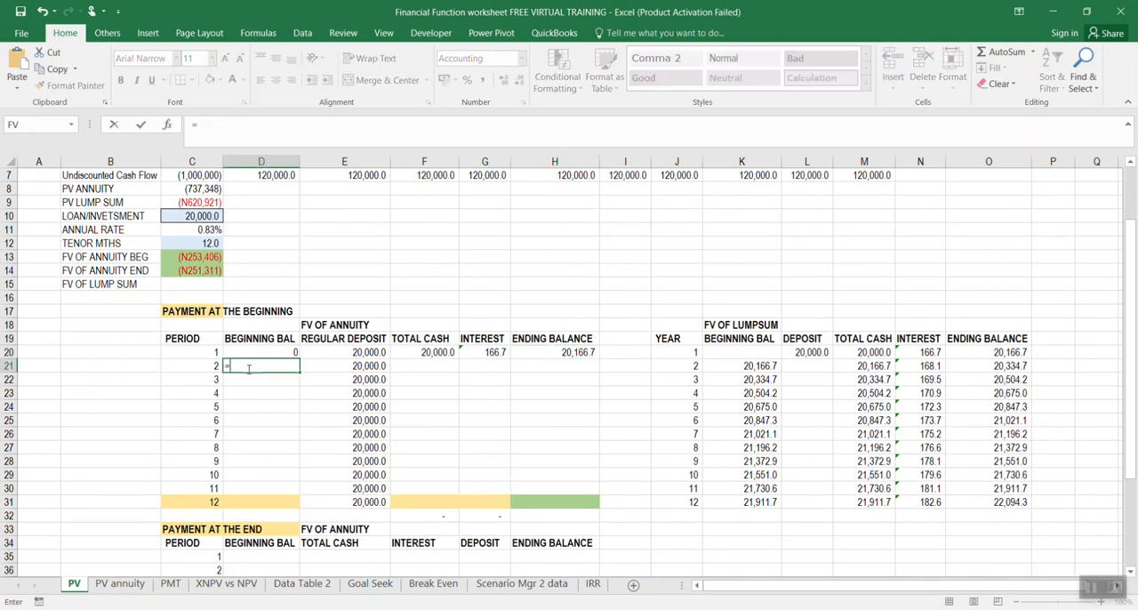
left_click(522, 350)
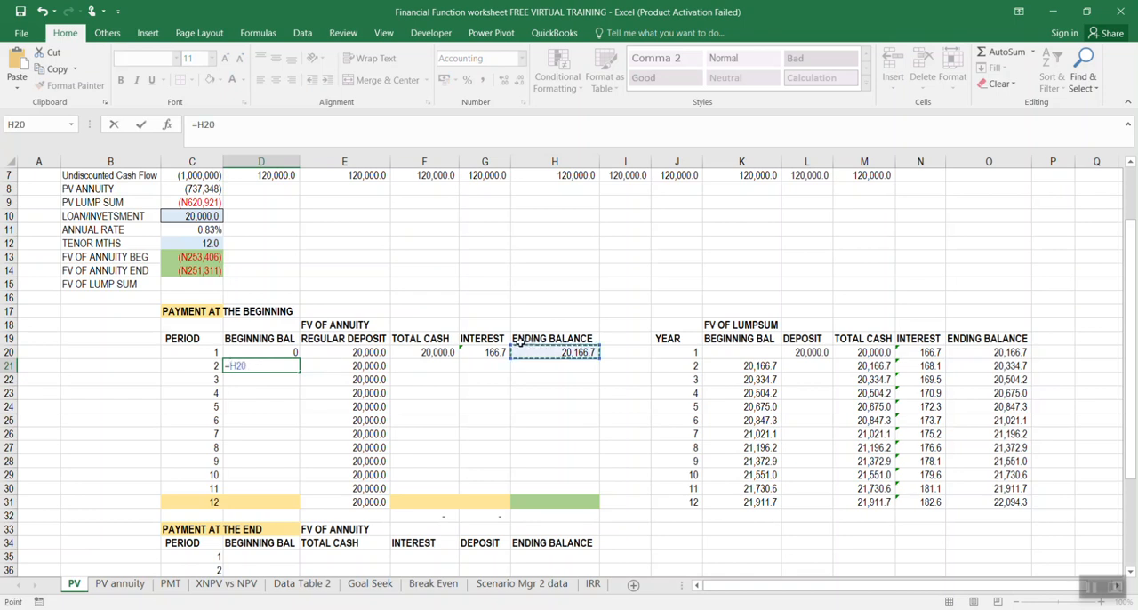
key("Return")
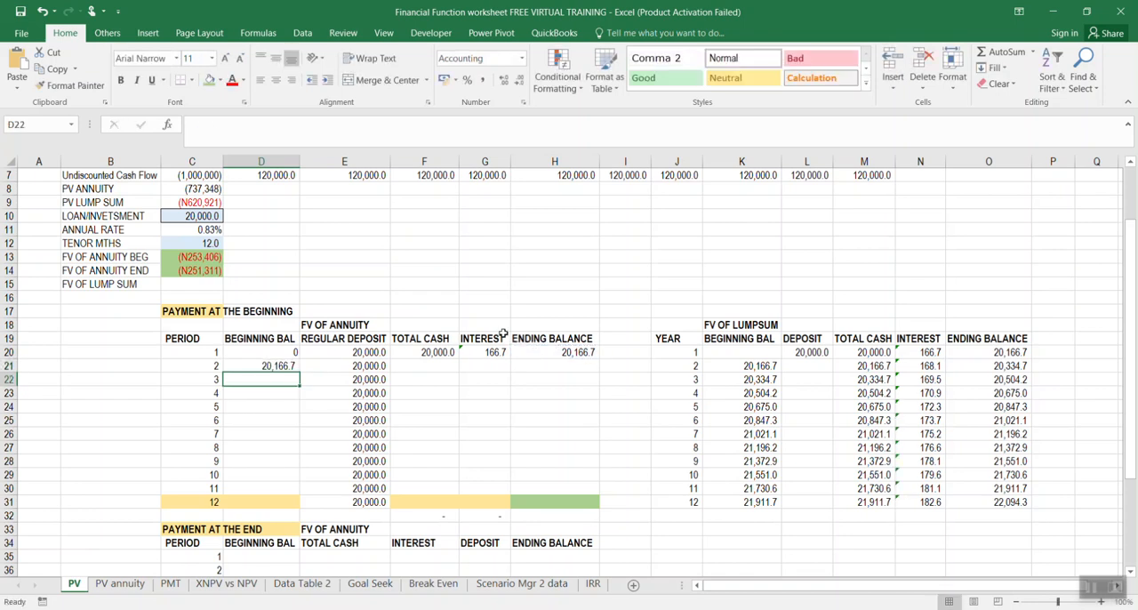
Calculate the period 2 total cash in F21 as beginning balance plus regular deposit with =D21+E21
left_click(437, 361)
type("=")
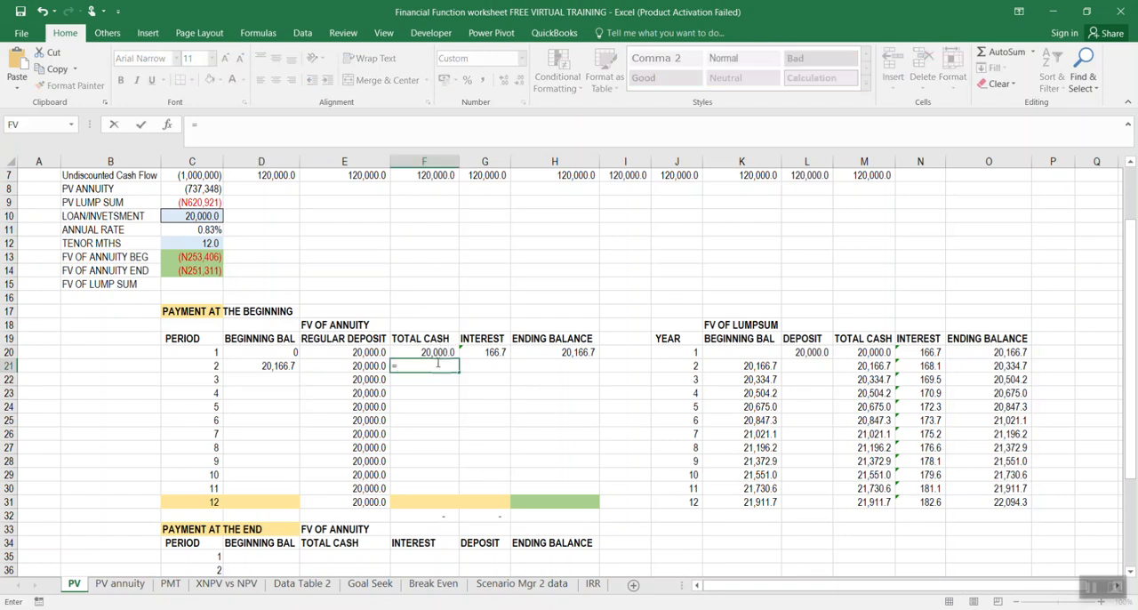
left_click(261, 367)
type("+")
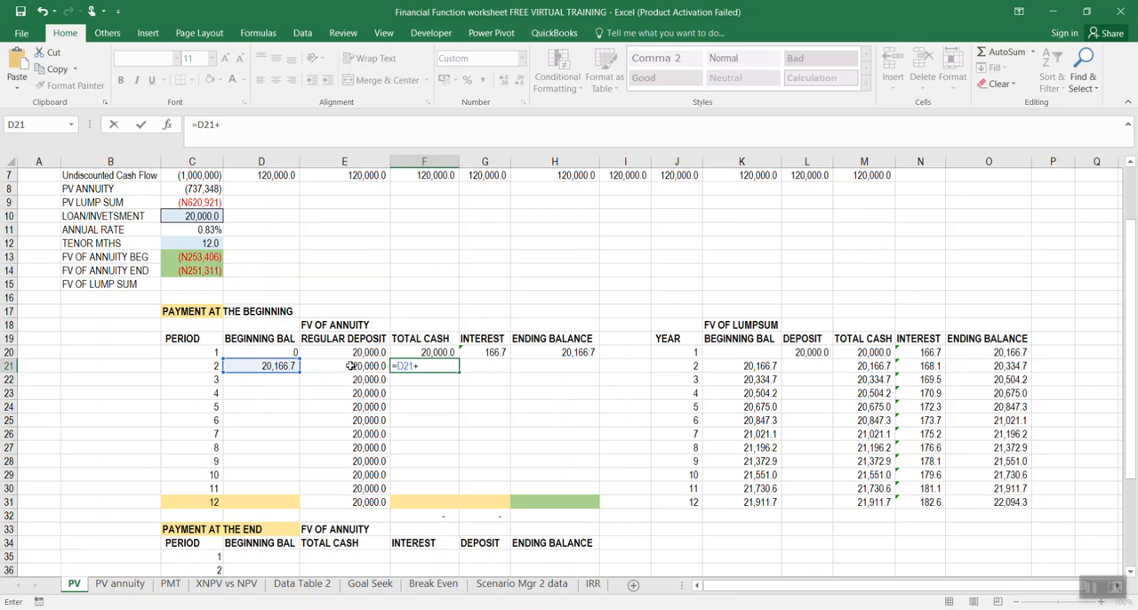
left_click(350, 366)
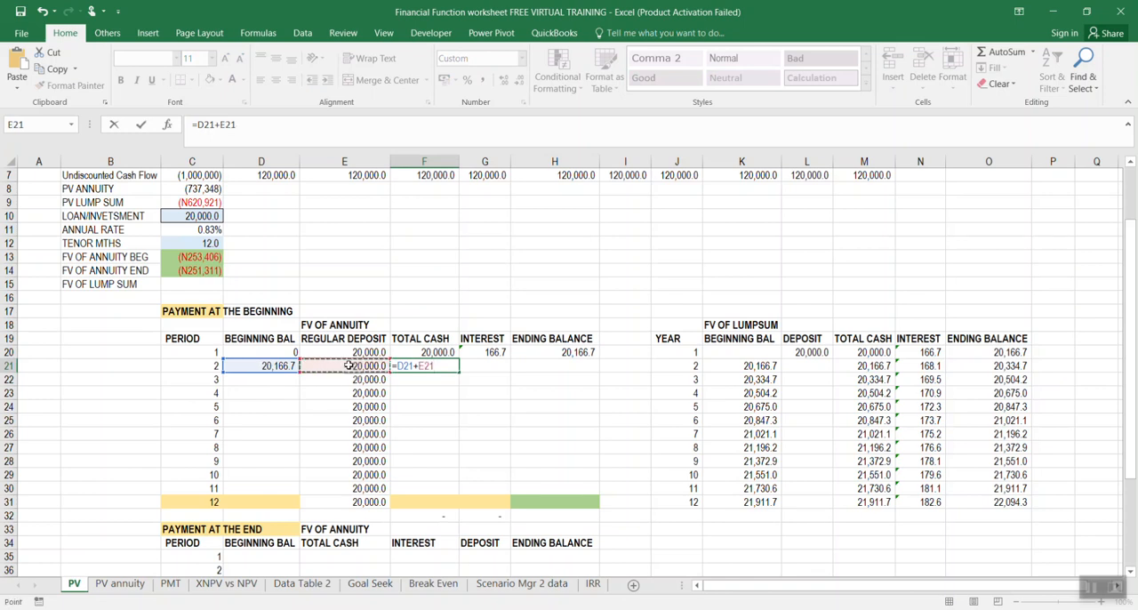
key("Return")
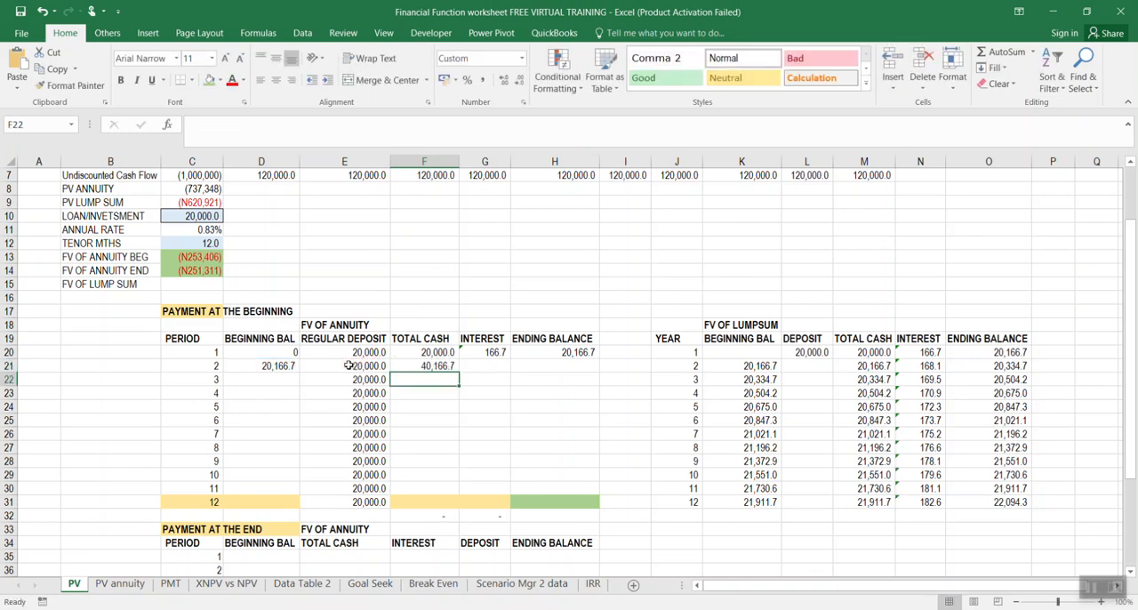
Calculate the period 2 interest in G21 as the rate times total cash with =C11*F21
left_click(497, 363)
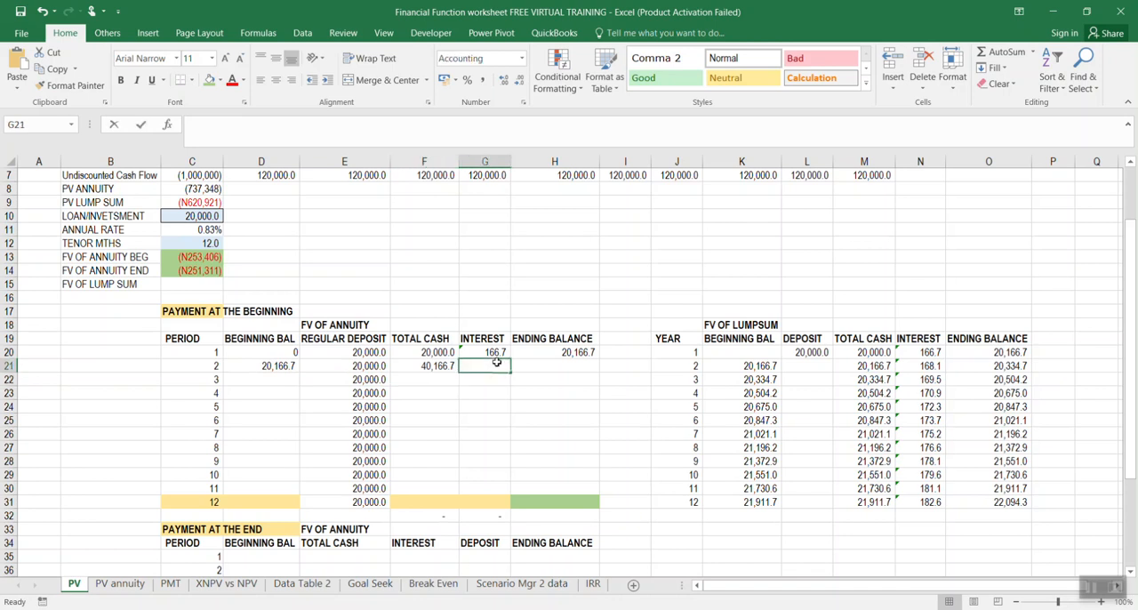
type("=")
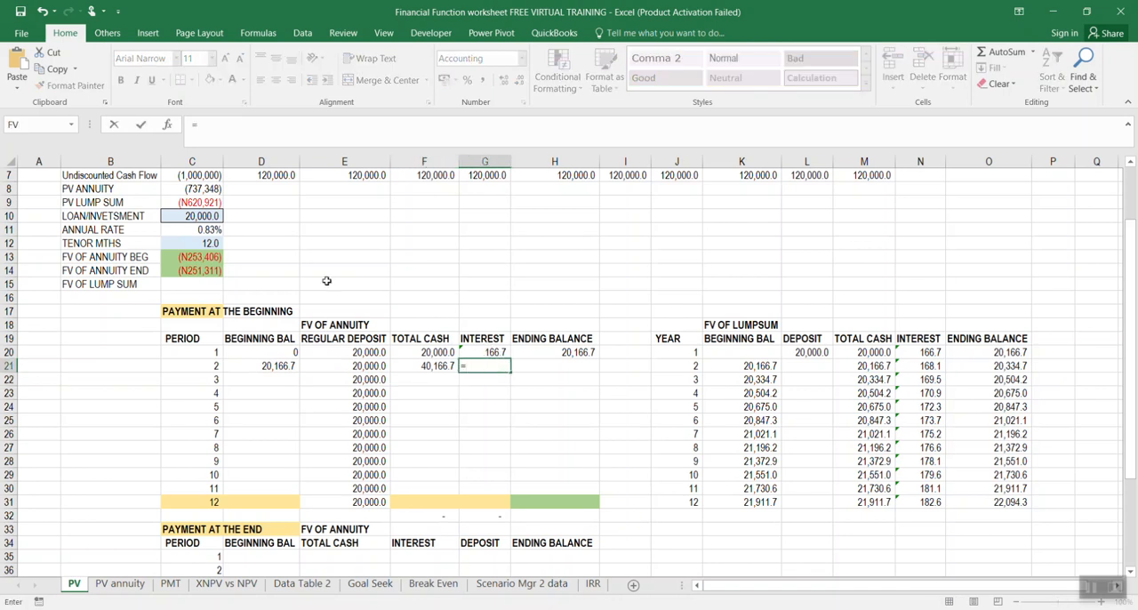
left_click(200, 229)
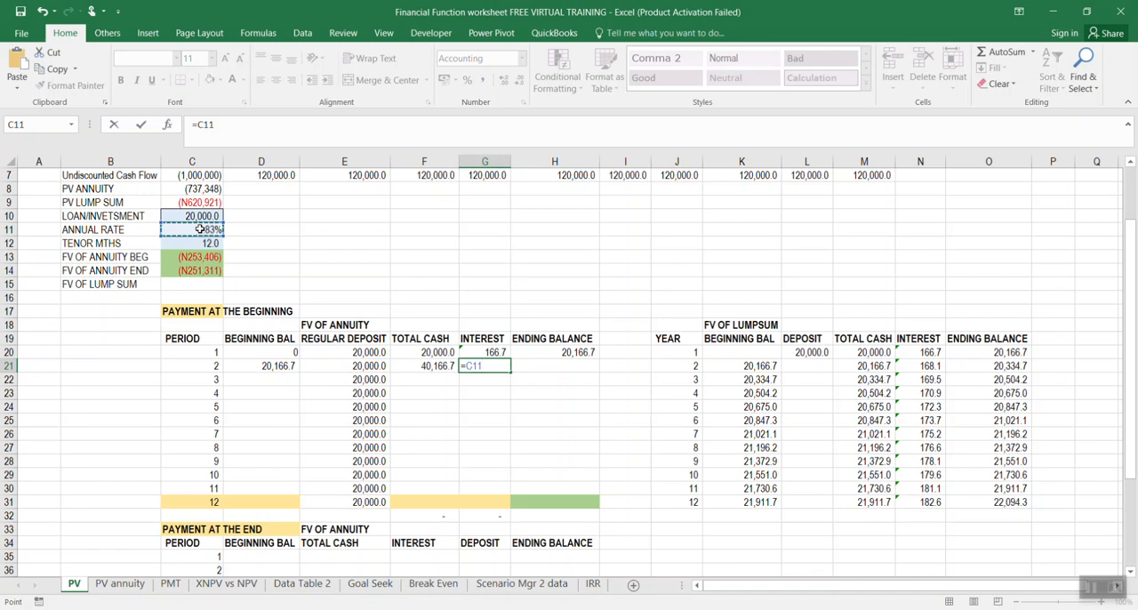
type("*")
left_click(423, 364)
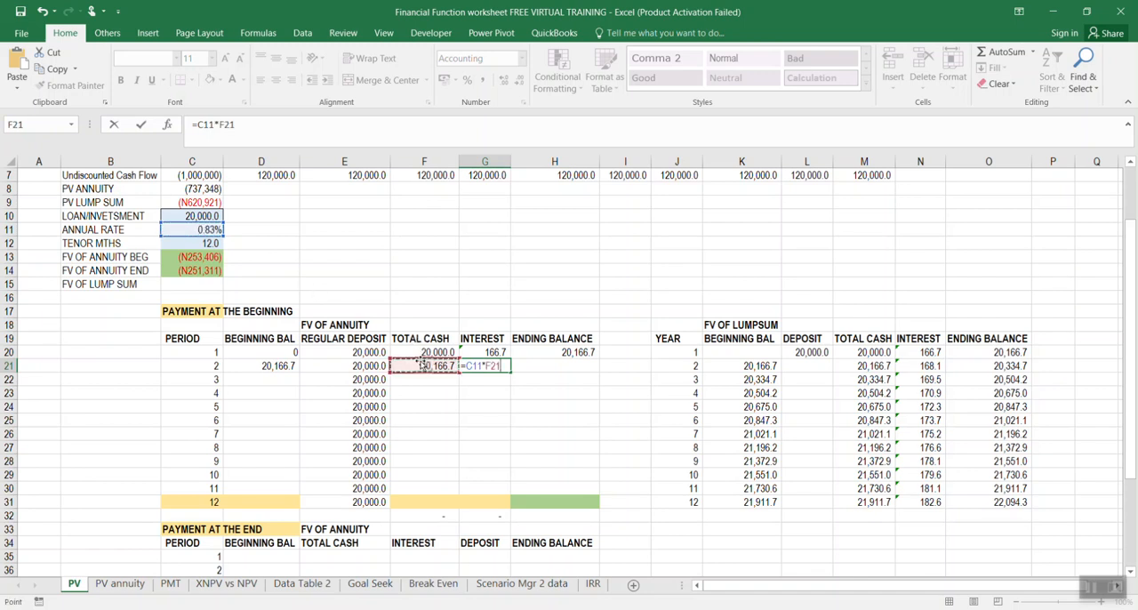
key("Return")
left_click(498, 365)
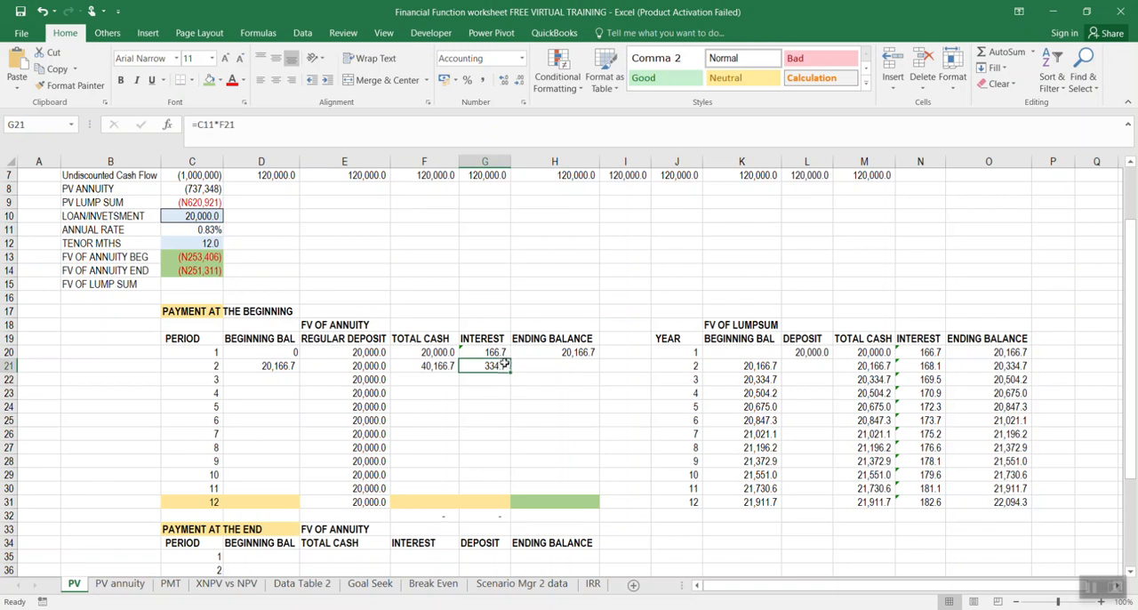
Calculate the period 2 ending balance in H21 as interest plus total cash with =G21+F21
left_click(558, 363)
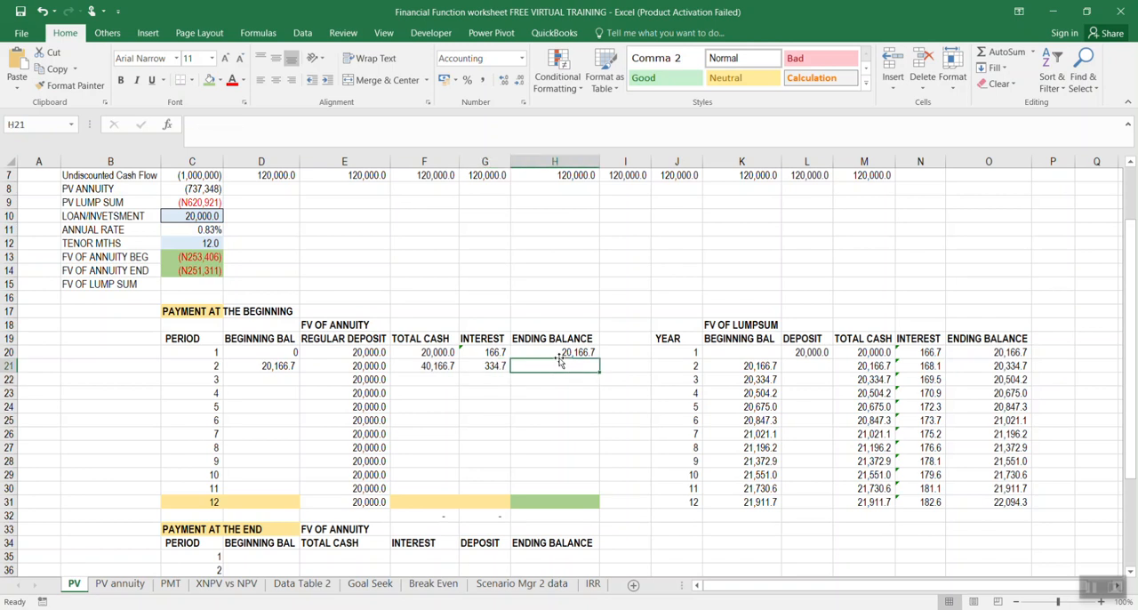
type("=")
left_click(492, 365)
type("+")
left_click(437, 366)
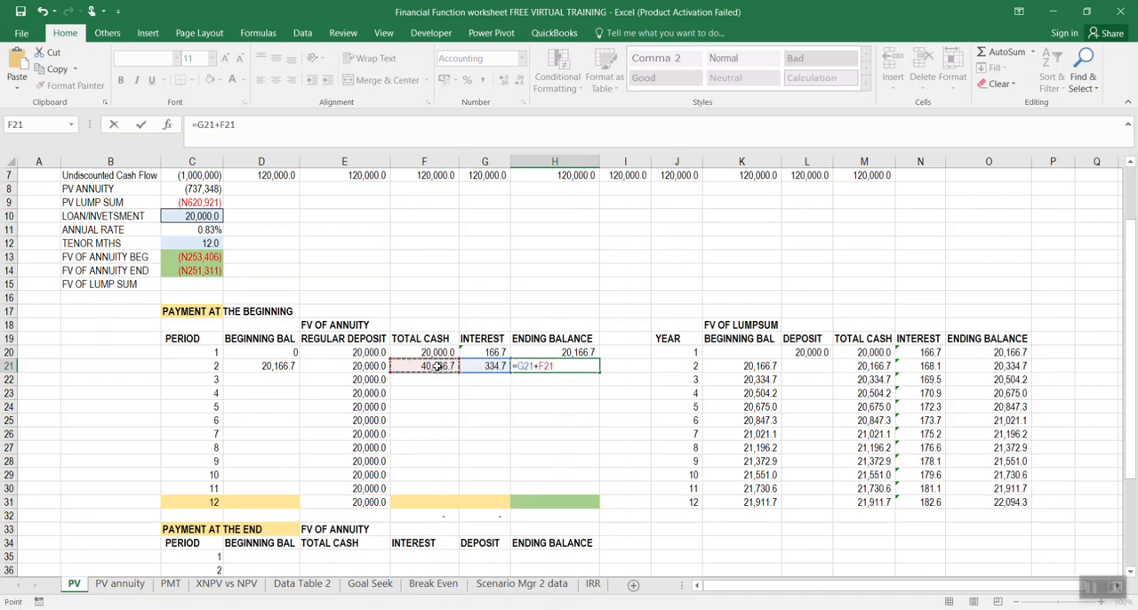
key("Return")
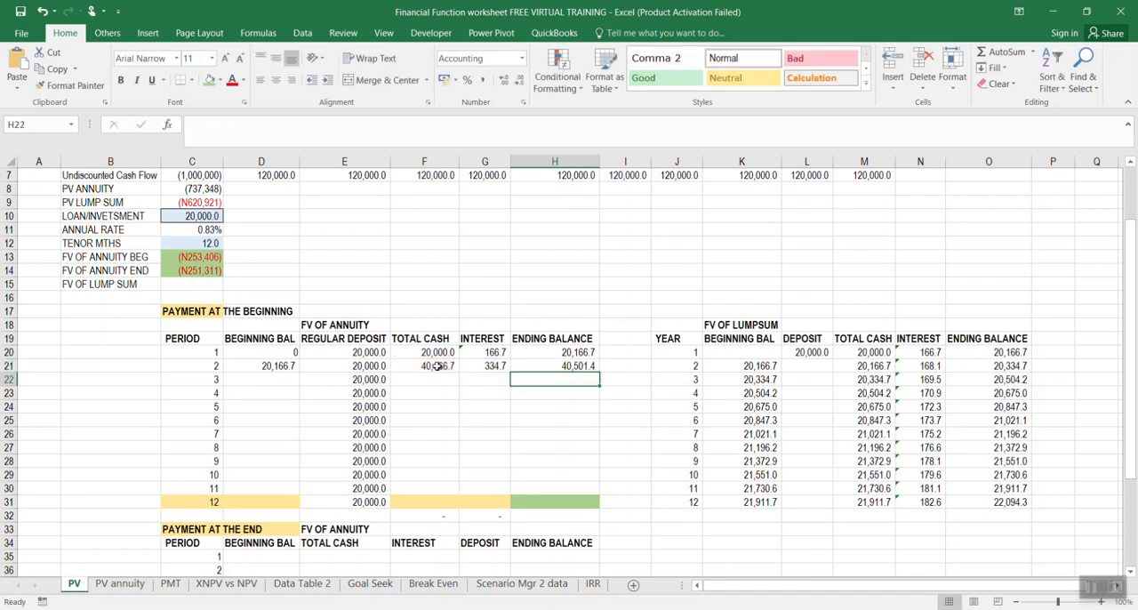
Link the period 3 beginning balance in D22 to the period 2 ending balance with =H21 and fill the formula down to D31
left_click(270, 375)
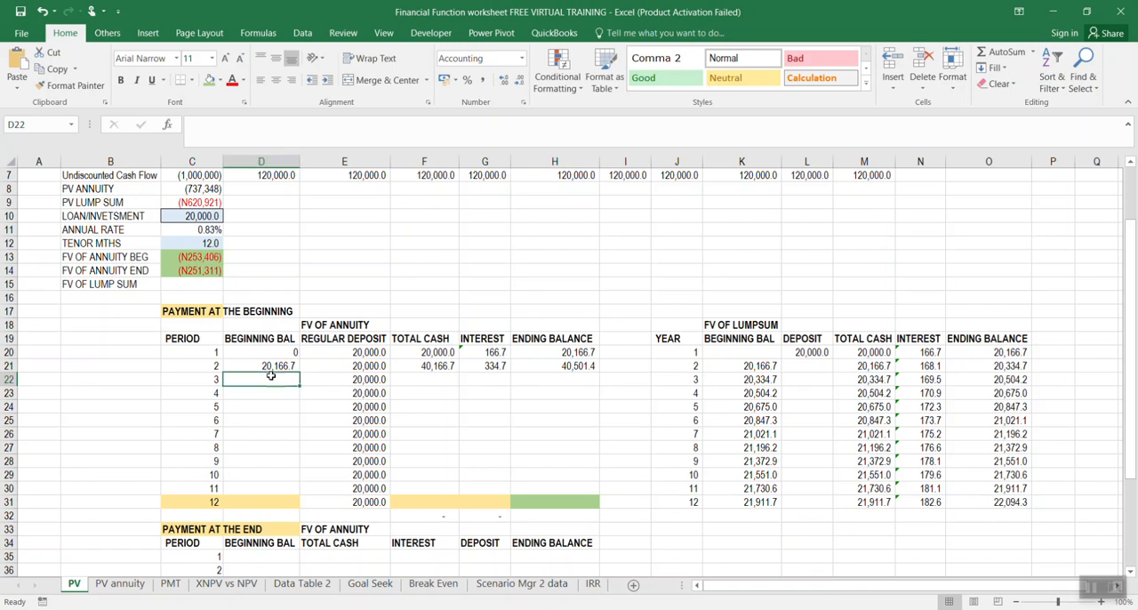
type("=")
left_click(560, 365)
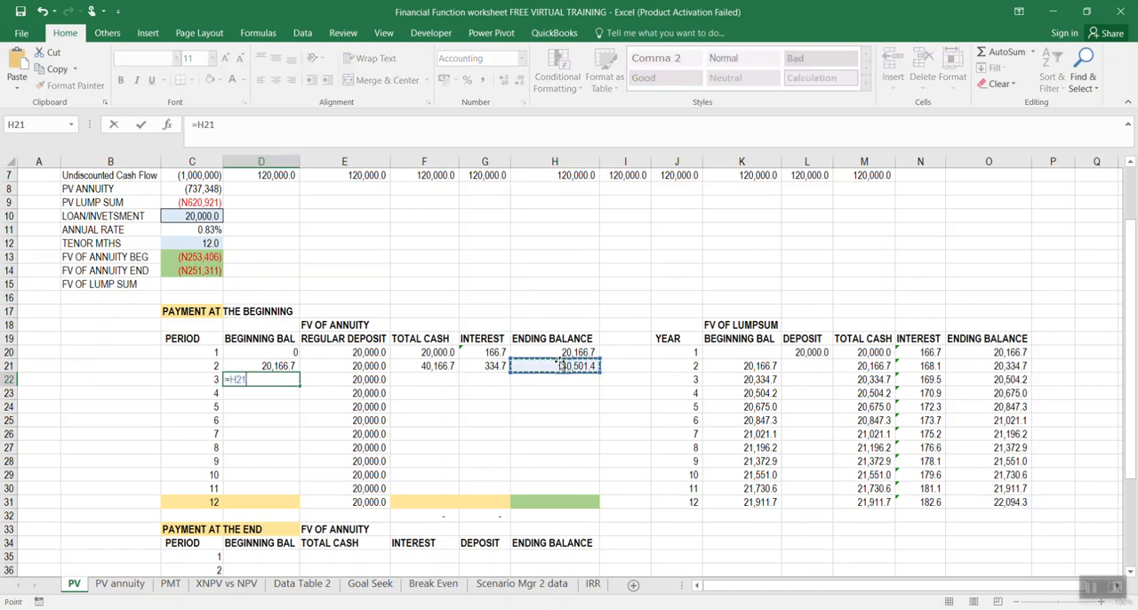
key("Return")
left_click(294, 378)
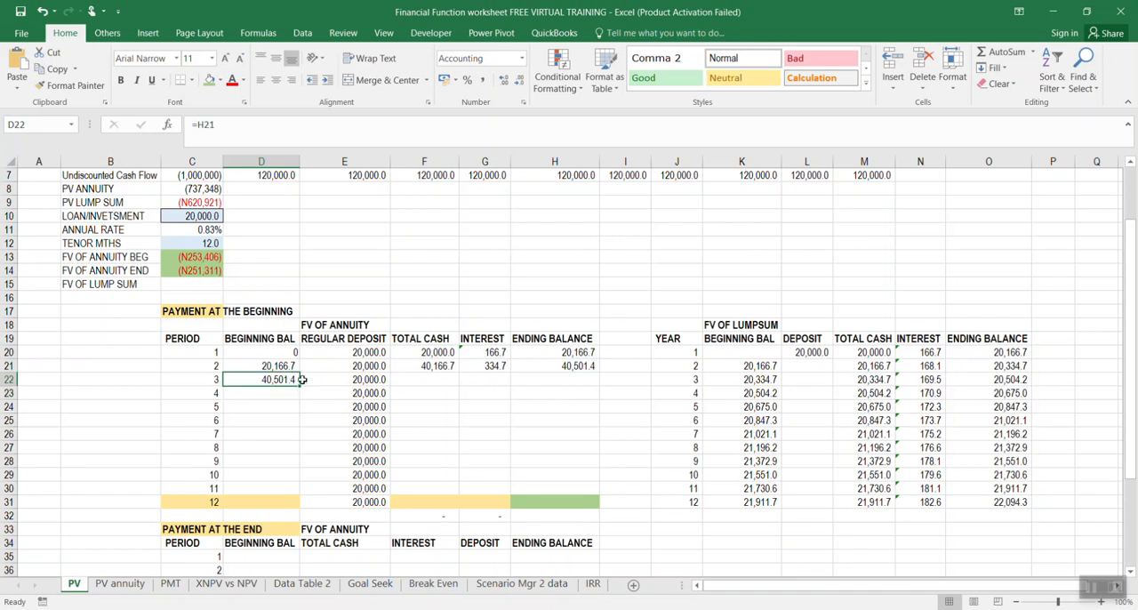
left_click_drag(294, 378, 300, 507)
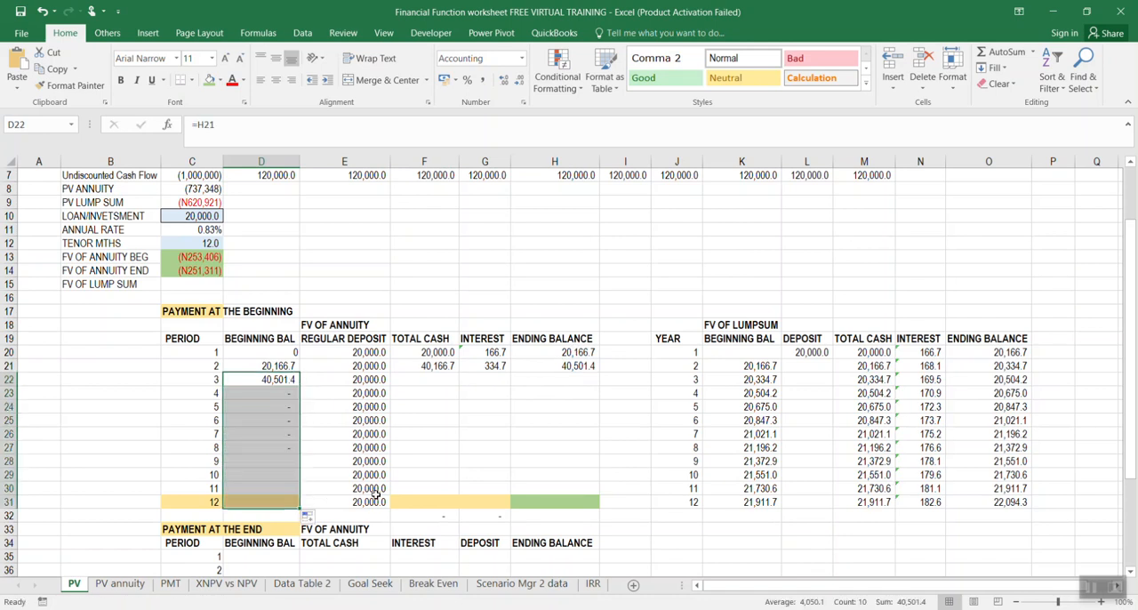
Fill the period 2 total cash formula from F21 down to F31
left_click(430, 379)
left_click(429, 366)
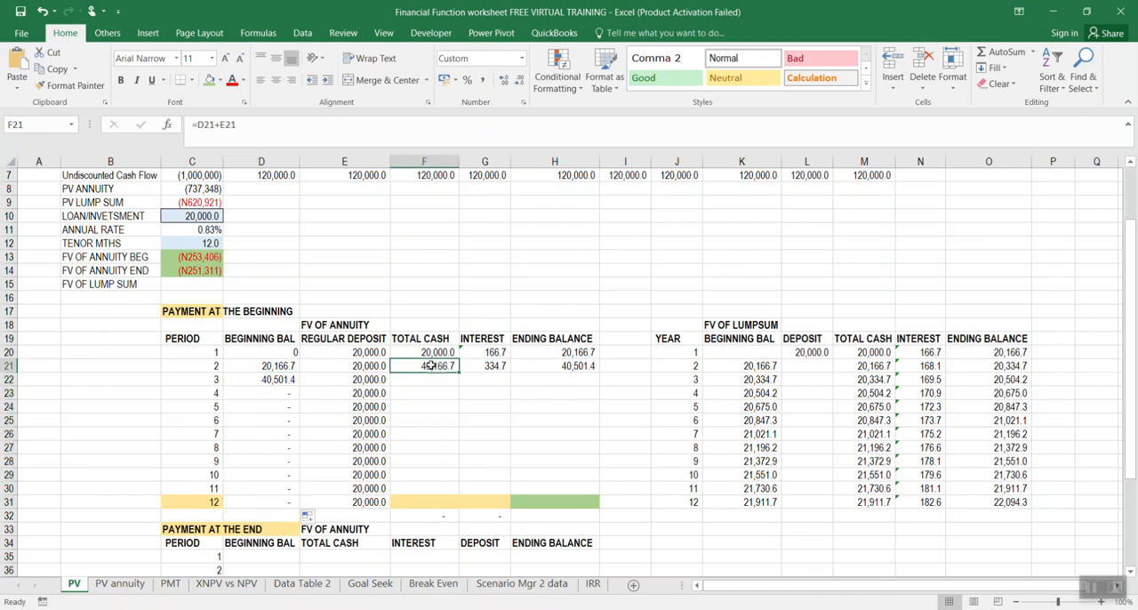
left_click_drag(459, 371, 467, 503)
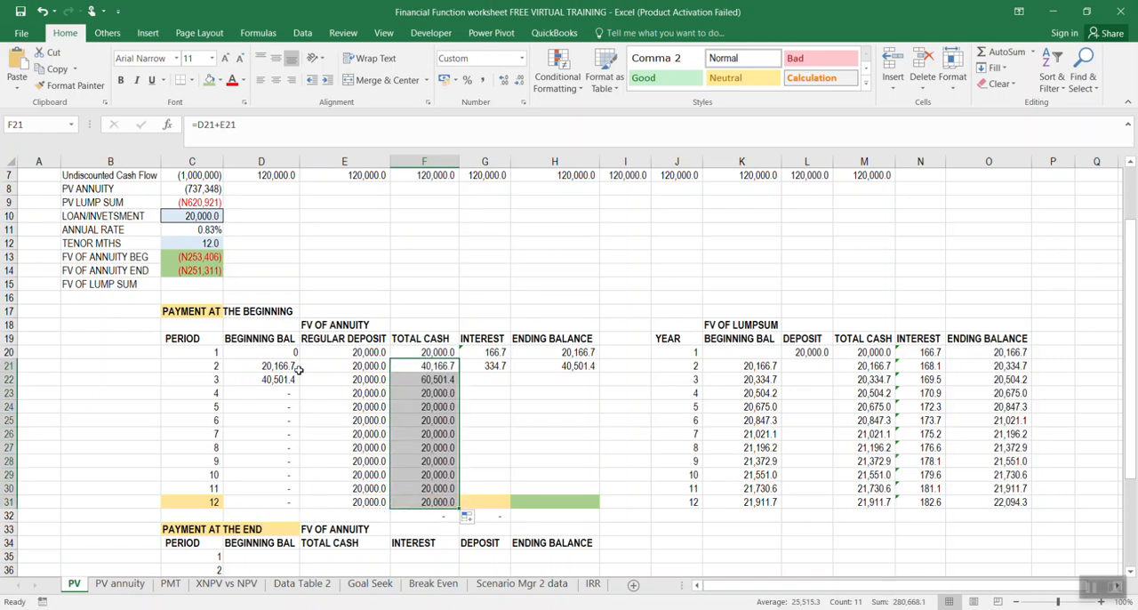
Make the rate reference absolute in the period 2 interest formula, =$C$11*F21, and fill it down from G21 to G31
left_click(495, 368)
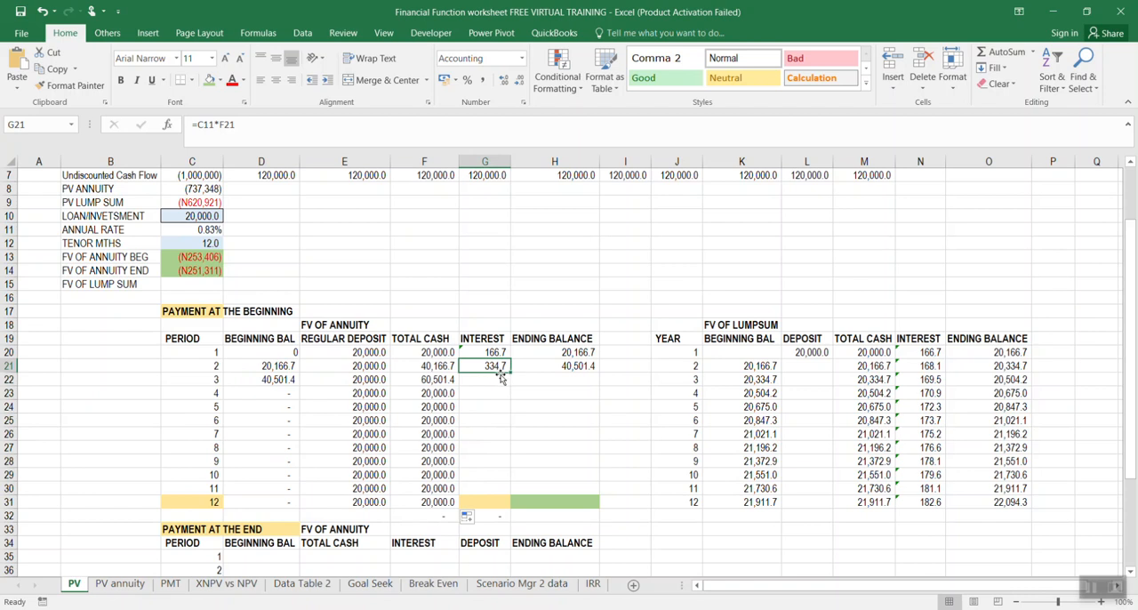
left_click(205, 124)
key("F4")
key("Return")
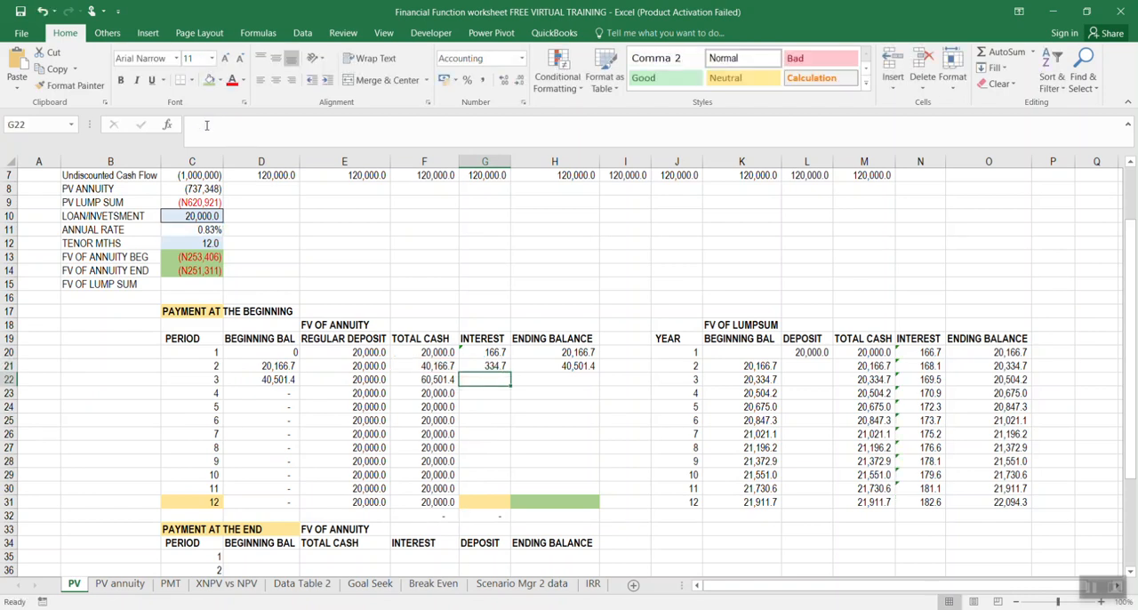
left_click(499, 366)
left_click_drag(510, 372, 525, 504)
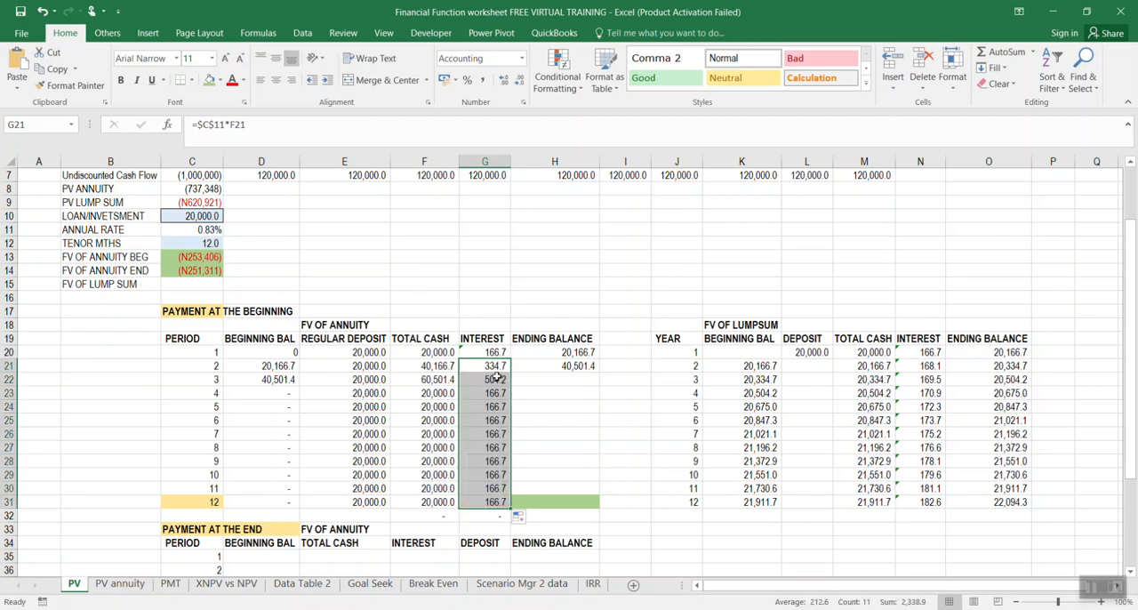
Check the period 3 interest formula in G22 and re-enter it as the rate times total cash with =C11*F22
left_click(494, 367)
double_click(490, 381)
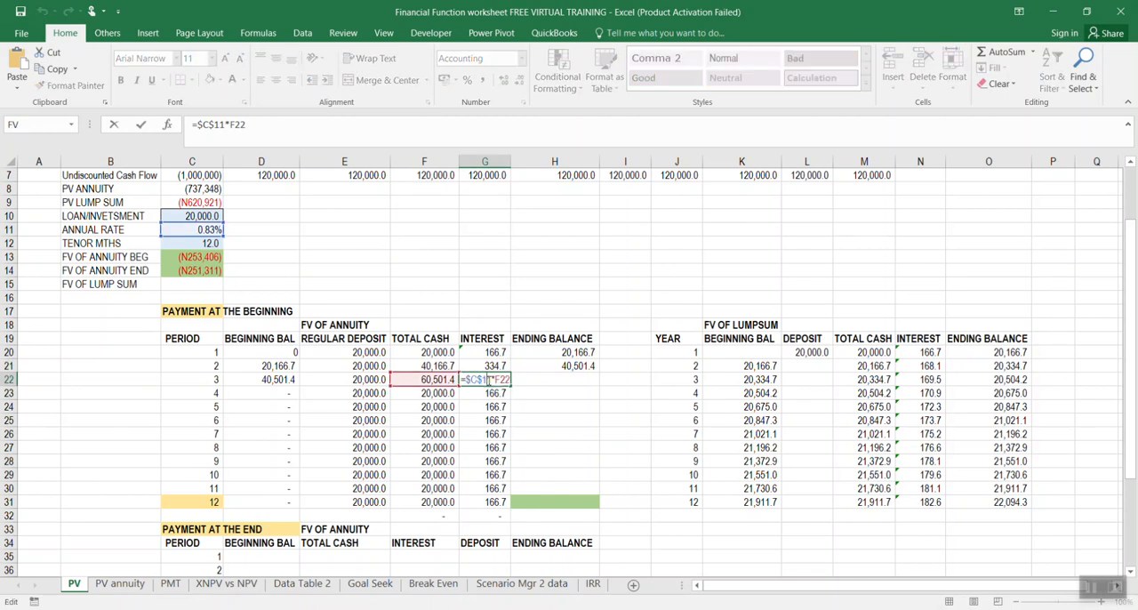
key("Return")
left_click(492, 379)
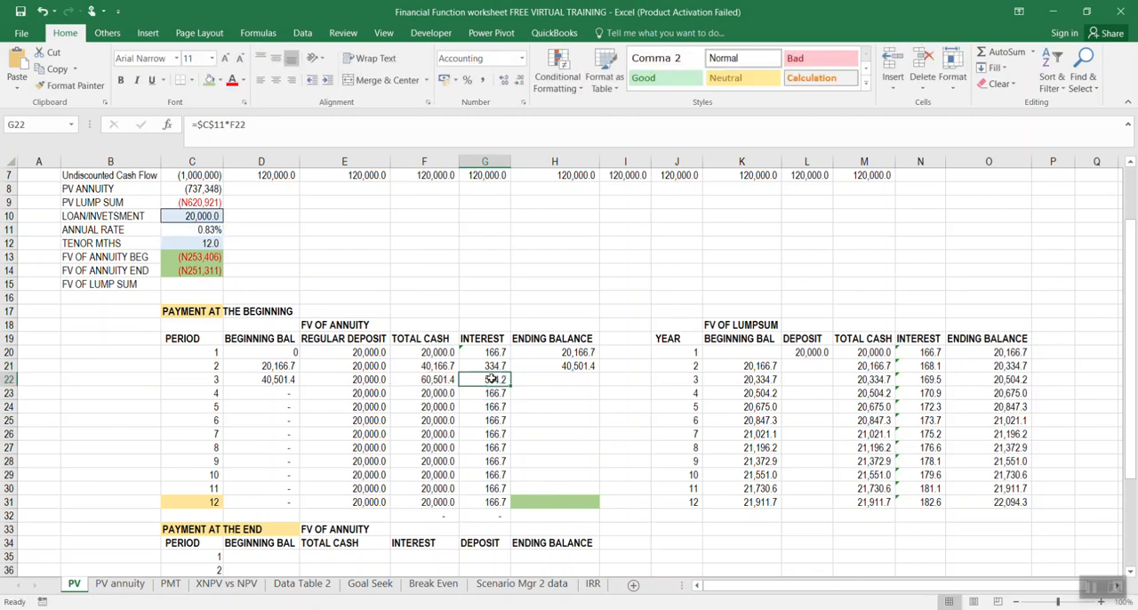
type("=")
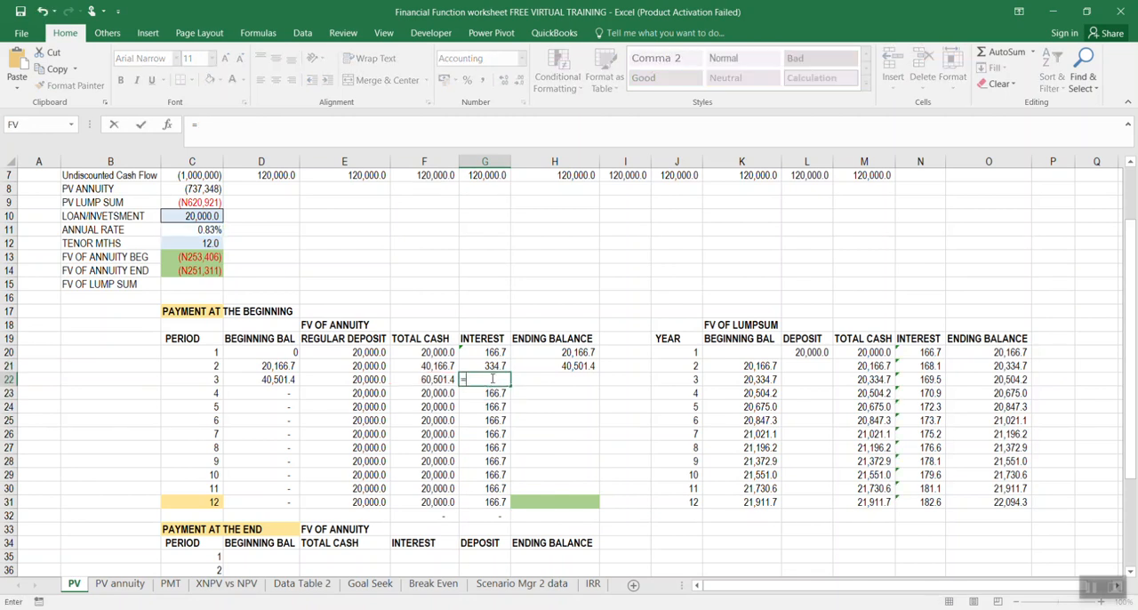
left_click(211, 229)
type("*")
left_click(449, 380)
key("Return")
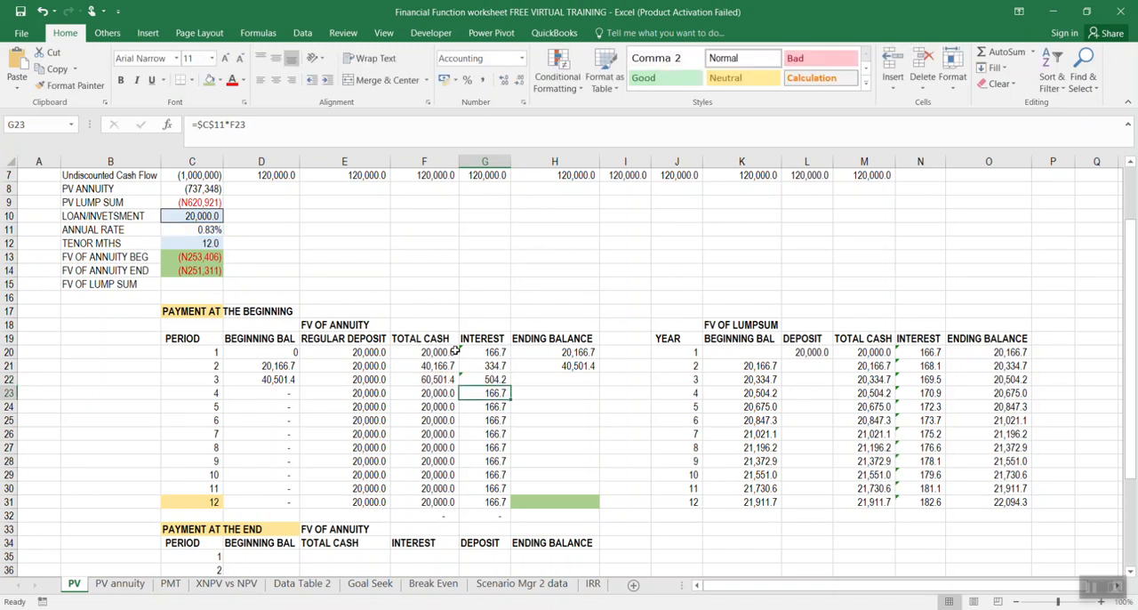
Lock the rate reference in G22 as $C$11 and fill the interest formula down to G31
left_click(508, 380)
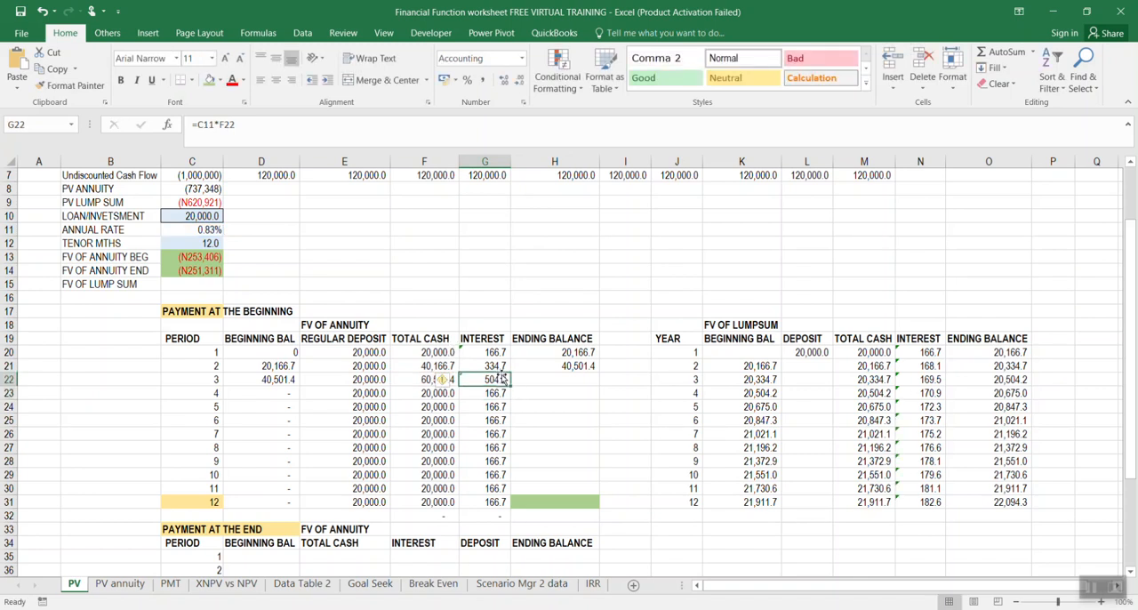
left_click(208, 124)
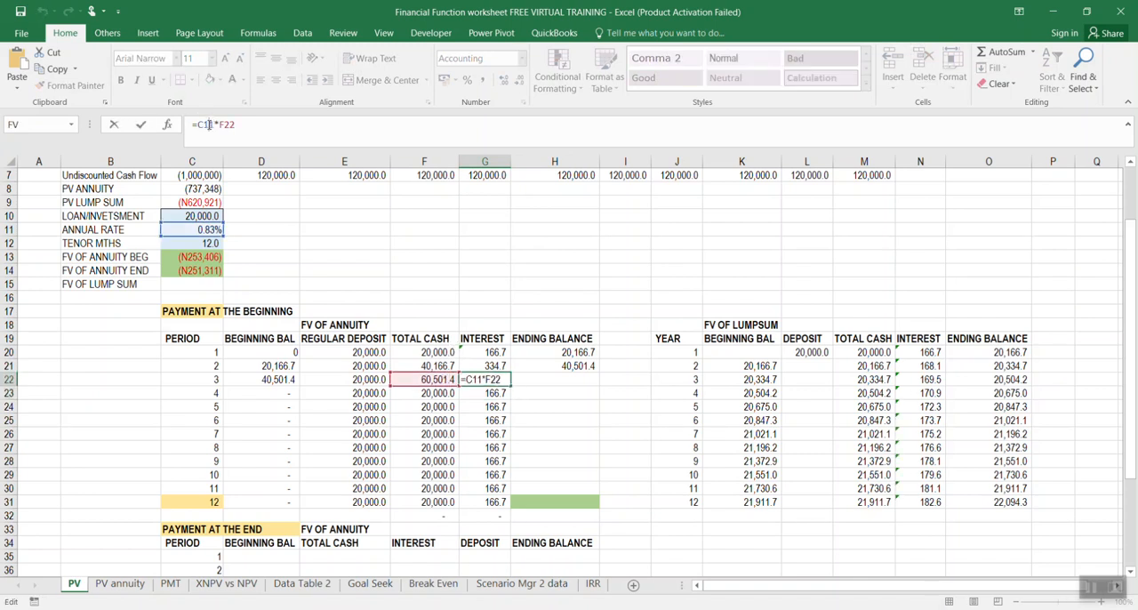
key("F4")
key("Return")
left_click(505, 379)
left_click_drag(511, 380, 512, 503)
Calculate the period 3 ending balance in H22 with =G22+F22 and fill the formula down to H31
left_click(551, 409)
left_click(564, 379)
type("=")
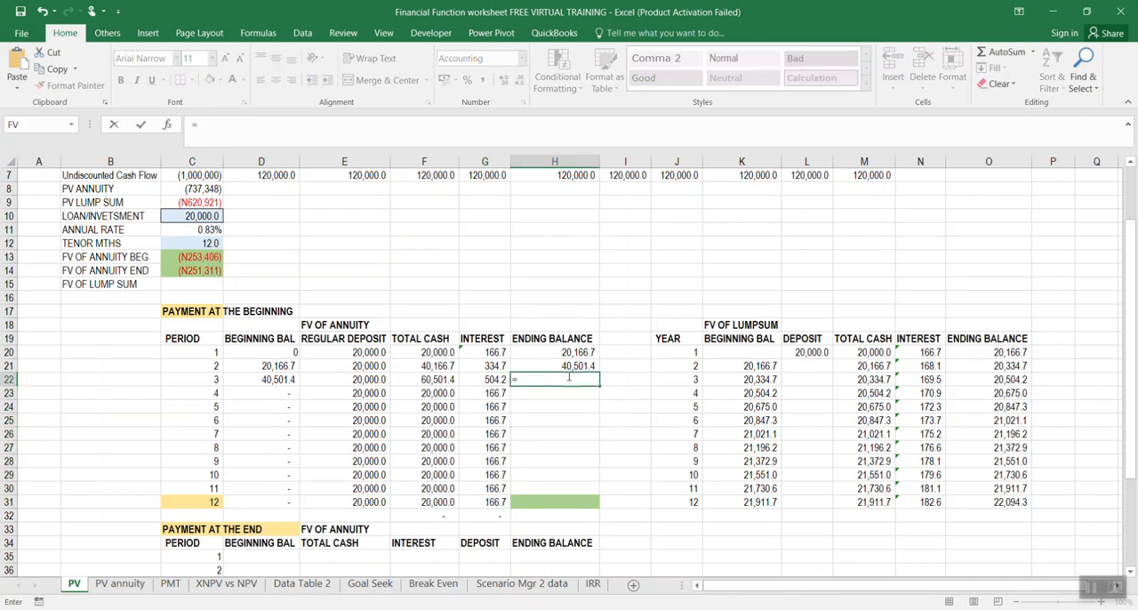
left_click(498, 379)
type("+")
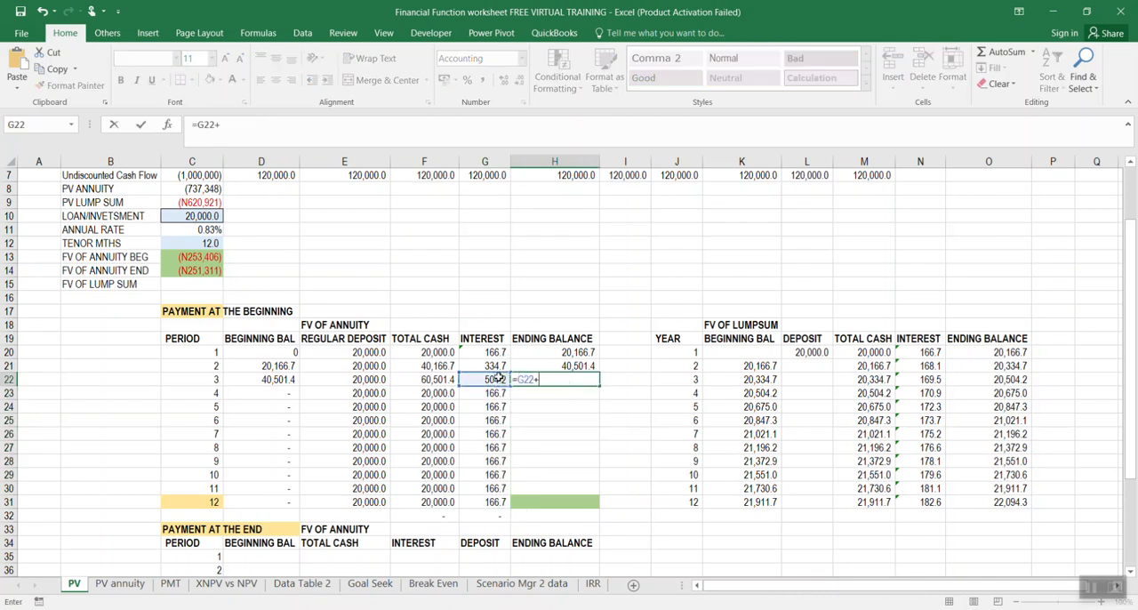
left_click(436, 379)
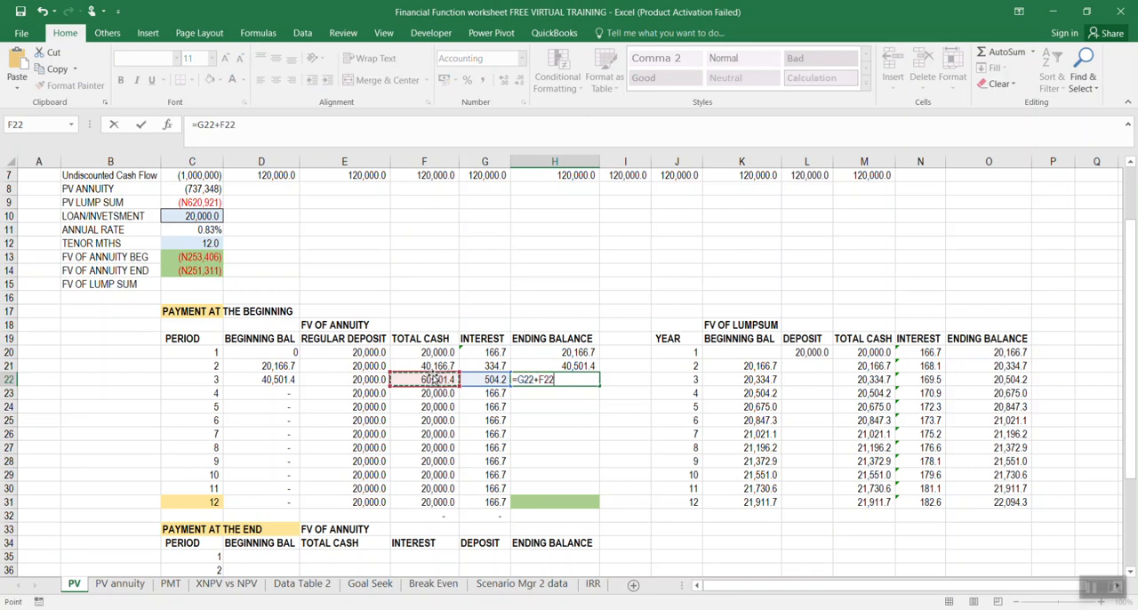
key("Return")
left_click(574, 383)
left_click_drag(600, 386, 602, 485)
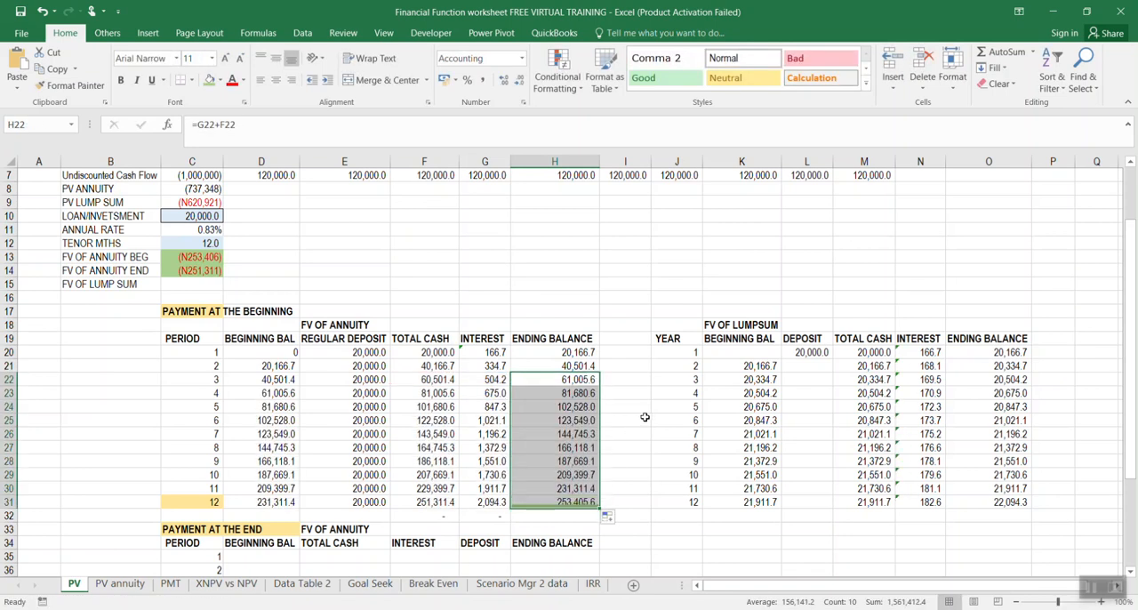
left_click(650, 419)
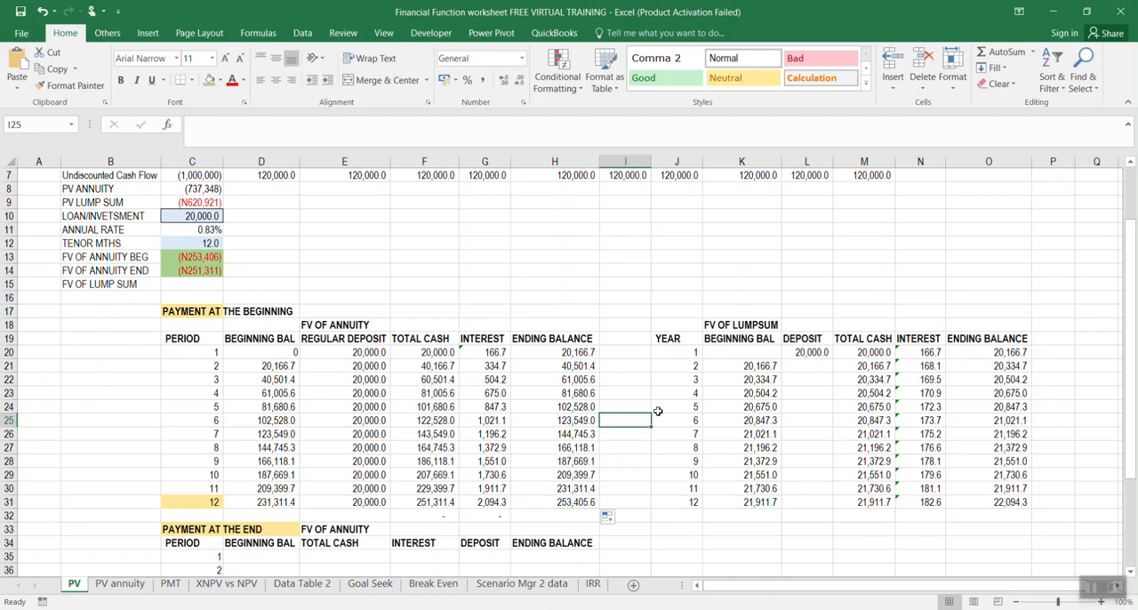
Shade the whole period 12 row, C31:H31, green
left_click(573, 501)
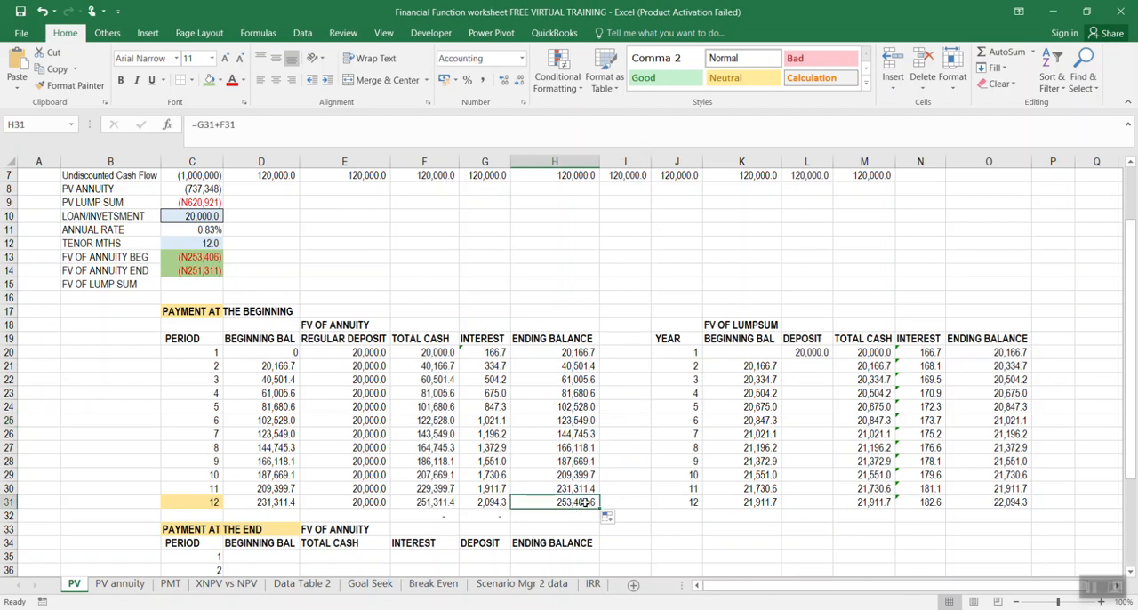
left_click_drag(207, 501, 578, 503)
left_click(210, 80)
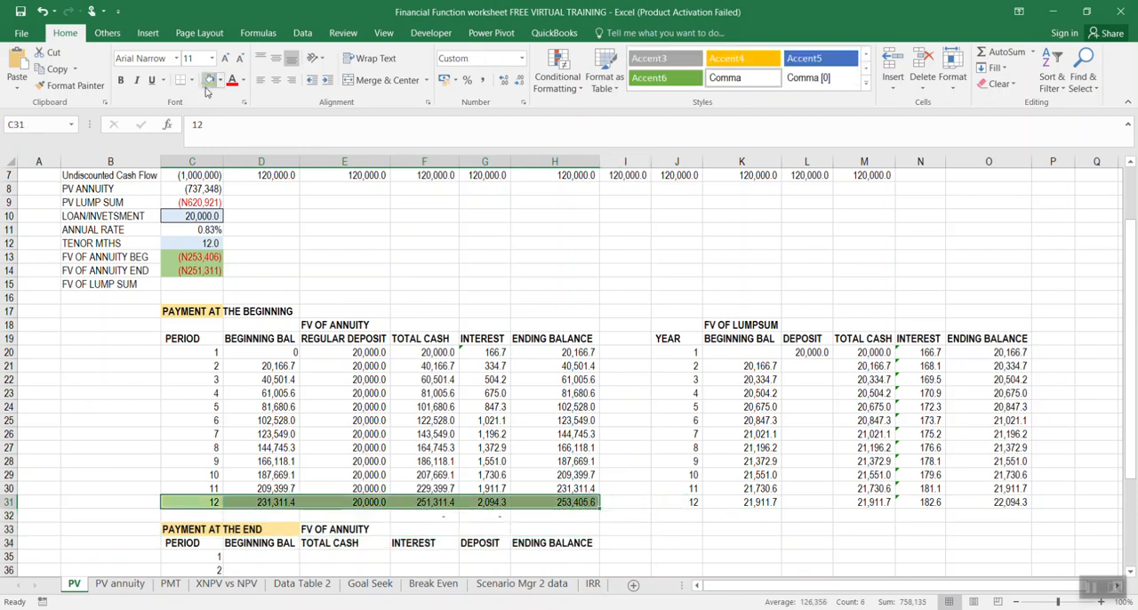
Compare the period 12 ending balance in H31 with the FV OF ANNUITY BEG formula in C13
left_click(591, 502)
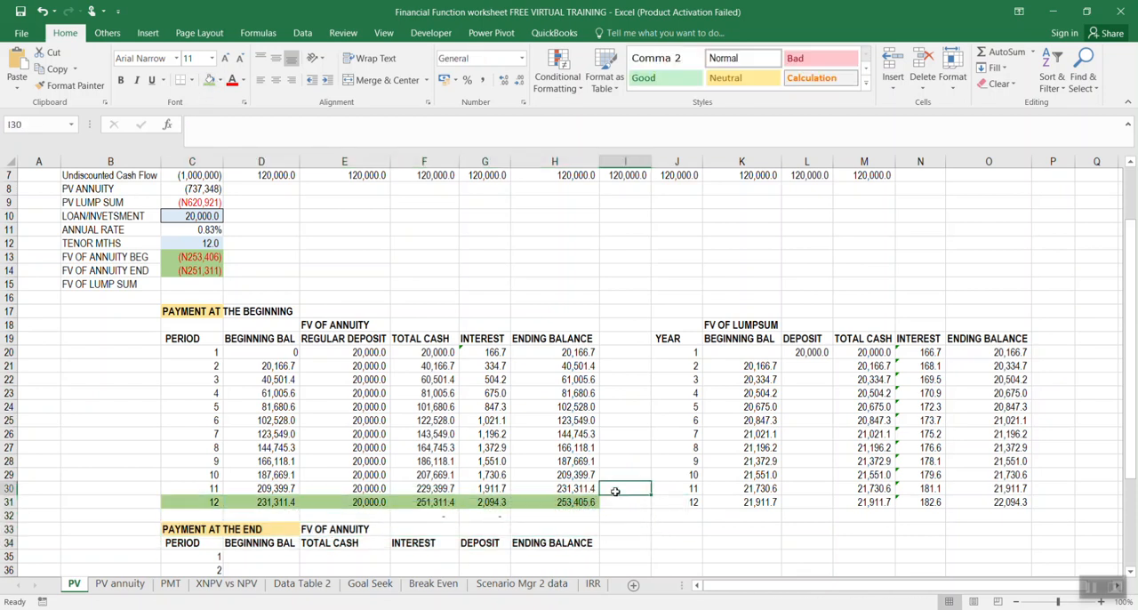
left_click(197, 254)
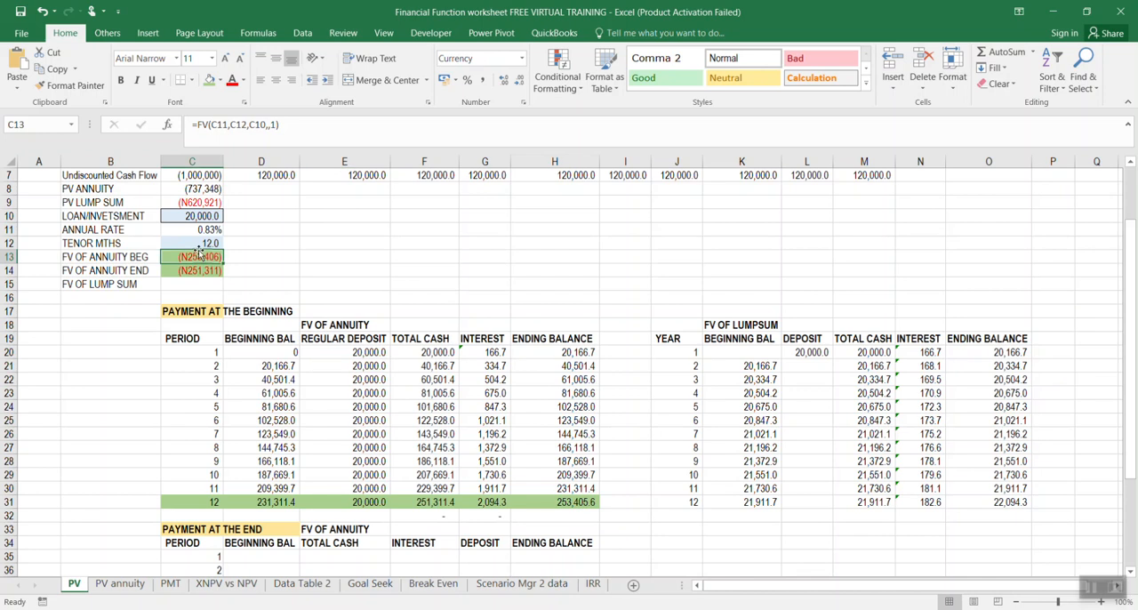
scroll(485, 399, "down", 3)
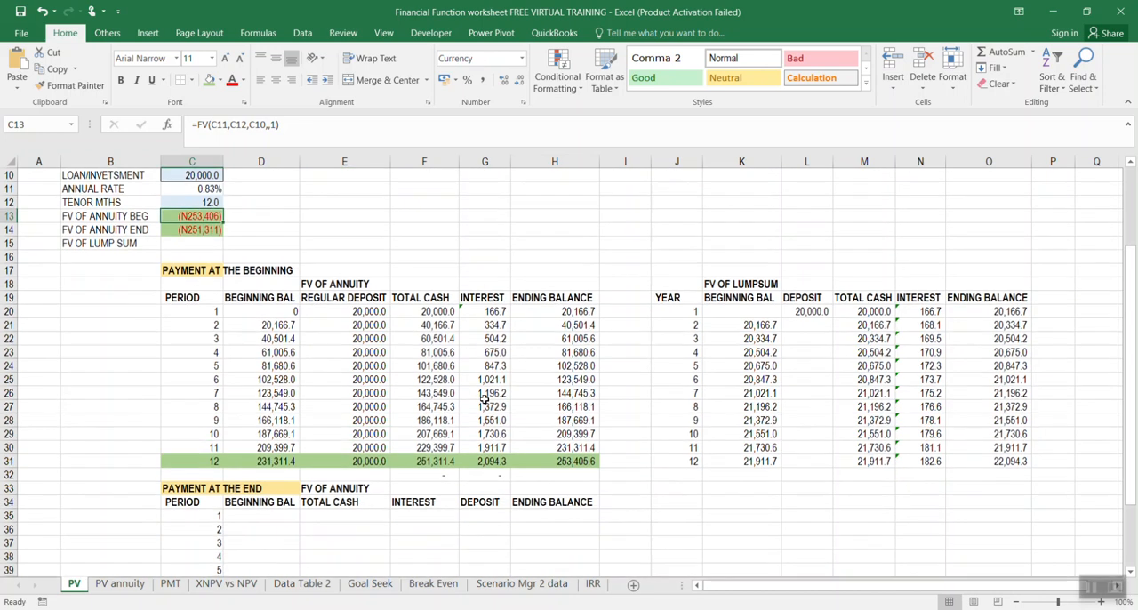
scroll(484, 399, "up", 3)
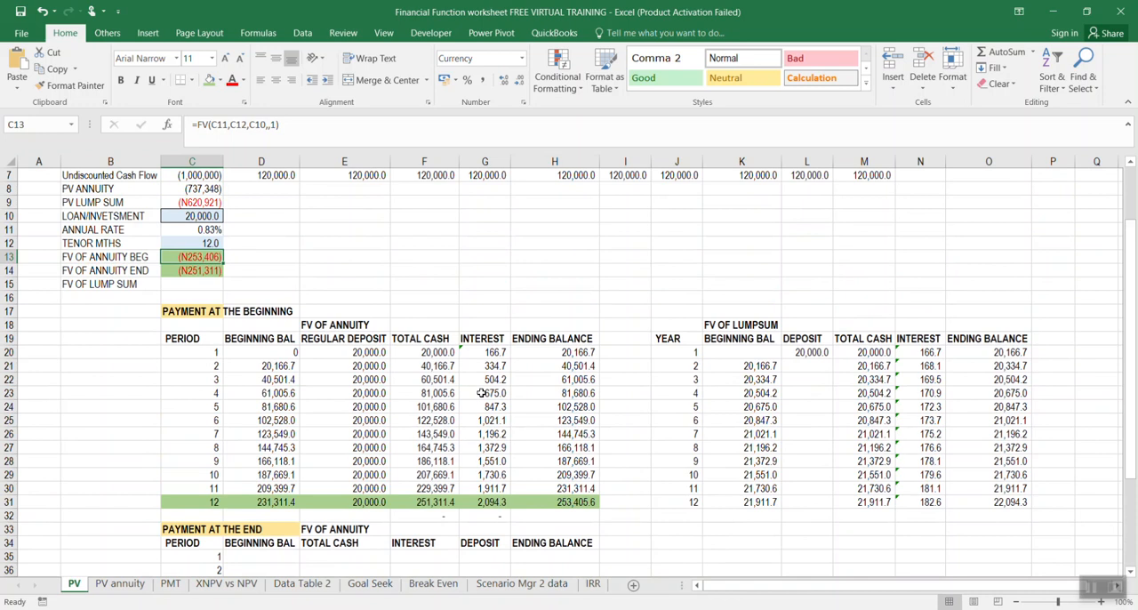
Enter 0 as the period 1 beginning balance in D35 of the PAYMENT AT THE END schedule
scroll(481, 393, "down", 2)
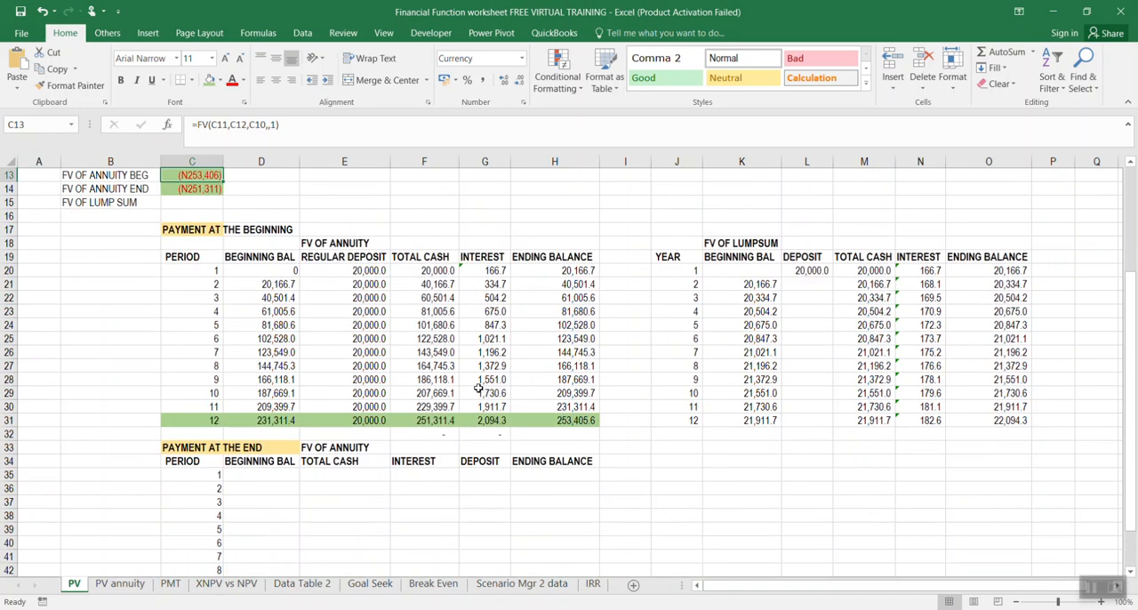
scroll(460, 368, "down", 1)
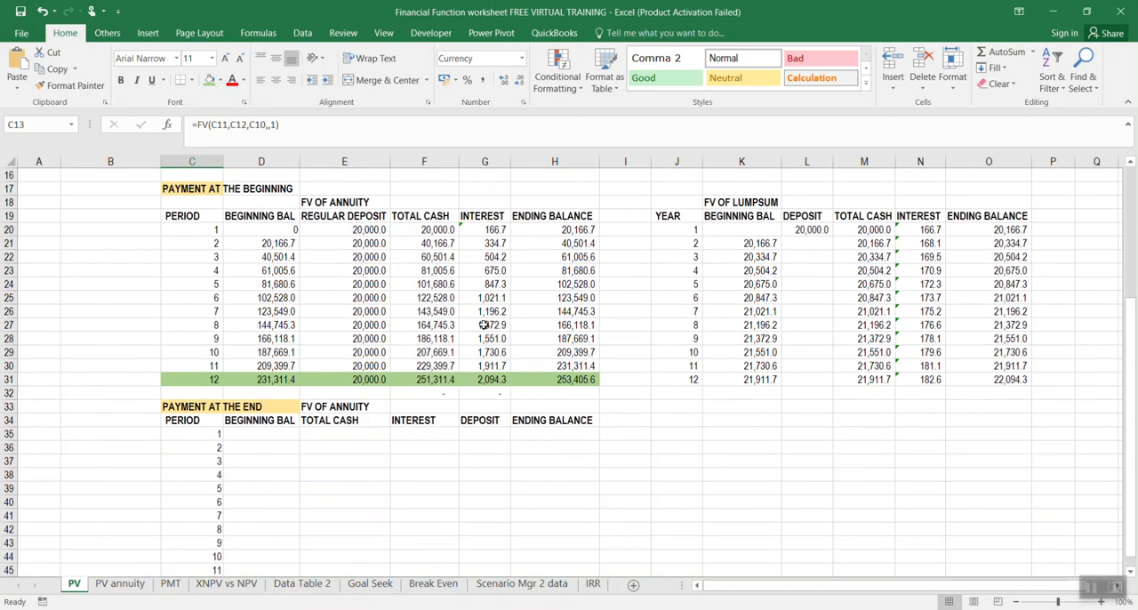
left_click(255, 434)
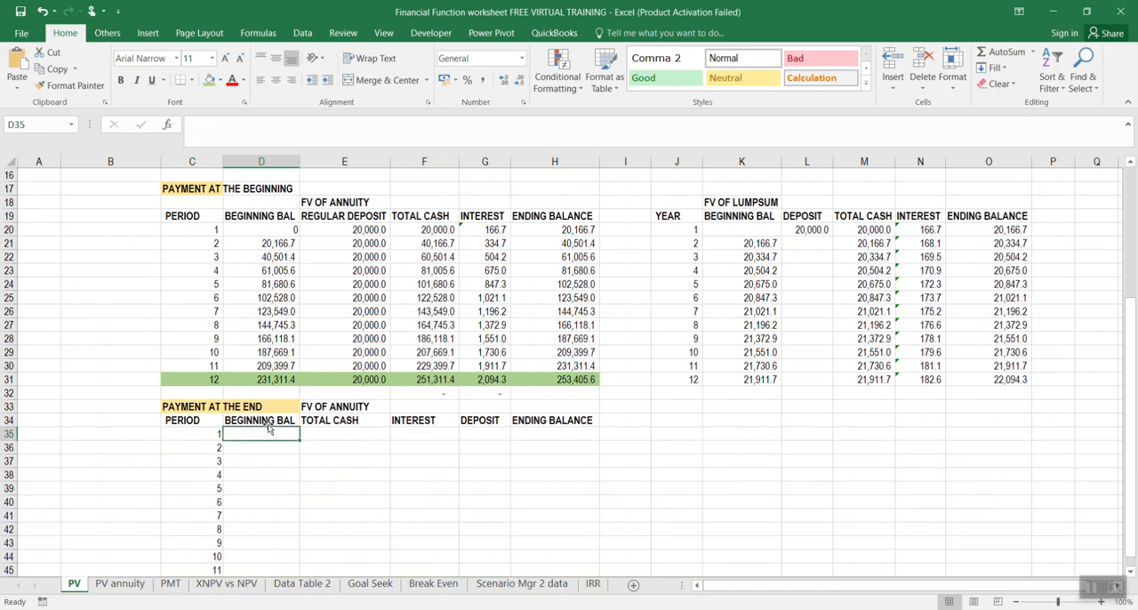
left_click(333, 434)
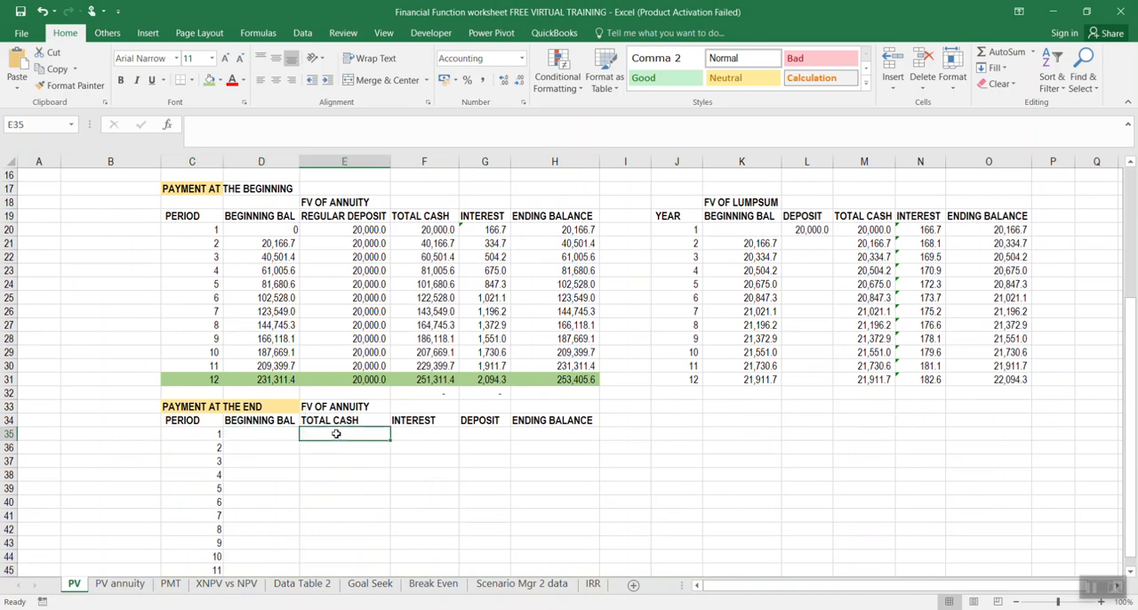
left_click(280, 432)
type("0")
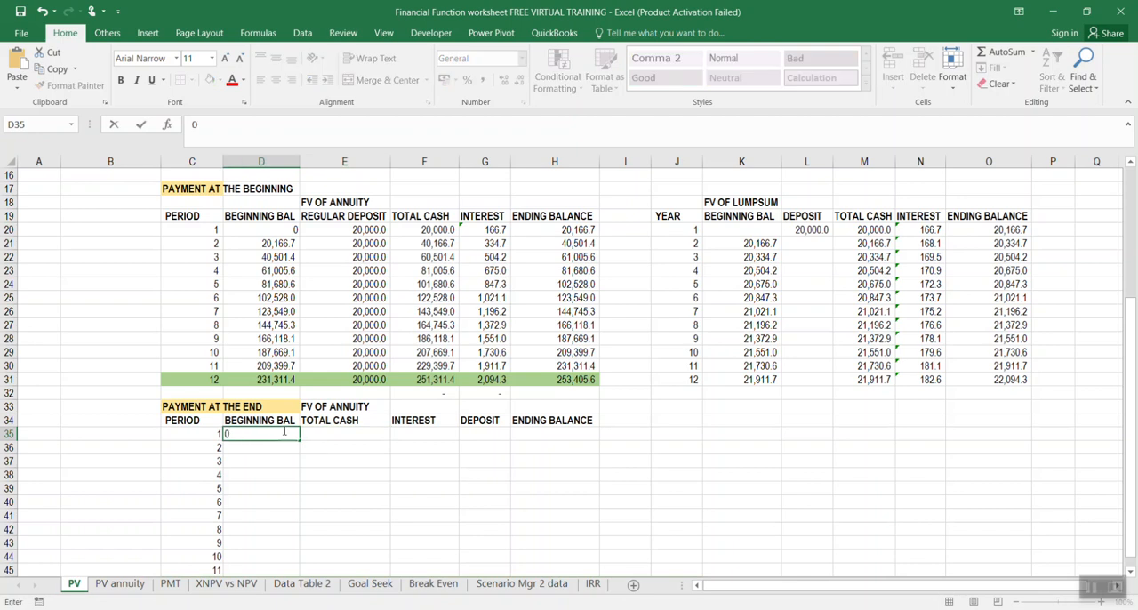
Link the period 1 total cash in E35 to the beginning balance with =D35
left_click(340, 433)
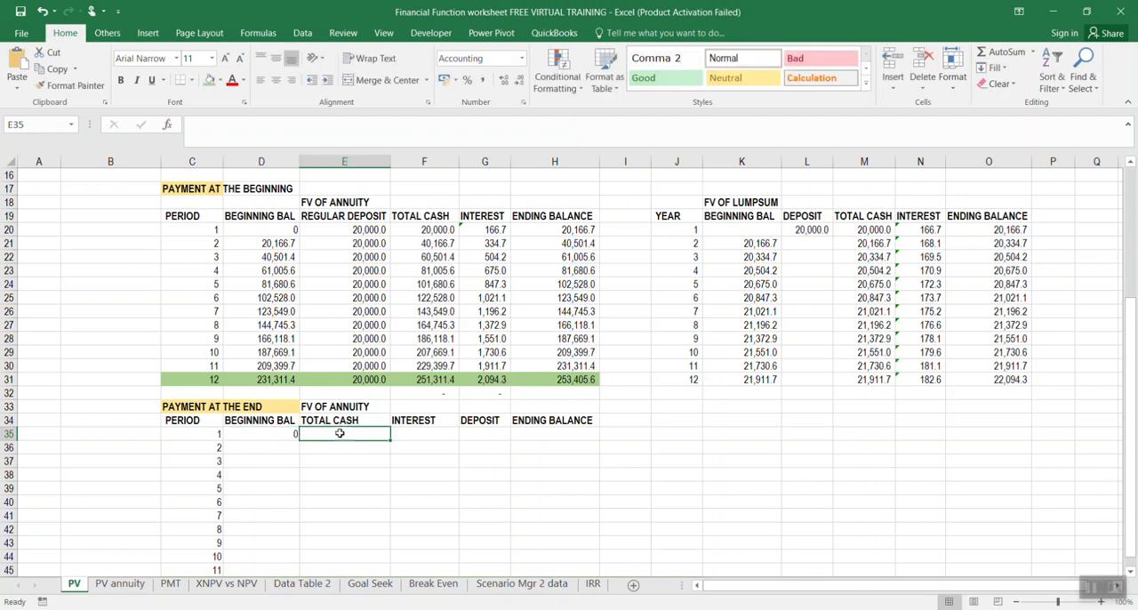
type("0")
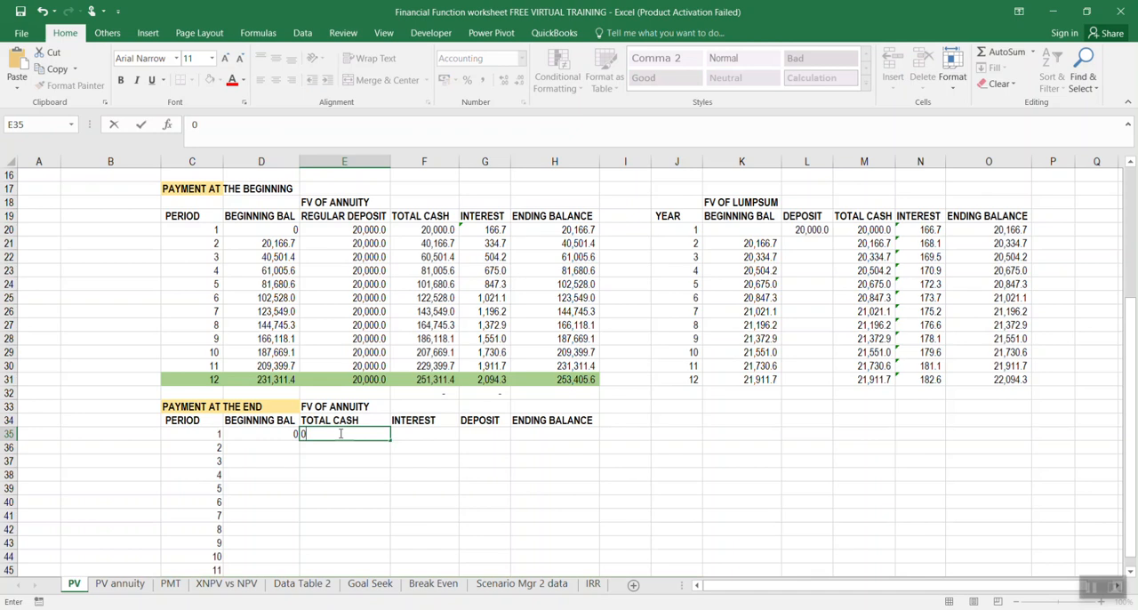
type("=")
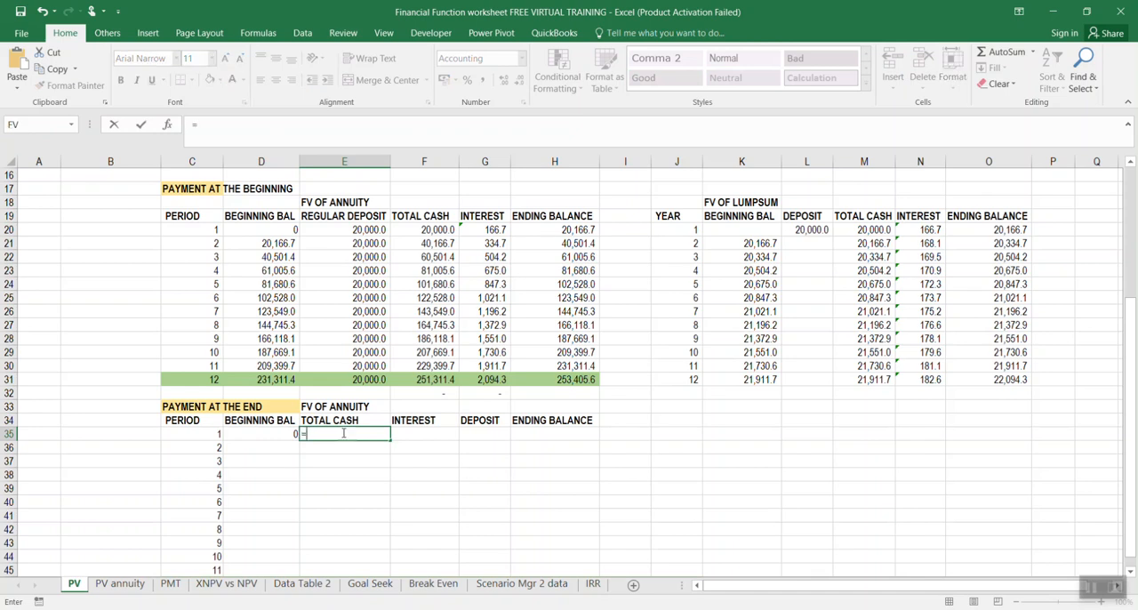
left_click(273, 433)
key("Return")
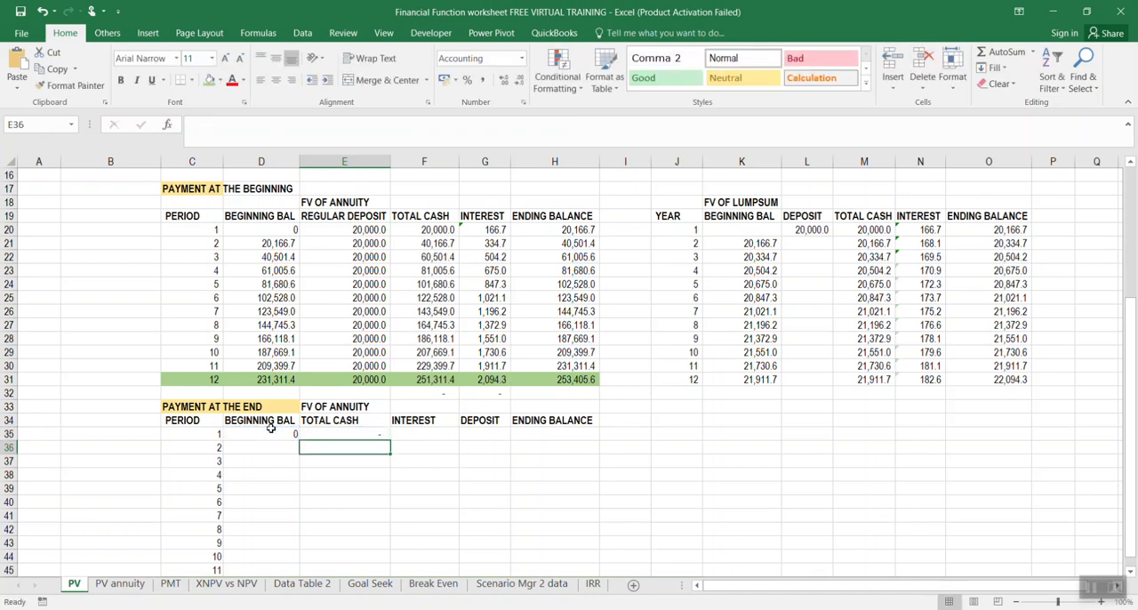
Calculate the period 1 interest in F35 as total cash times the rate with =E35*C11
left_click(419, 433)
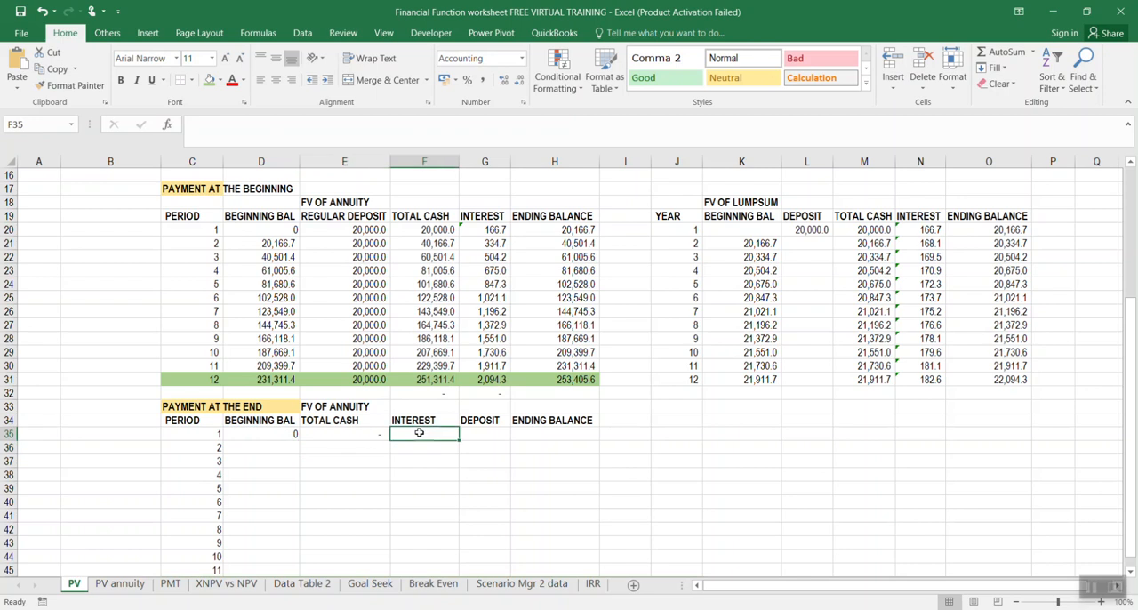
type("=")
left_click(360, 433)
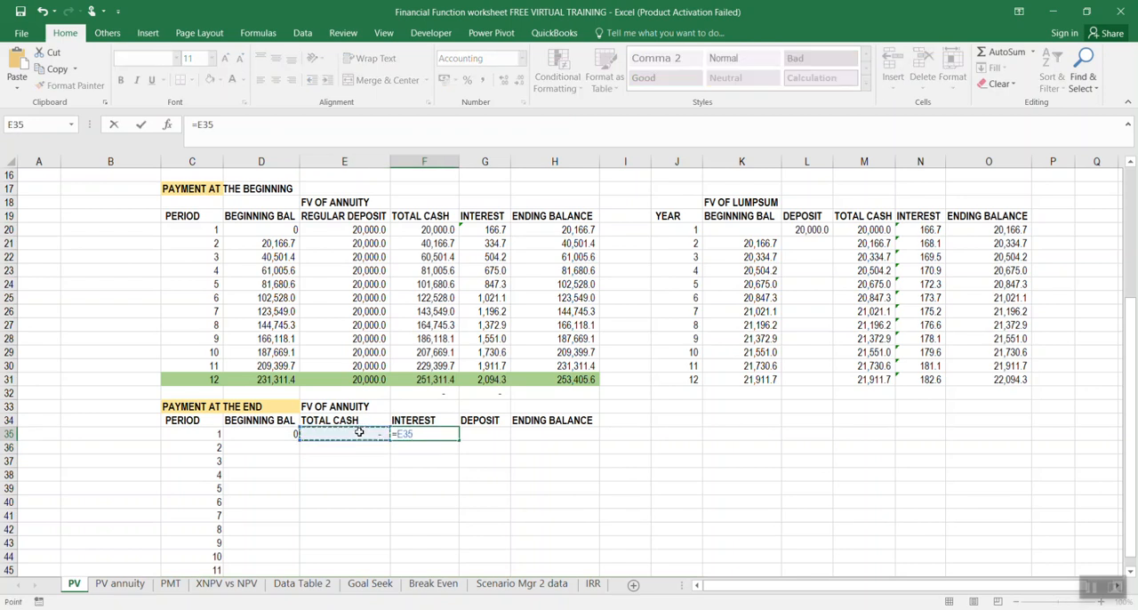
type("*")
scroll(368, 429, "up", 2)
left_click(190, 189)
key("Return")
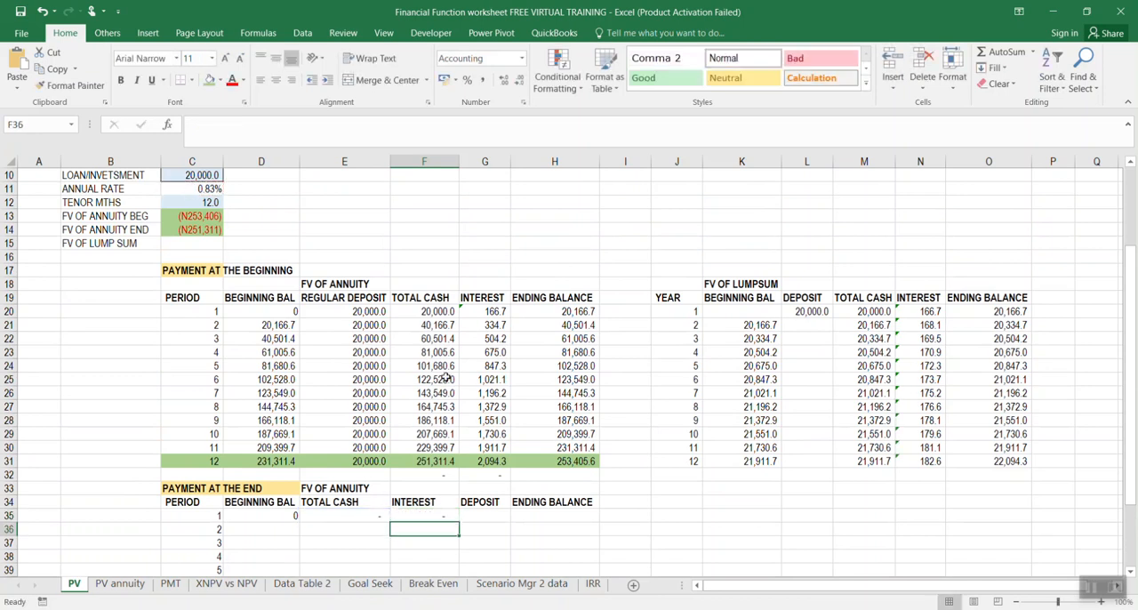
Change the G34 header to DEPOSIT AT END and widen column G to fit it
left_click(476, 511)
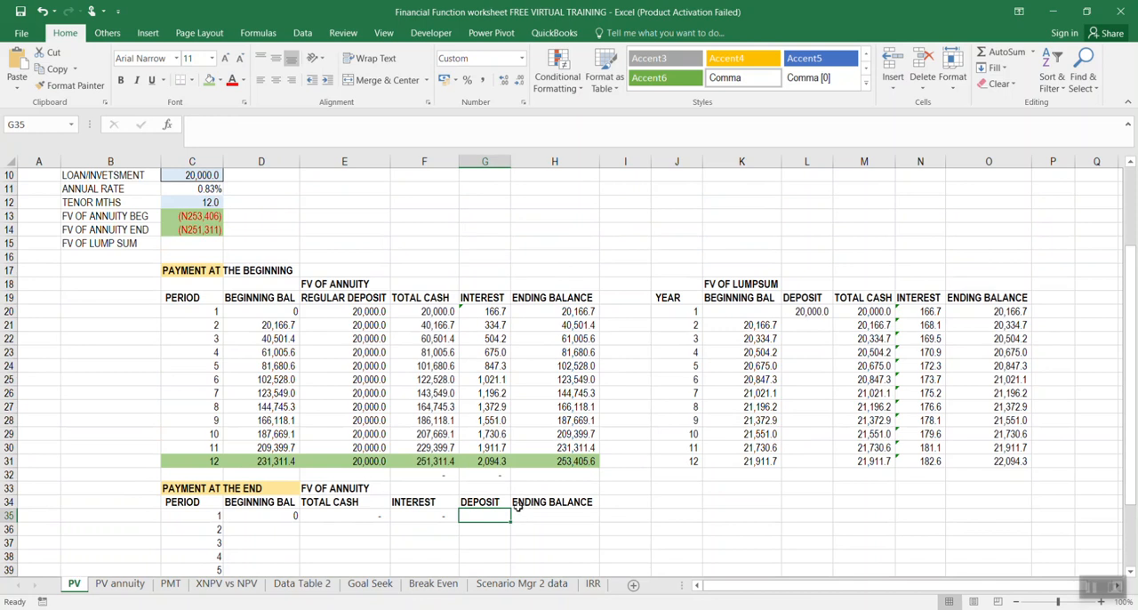
left_click(478, 502)
left_click(261, 130)
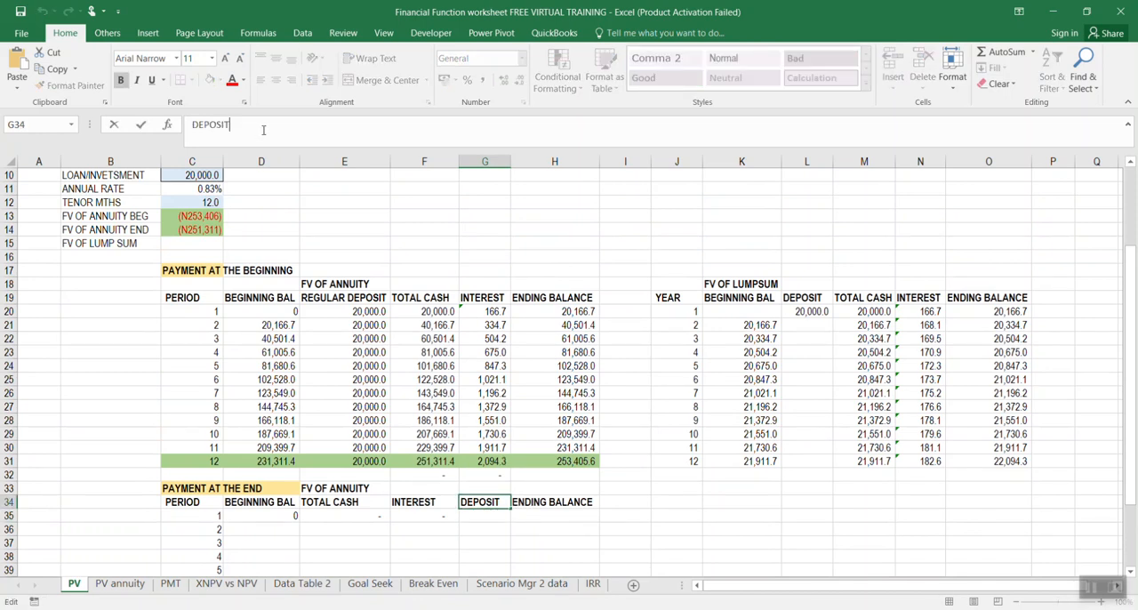
type("AT END")
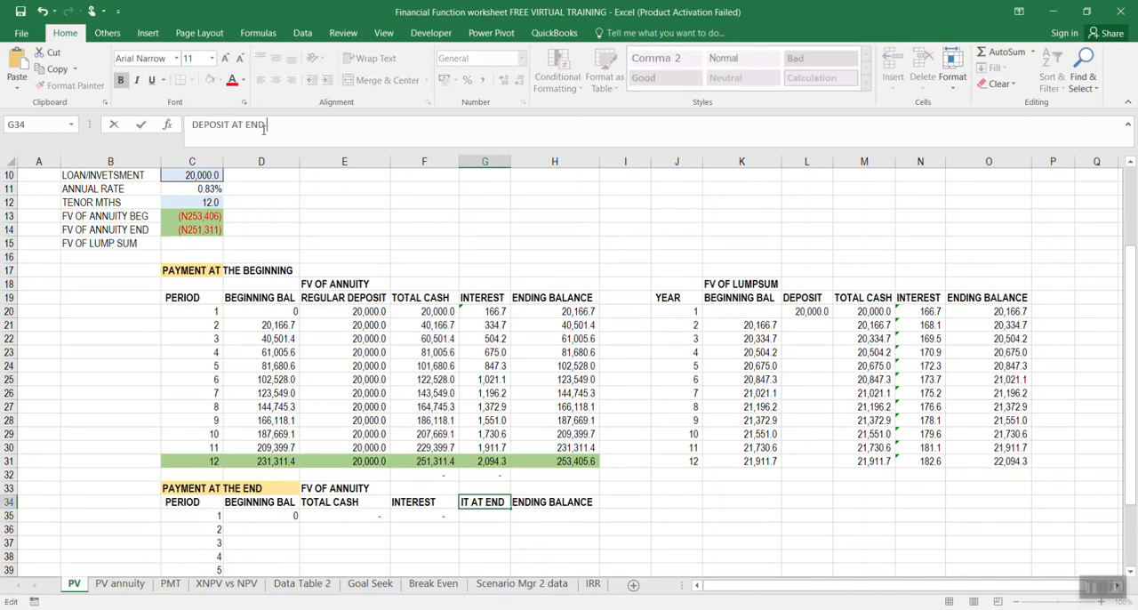
key("Return")
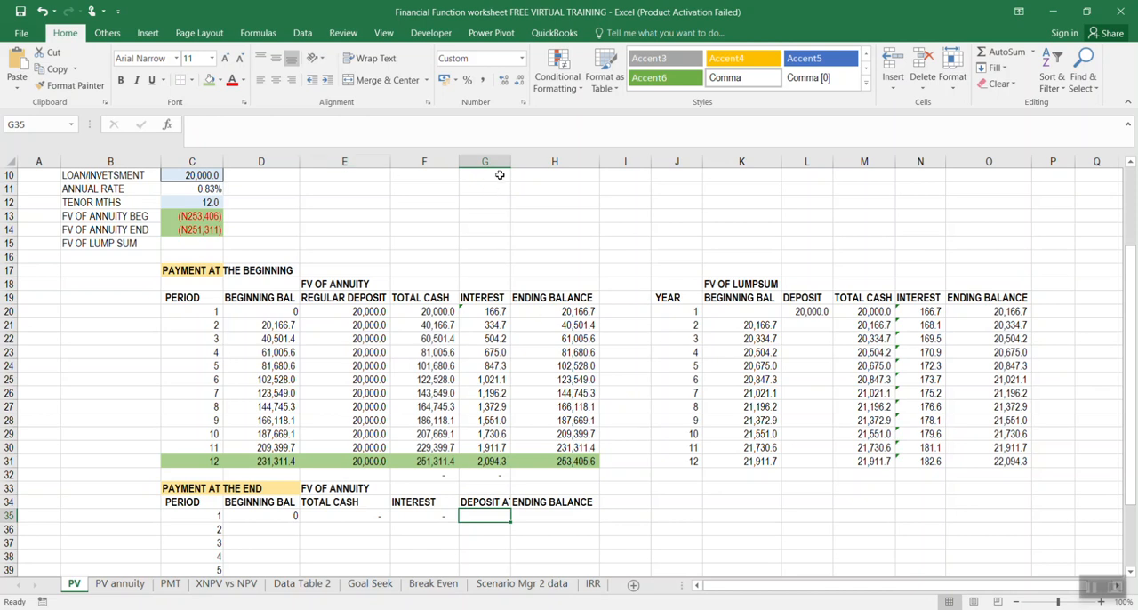
double_click(509, 163)
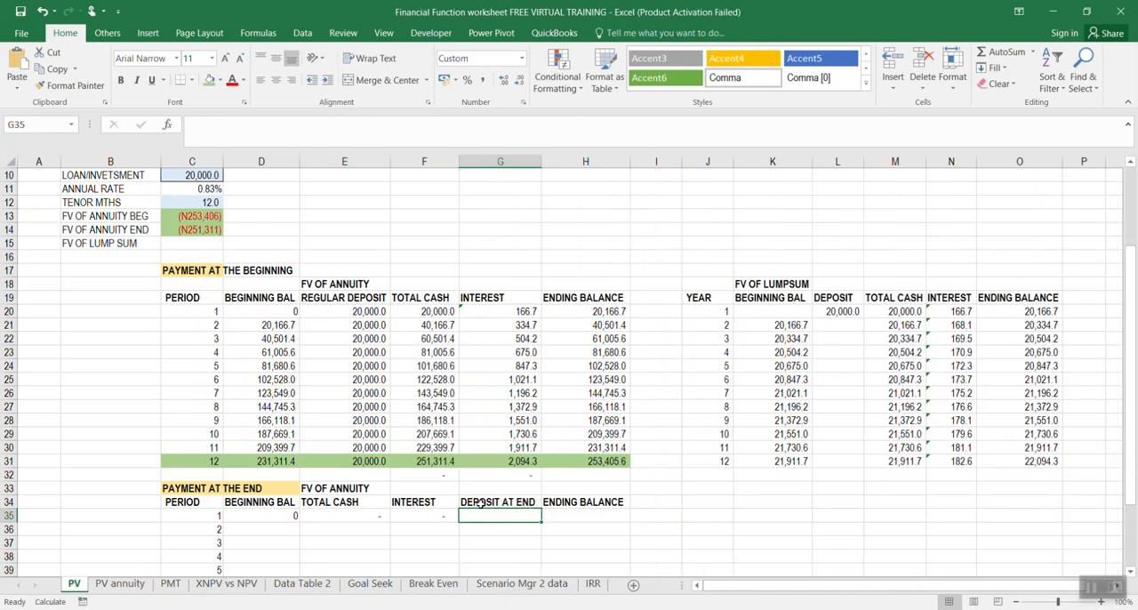
Link the period 1 deposit in G35 to the loan/investment amount in C10
type("=")
scroll(481, 444, "up", 2)
left_click(191, 257)
key("Return")
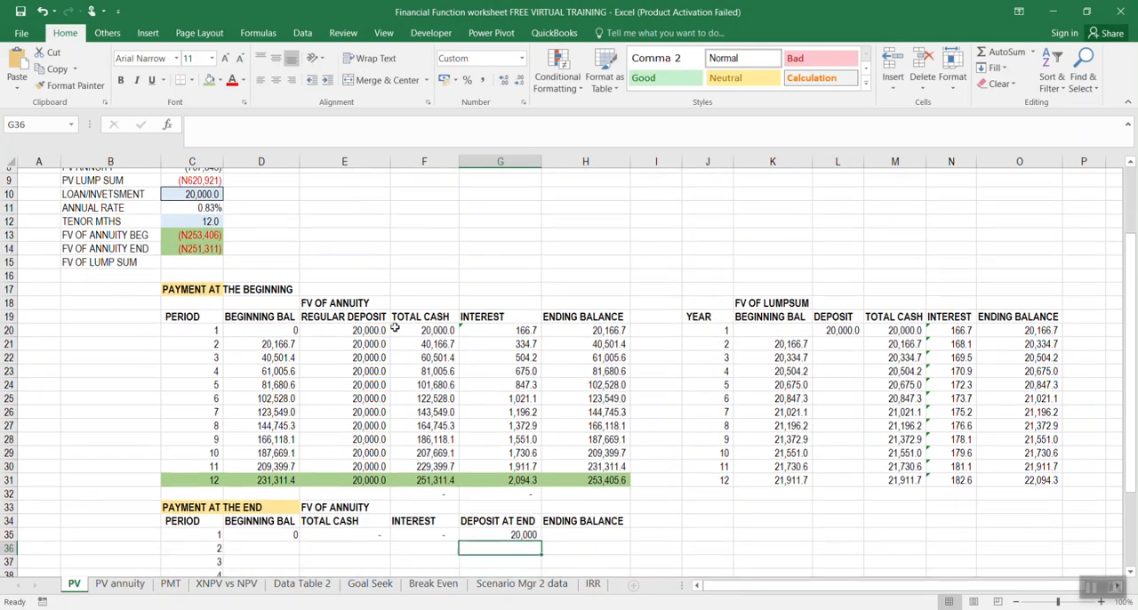
Try setting the period 1 ending balance in H35 to the deposit alone with =G35
scroll(522, 517, "down", 2)
left_click(558, 475)
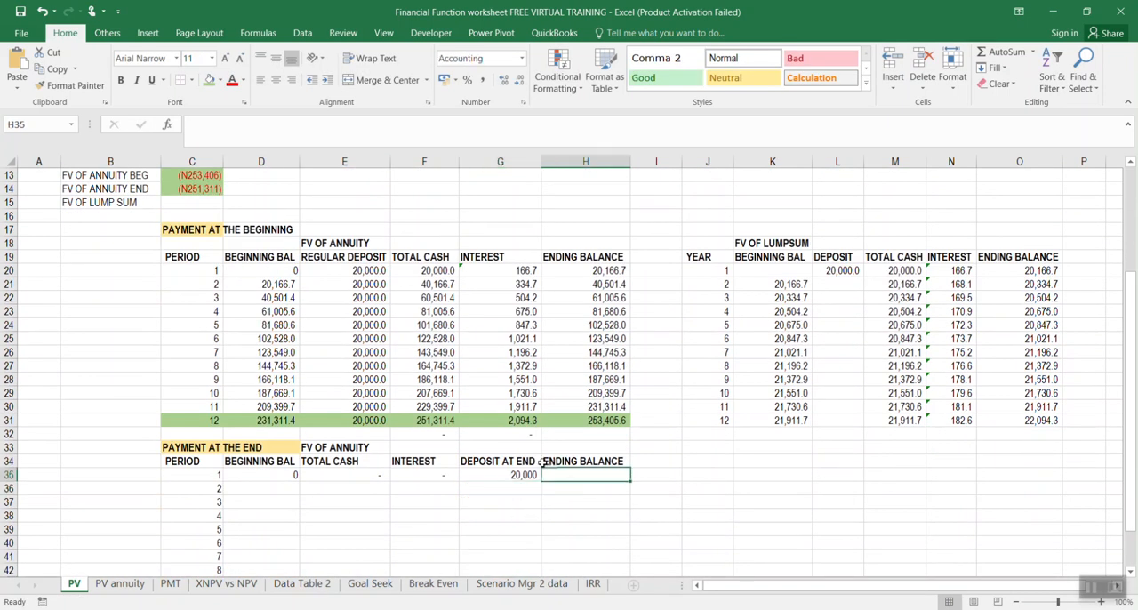
type("=")
left_click(524, 475)
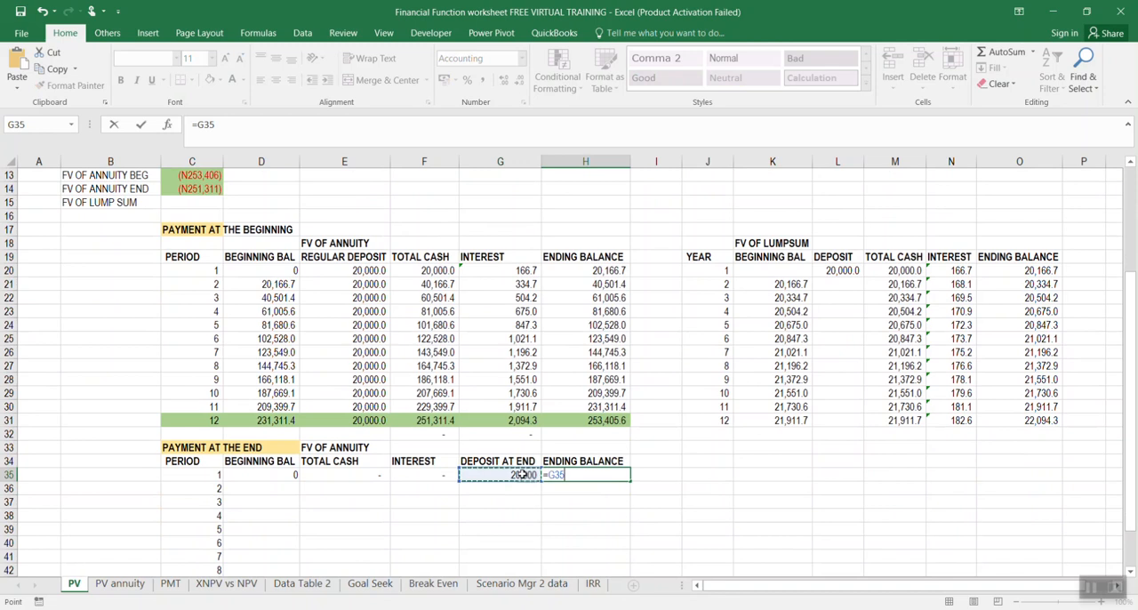
key("Return")
left_click(564, 463)
Calculate the period 1 ending balance in H35 as deposit plus interest plus total cash with =G35+F35+E35
left_click(586, 476)
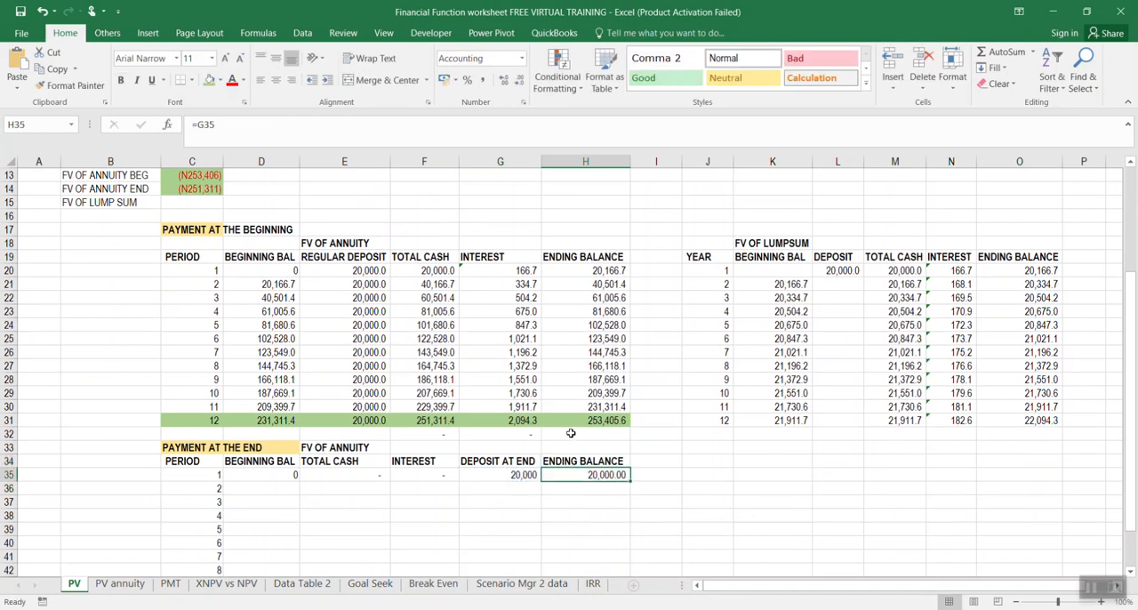
type("=")
left_click(493, 468)
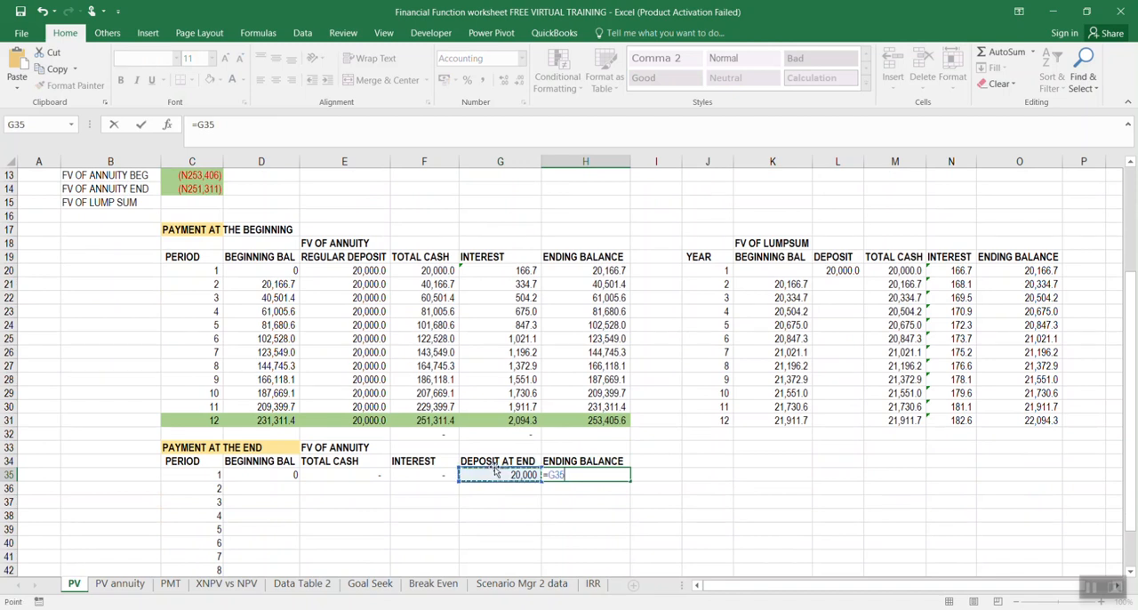
type("+")
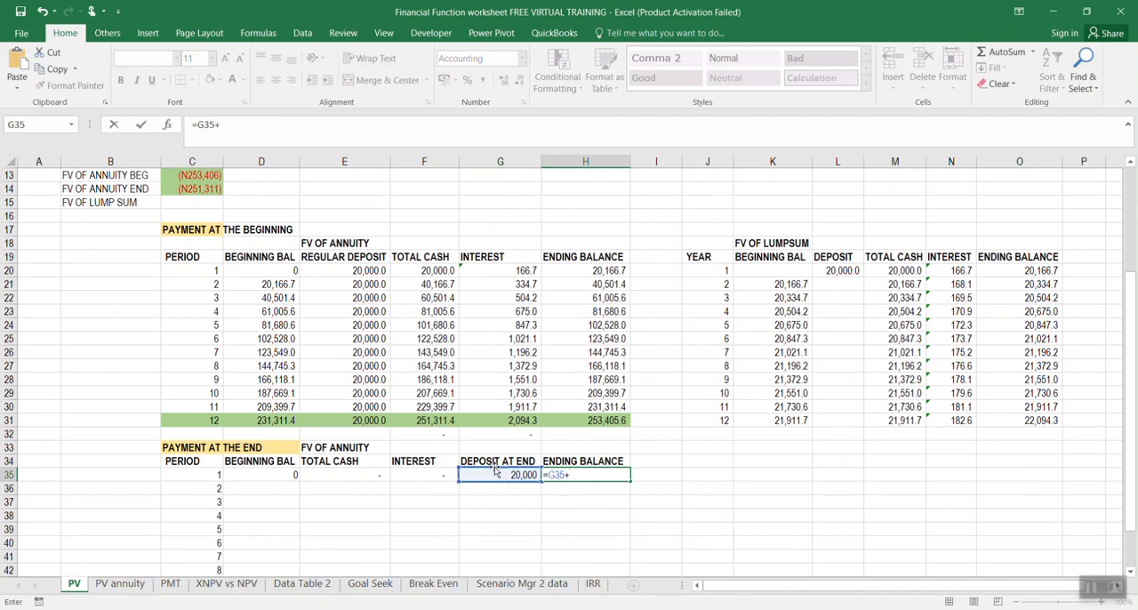
left_click(416, 473)
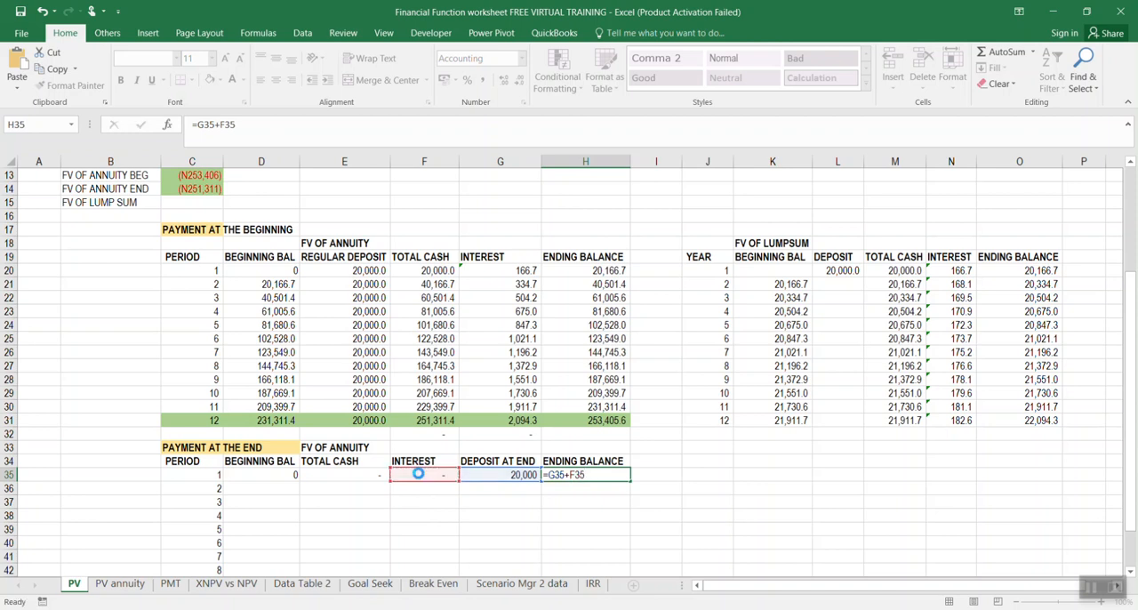
key("Return")
left_click(498, 474)
left_click(546, 476)
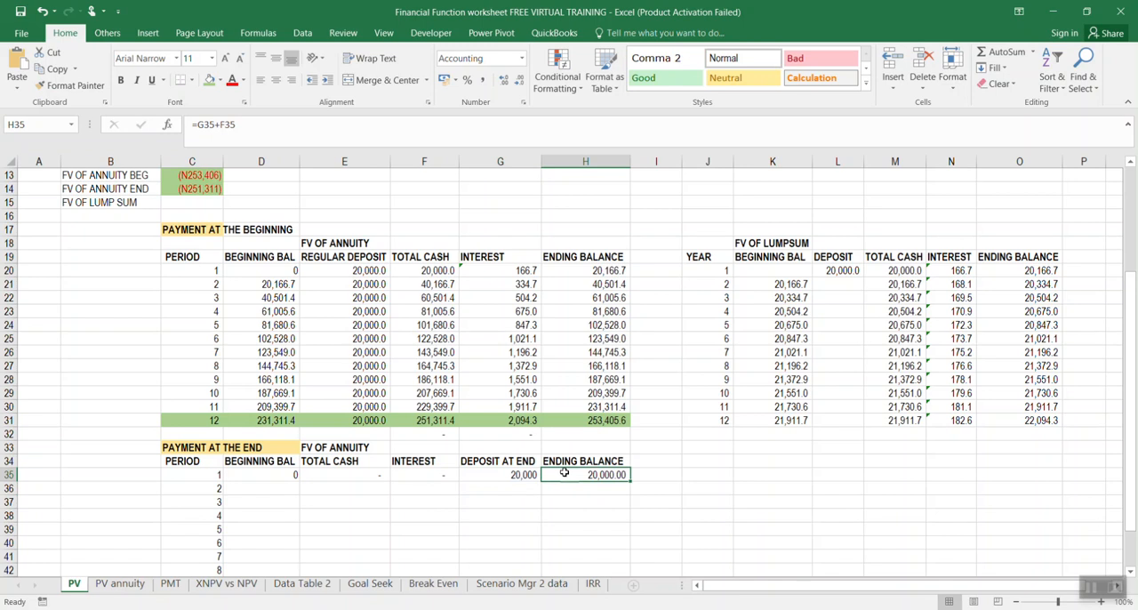
left_click(287, 133)
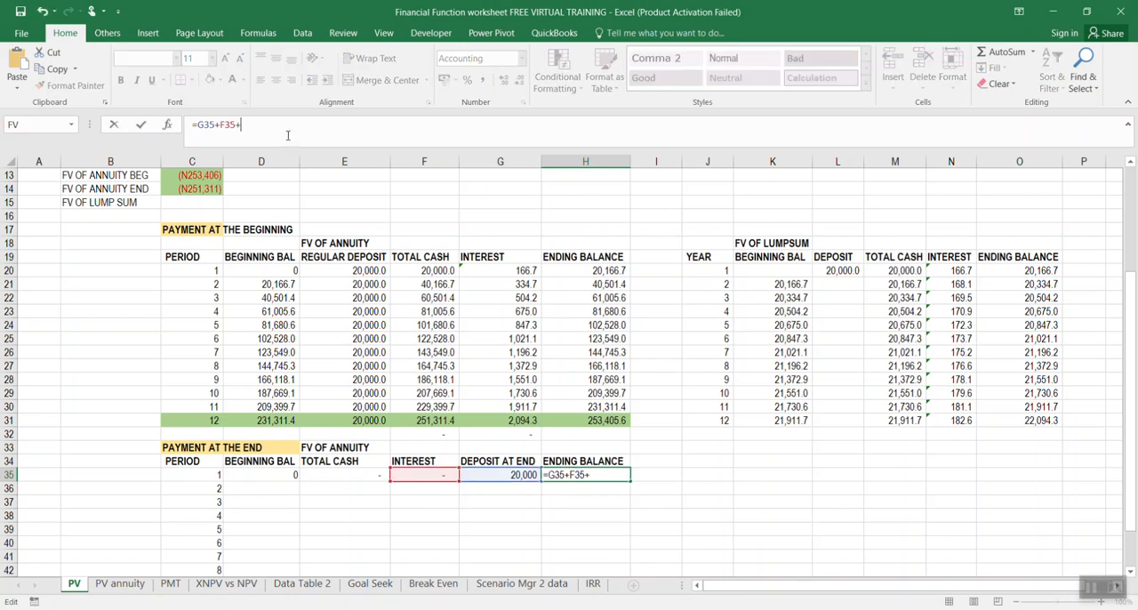
left_click(332, 474)
key("Return")
Link the period 2 beginning balance in D36 to the period 1 ending balance with =H35
scroll(630, 405, "down", 3)
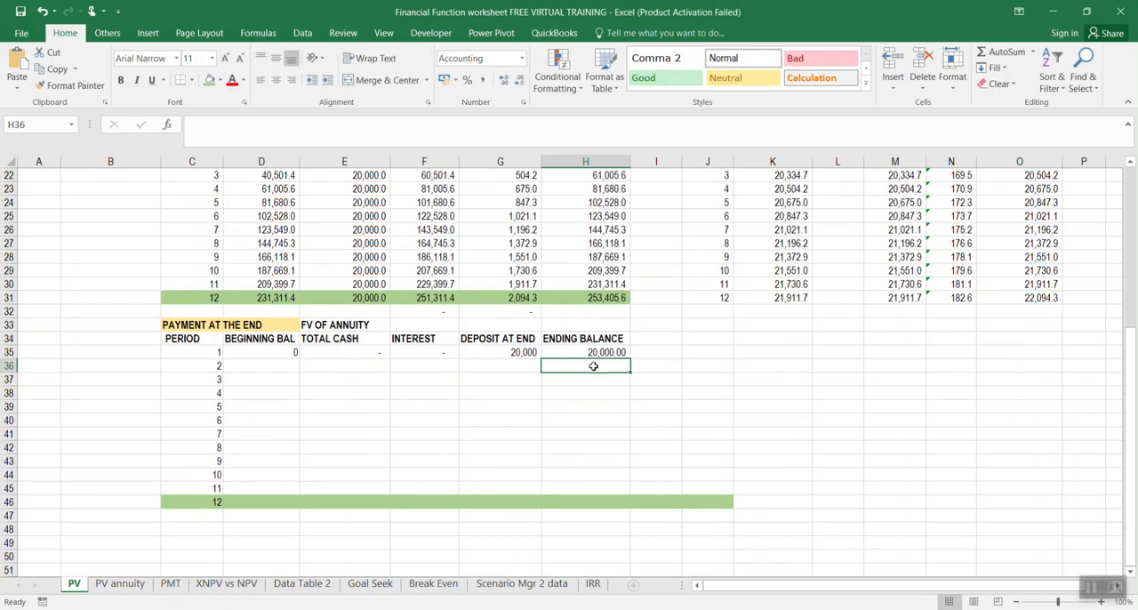
left_click(253, 364)
type("=")
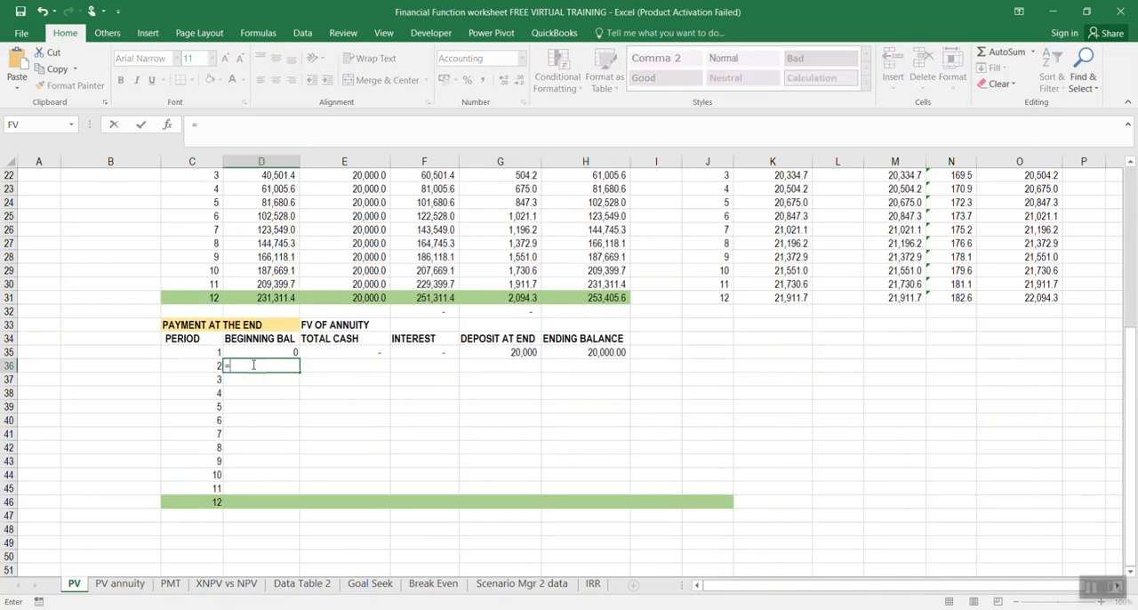
left_click(589, 351)
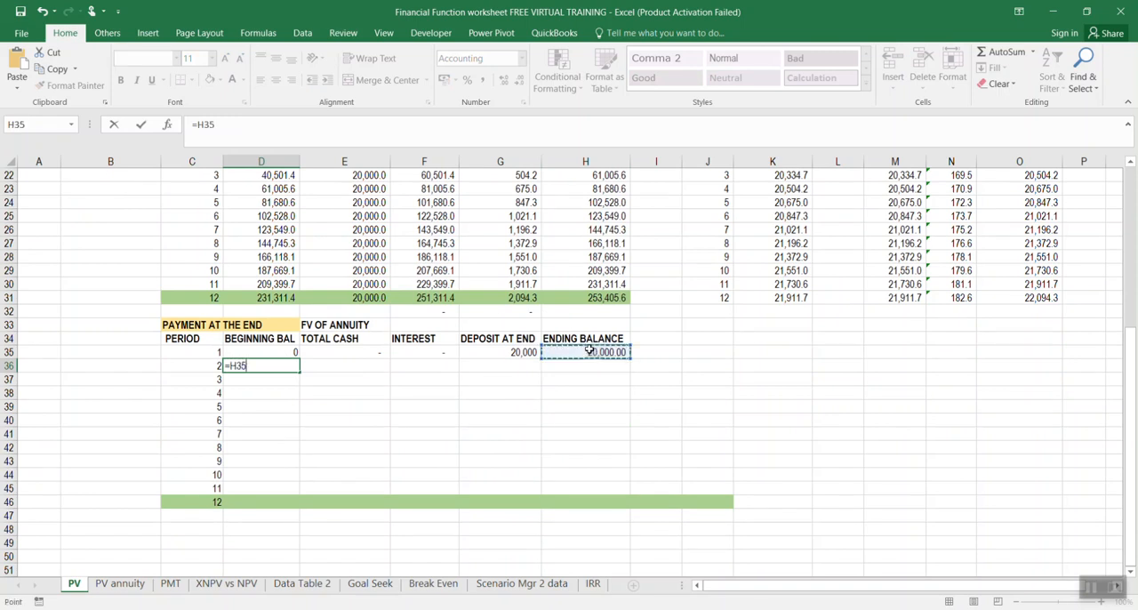
key("Return")
left_click(287, 365)
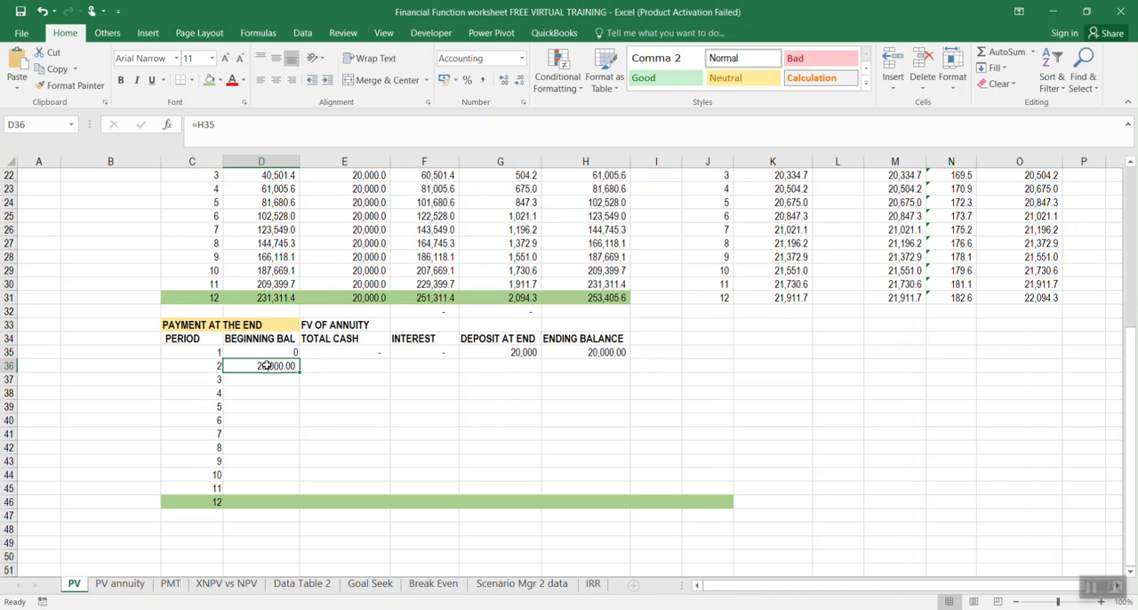
left_click(600, 349)
Fill the total cash formula from E35 down through period 12 in E46
left_click(329, 362)
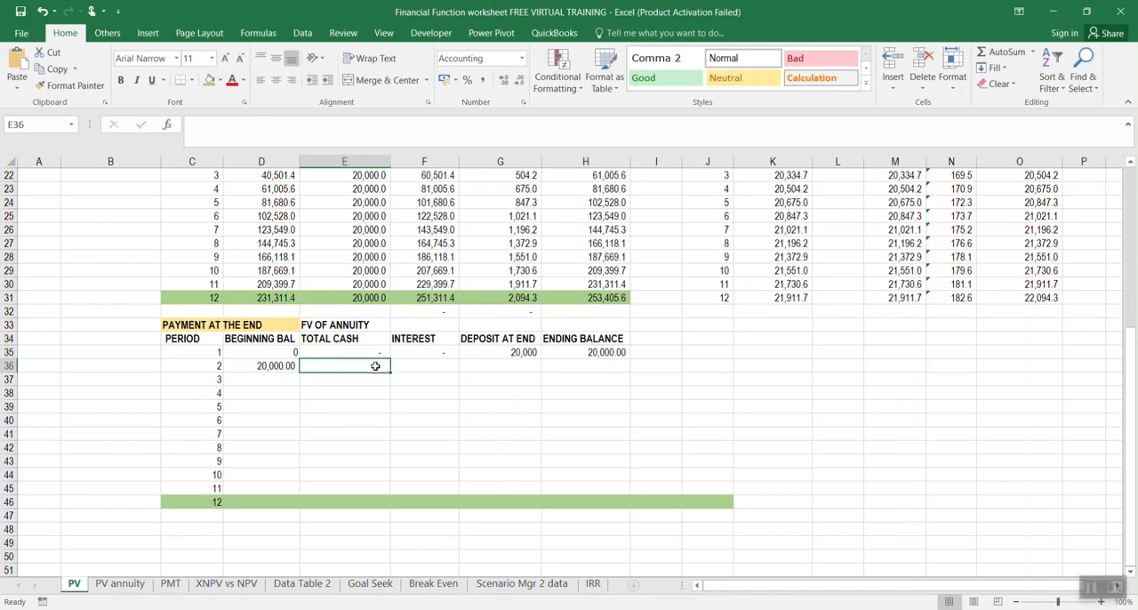
left_click(372, 350)
left_click_drag(389, 356, 385, 503)
Calculate the period 2 interest in F36 from the fixed rate and total cash with =$C$11*E36
left_click(439, 354)
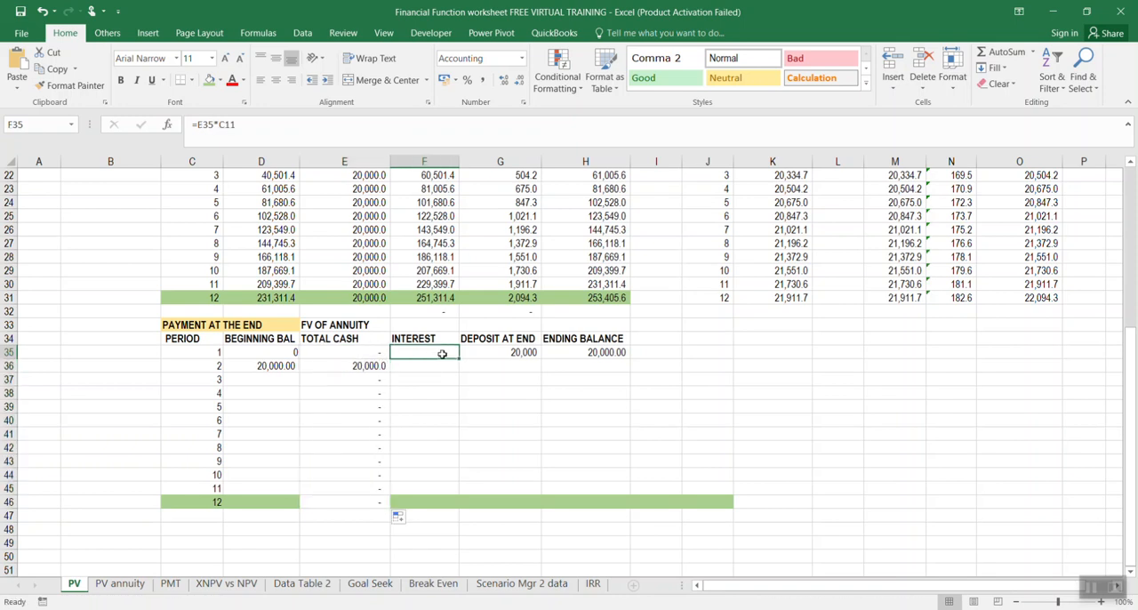
left_click(438, 364)
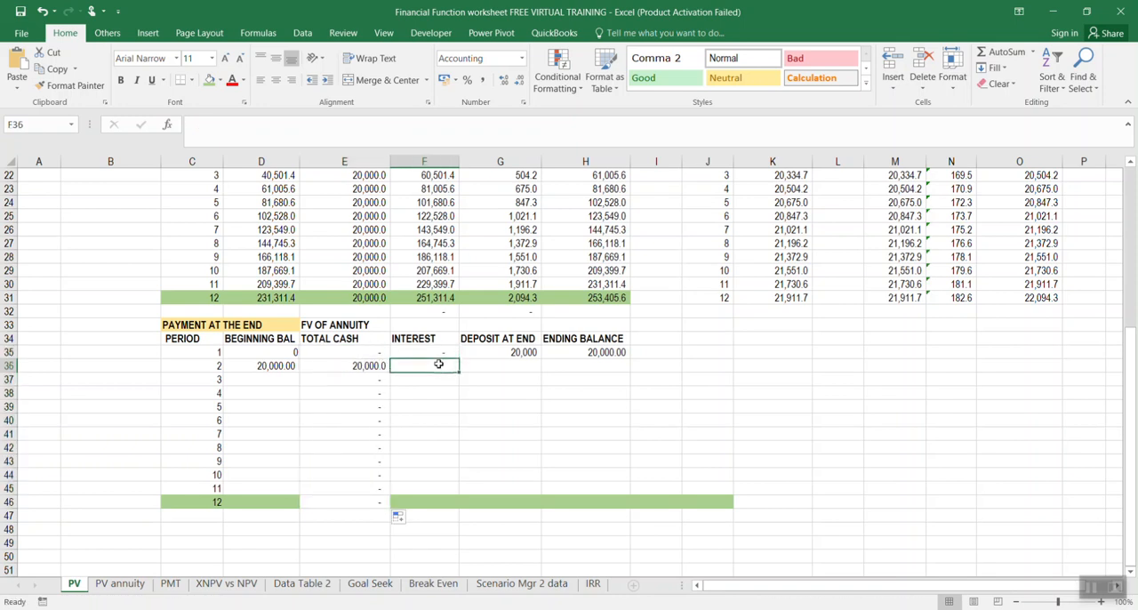
type("=")
scroll(394, 460, "up", 5)
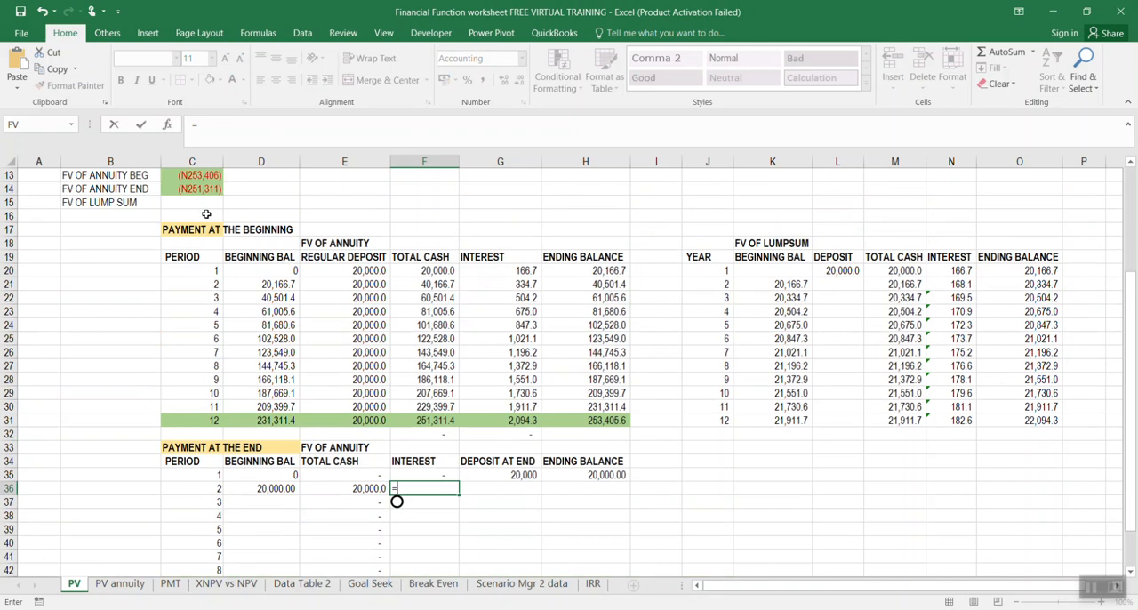
left_click(206, 229)
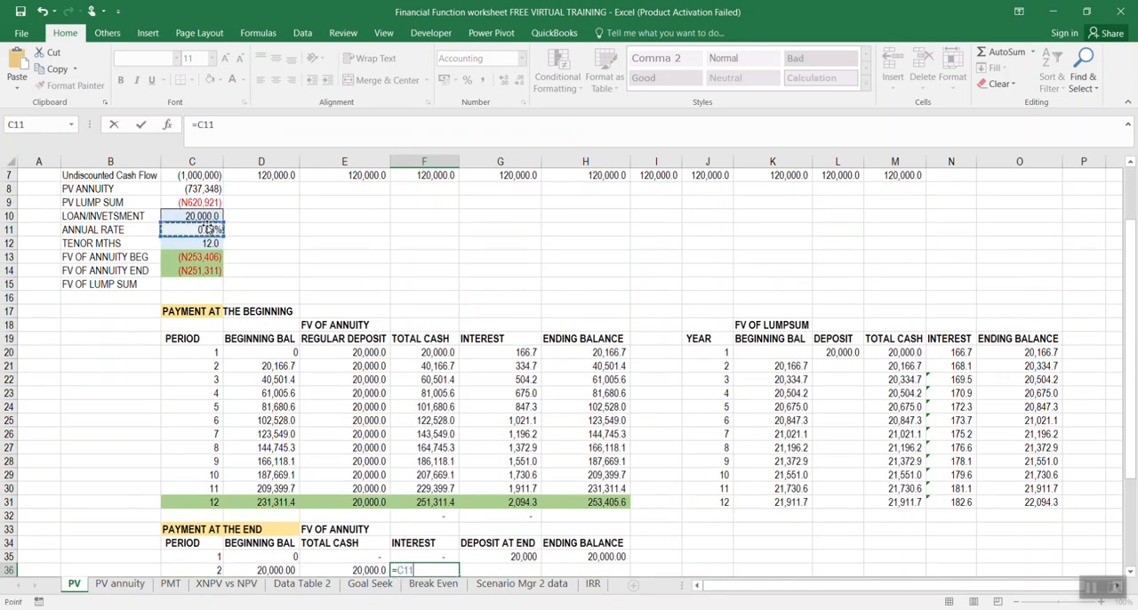
left_click(218, 123)
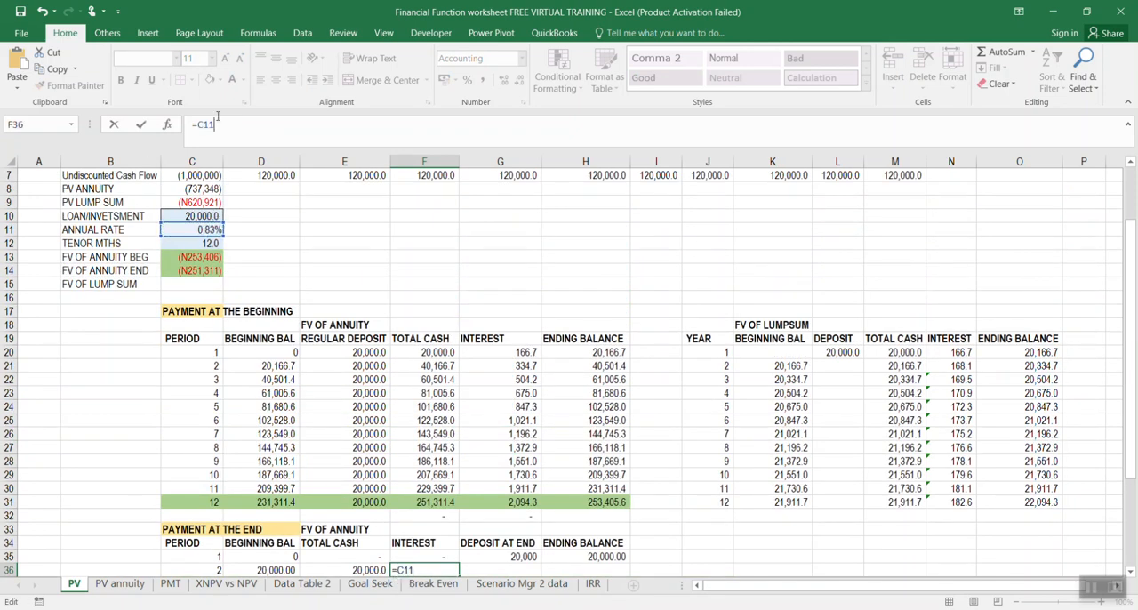
key("F4")
type("*")
scroll(356, 340, "down", 1)
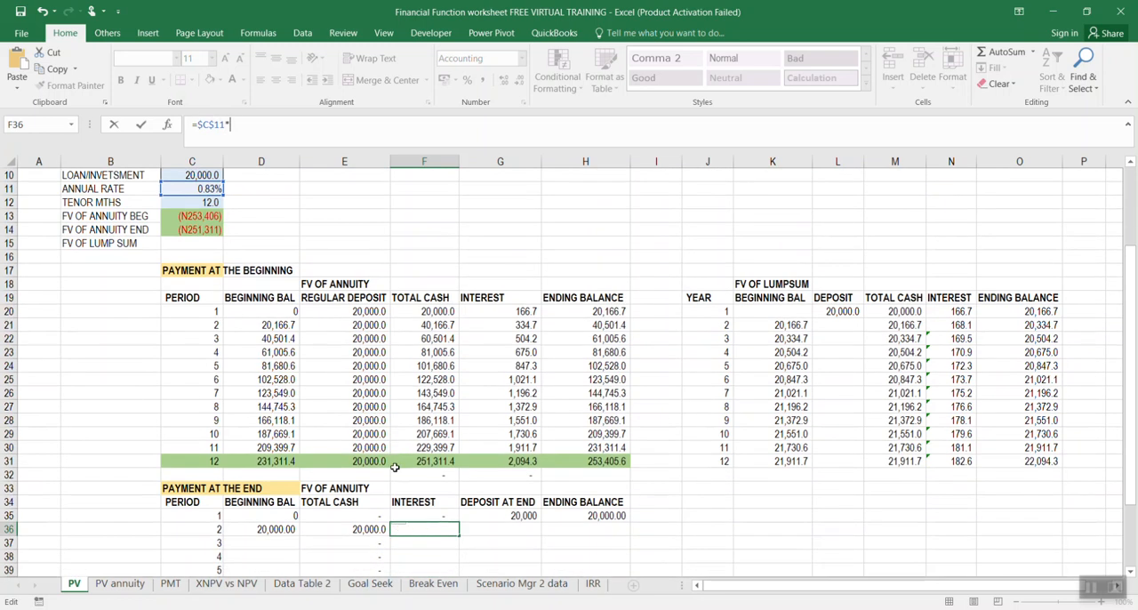
left_click(368, 529)
key("Return")
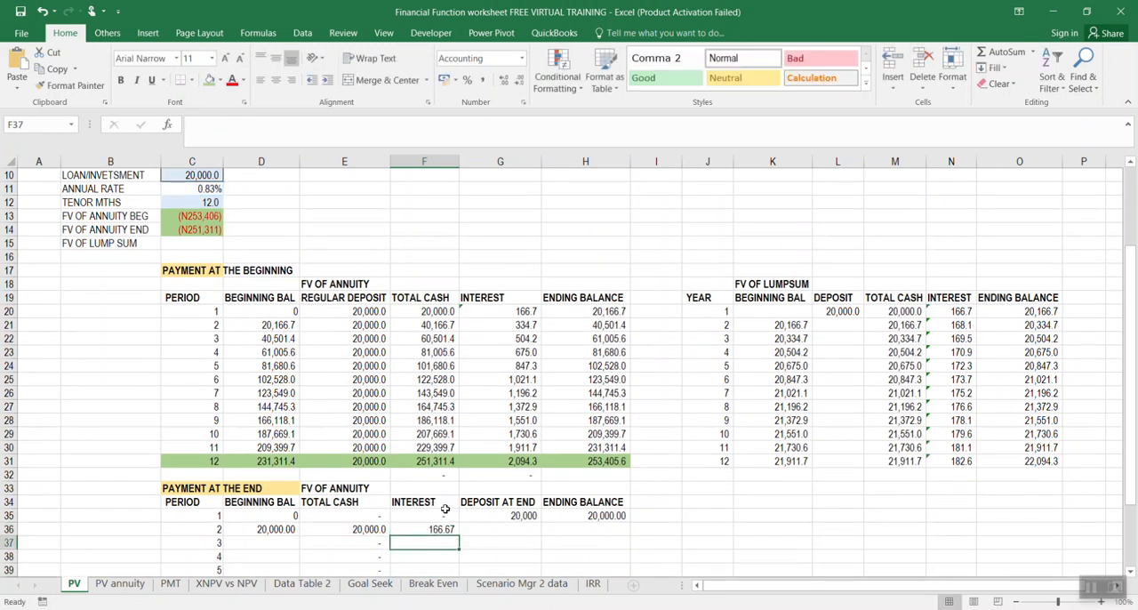
Link the period 2 deposit in G36 to the deposit above with =G35 and fill it down to G46
scroll(529, 474, "down", 1)
left_click(511, 488)
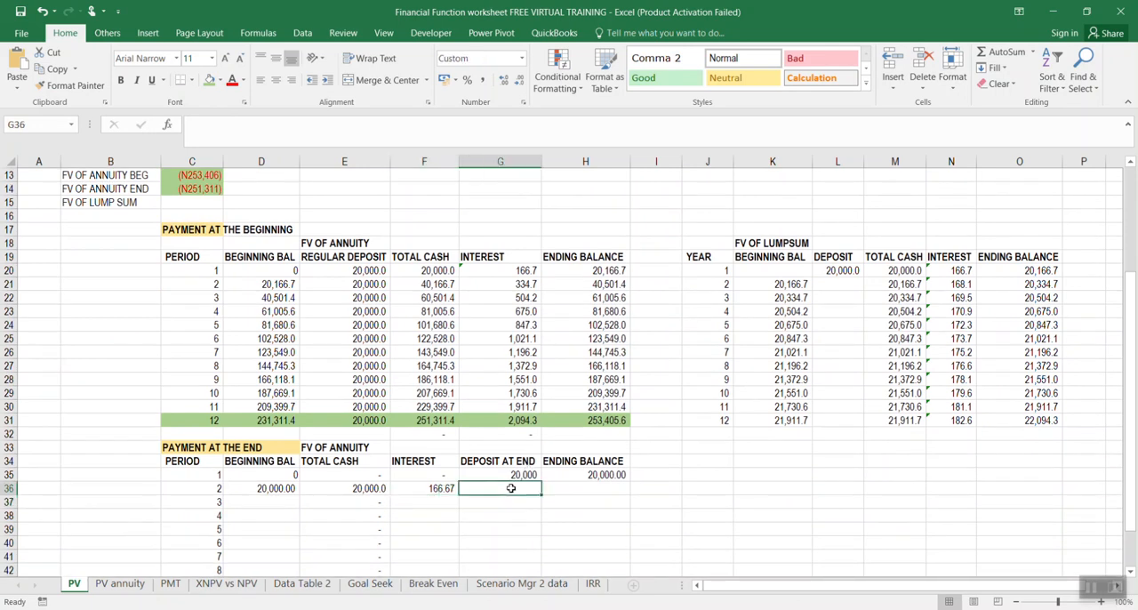
type("=")
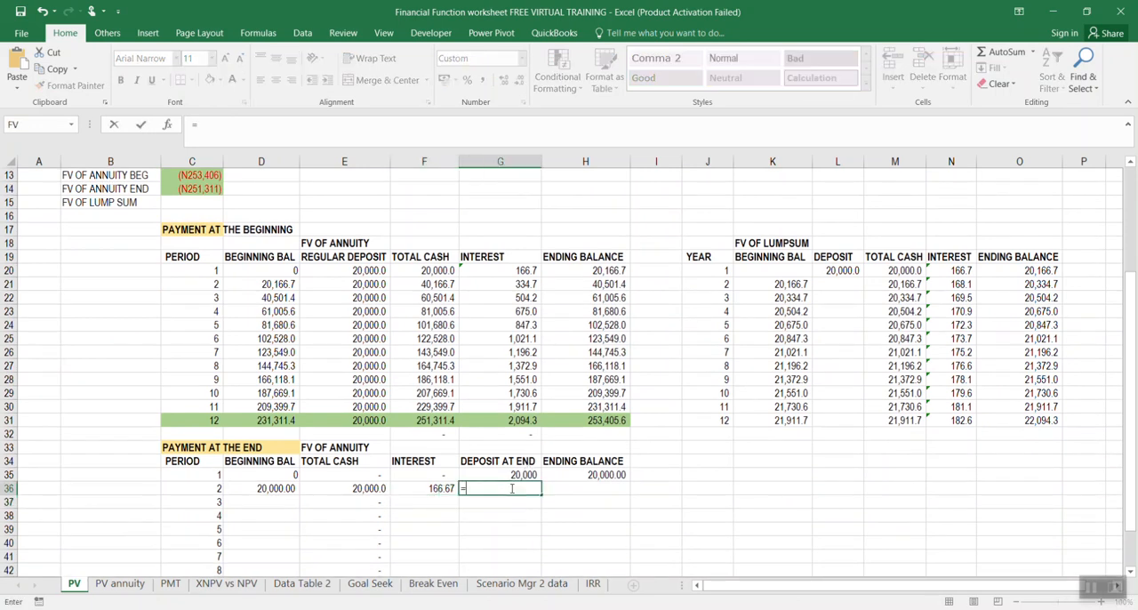
left_click(495, 474)
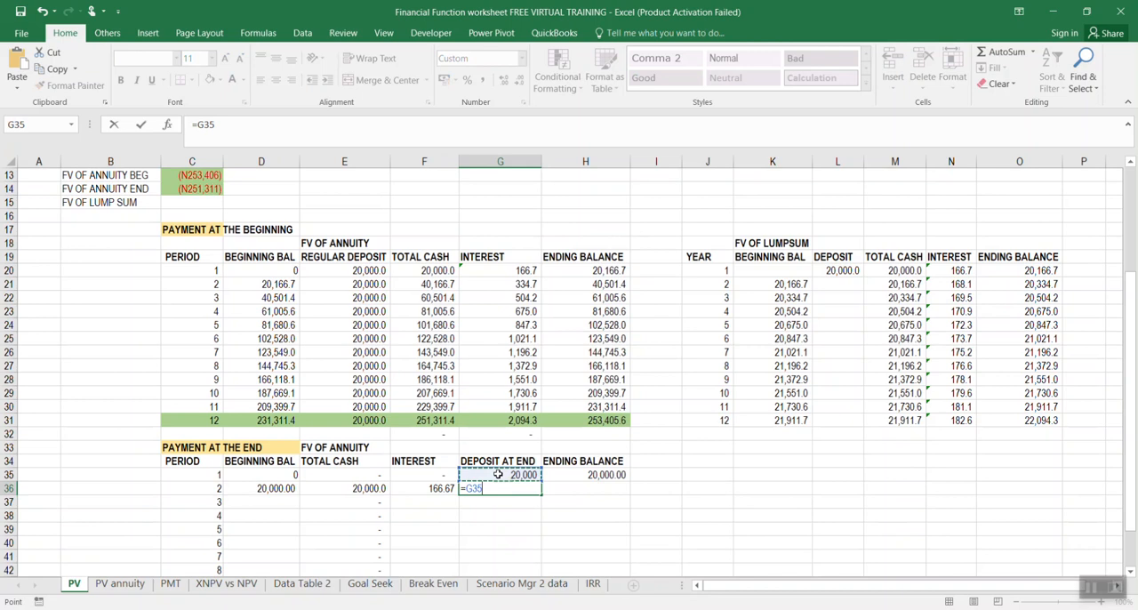
key("Return")
scroll(590, 452, "down", 2)
left_click(527, 407)
left_click_drag(539, 415, 539, 544)
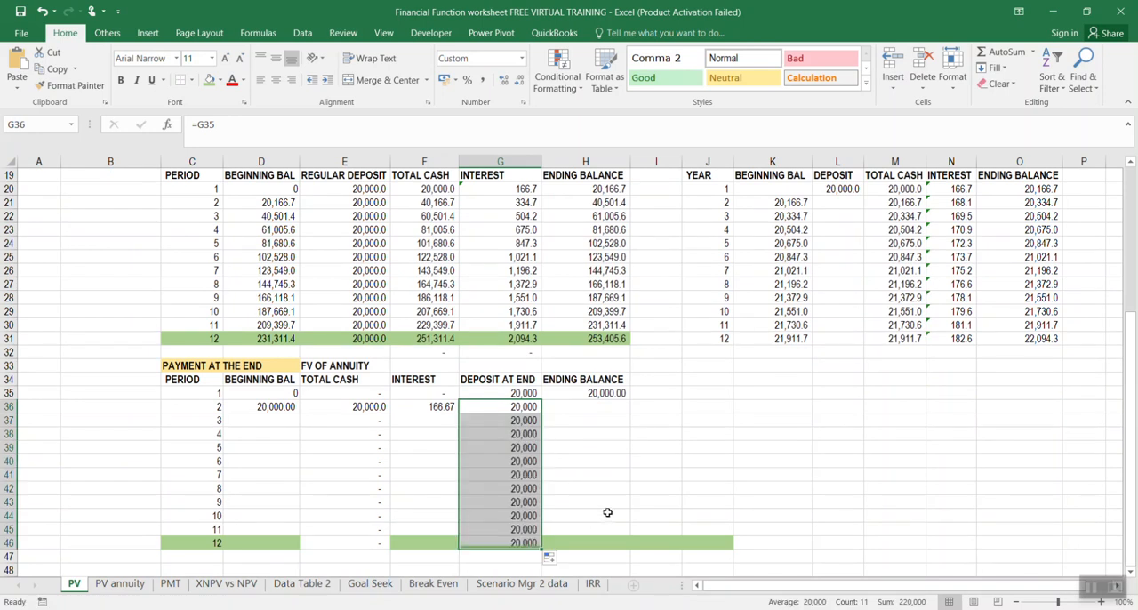
Fill the ending balance formula from H35 down to H46, and check the period 2 ending balance, interest and total cash formulas
left_click(605, 406)
left_click(605, 393)
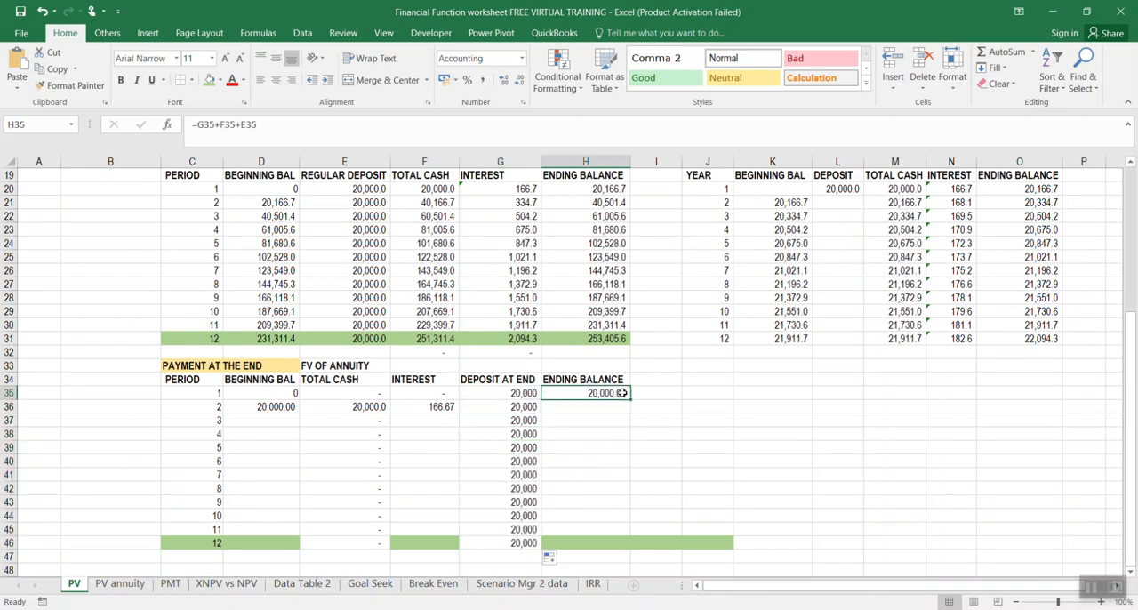
left_click_drag(630, 399, 633, 546)
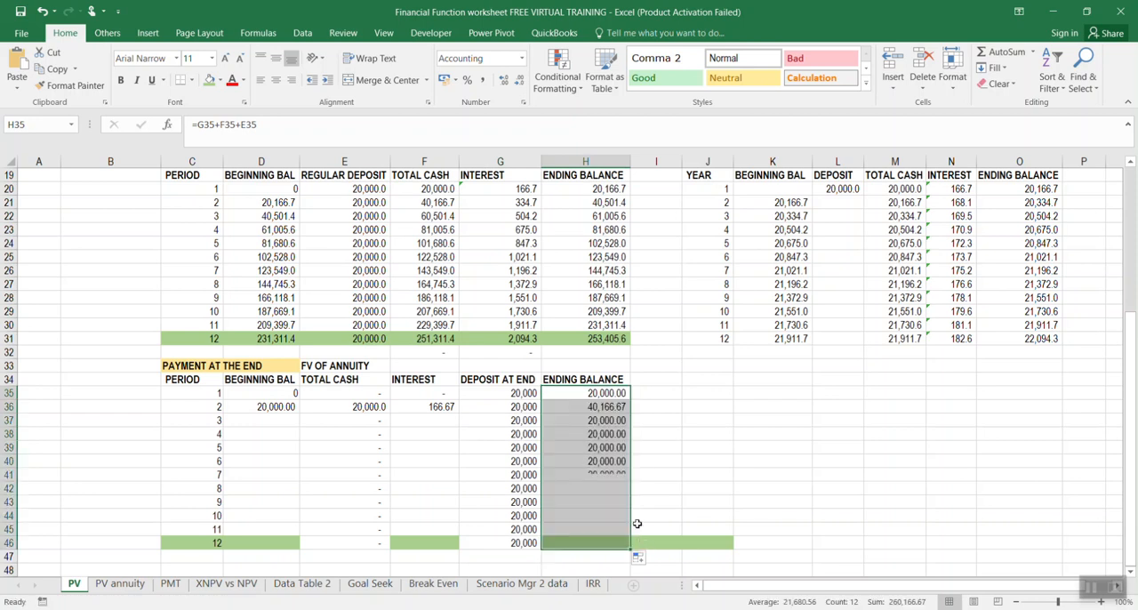
left_click(604, 408)
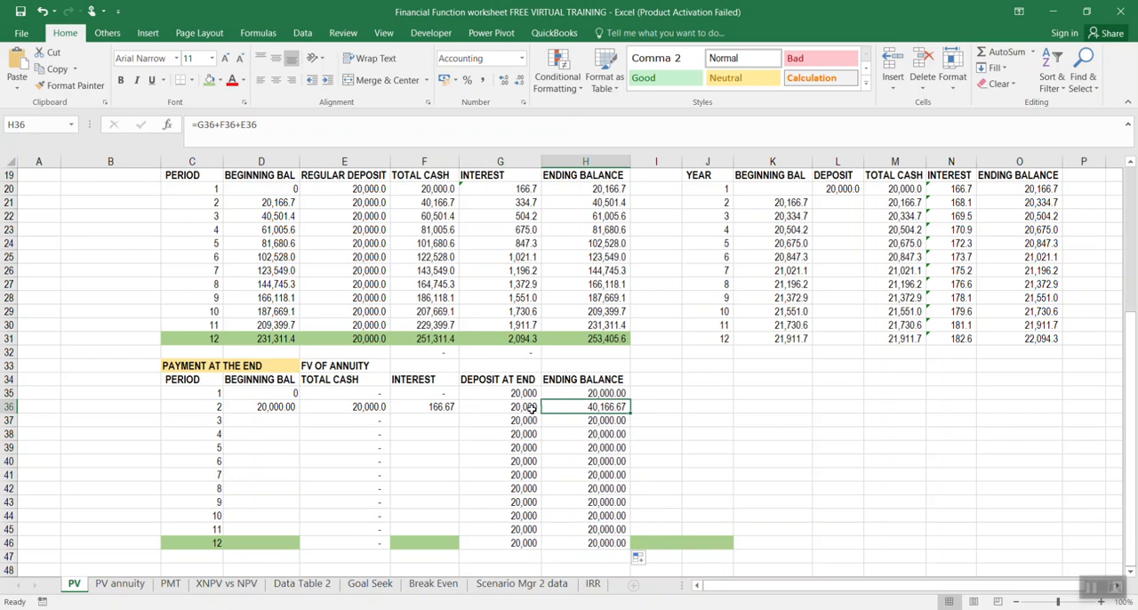
left_click(445, 406)
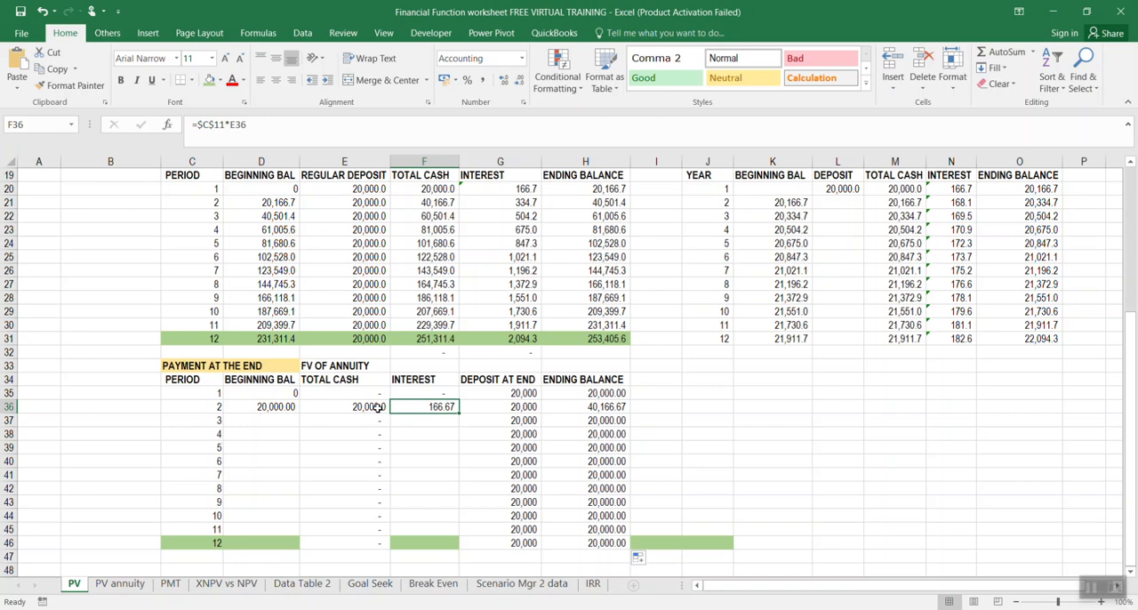
left_click(368, 406)
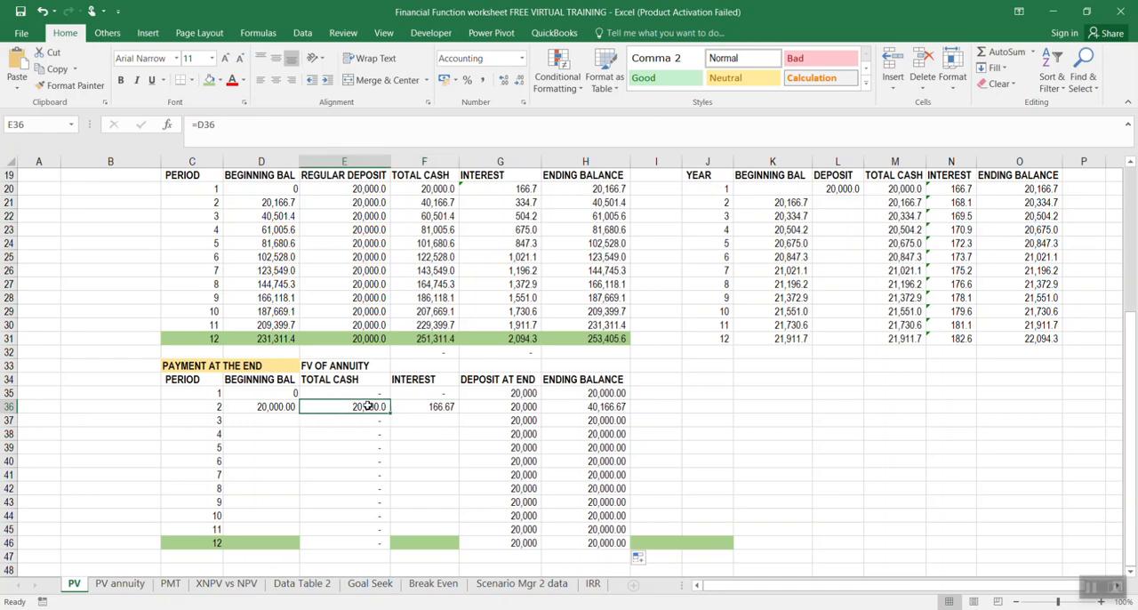
Link the period 3 beginning balance in D37 to the previous ending balance with =H36 and fill it down to D46
left_click(280, 419)
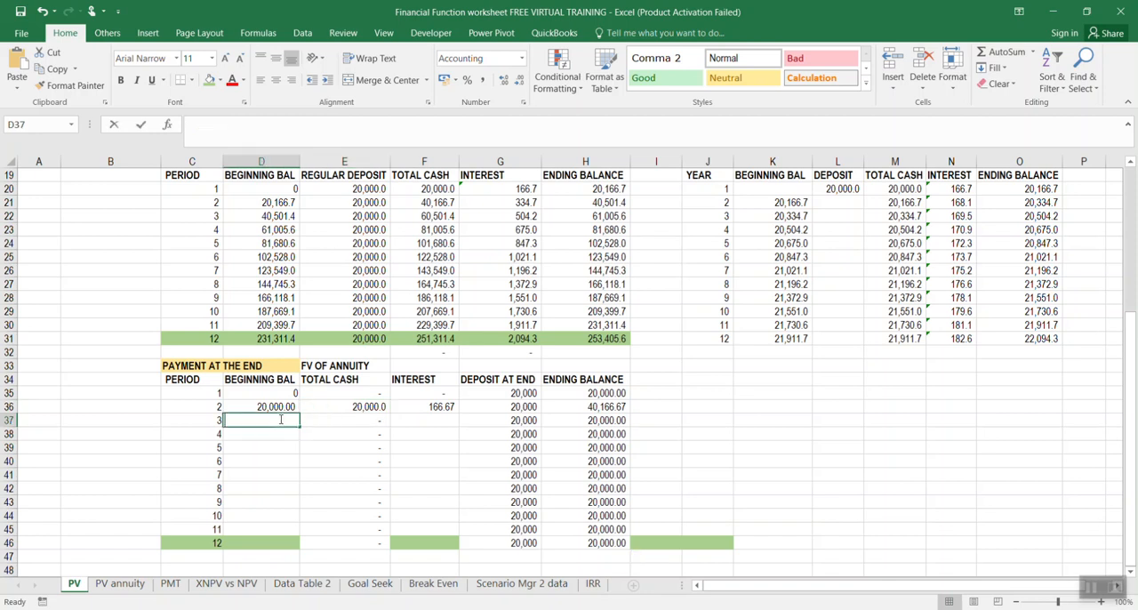
type("=")
left_click(591, 407)
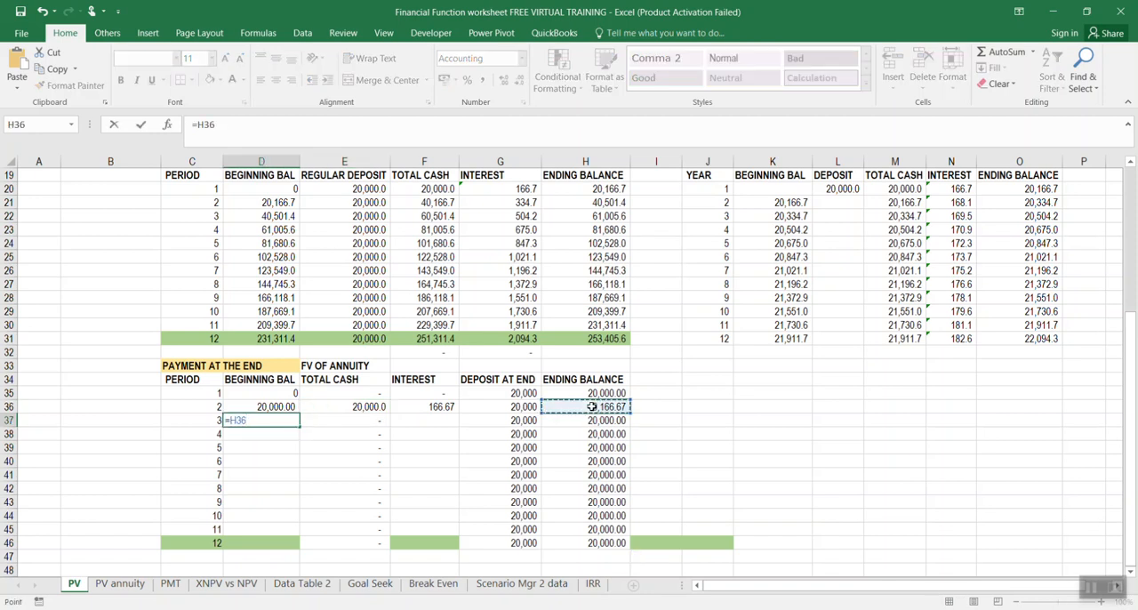
key("Return")
left_click_drag(300, 426, 299, 544)
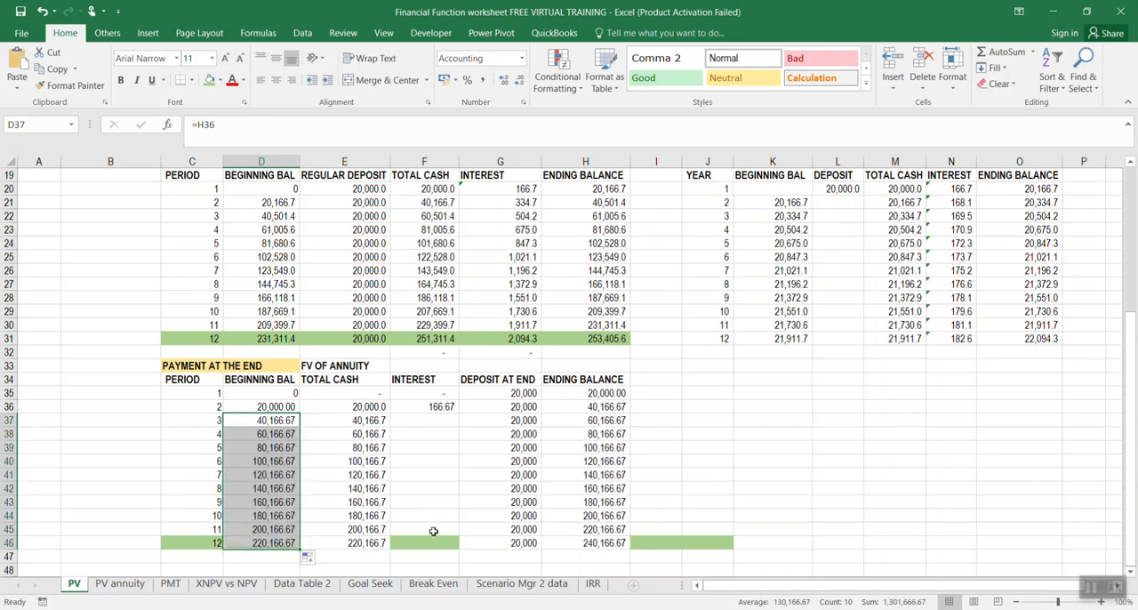
Fill the interest formula from F36 down through period 12 in F46
left_click(449, 408)
left_click_drag(457, 413, 453, 547)
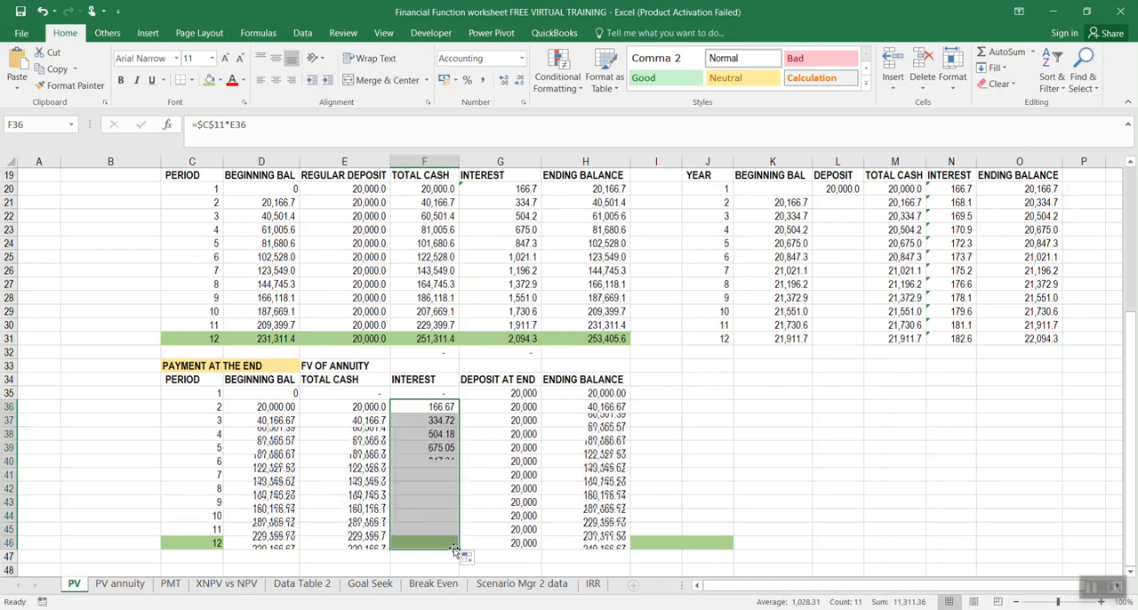
left_click(742, 436)
Shade the period 12 row of the payment-at-the-end schedule, C46:H46, with the green fill colour
scroll(580, 444, "down", 3)
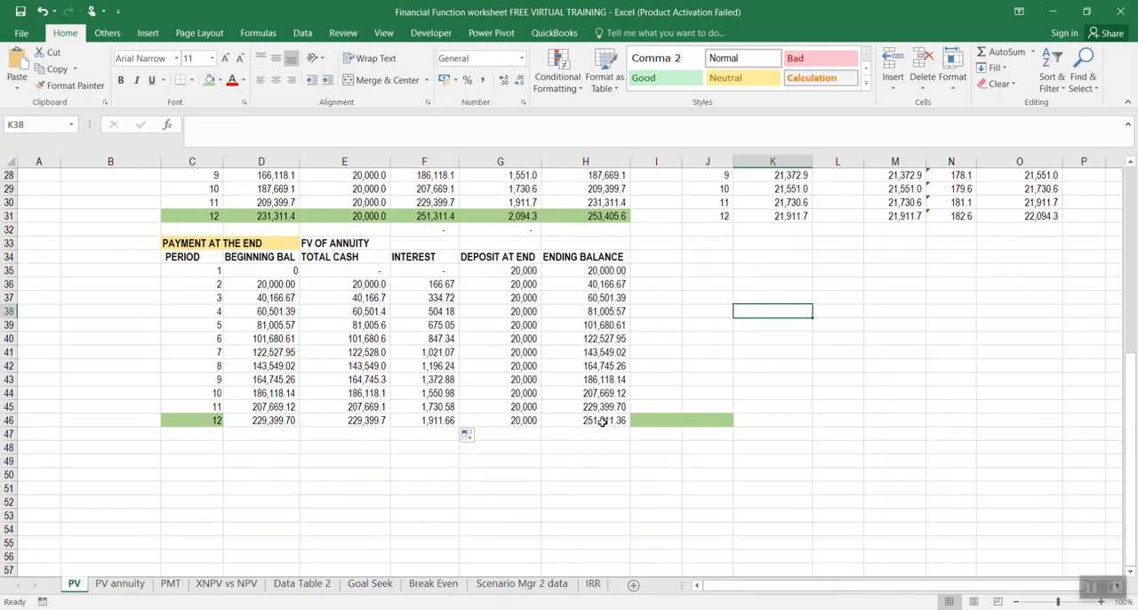
left_click(600, 420)
left_click_drag(206, 420, 591, 420)
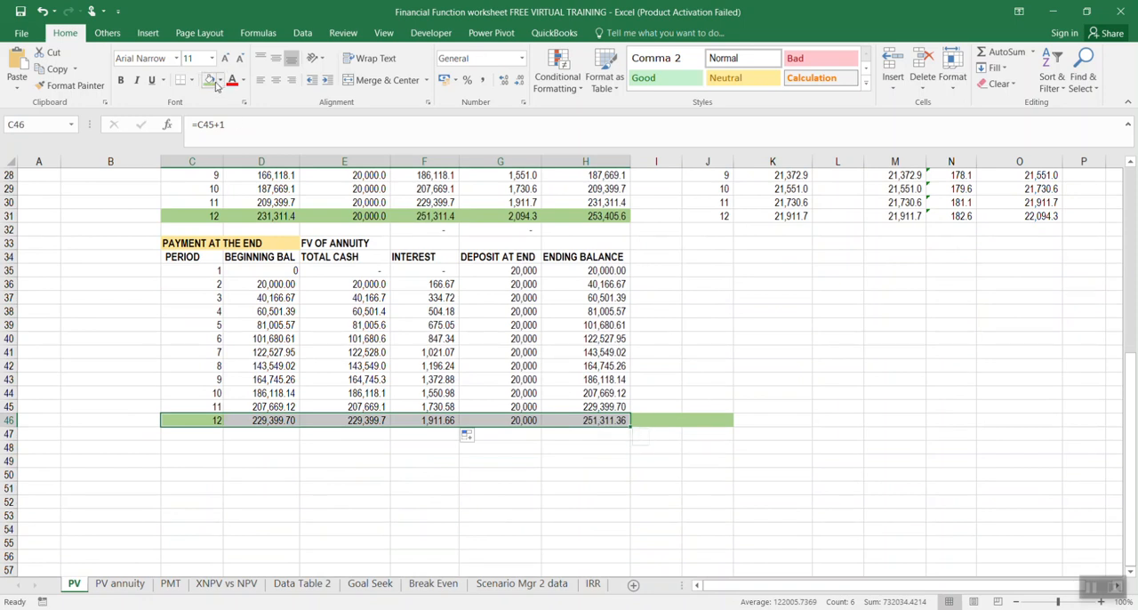
left_click(680, 379)
Compare the end-of-period annuity FV formula result in C14 with the period 12 ending balance in H46
scroll(534, 351, "up", 4)
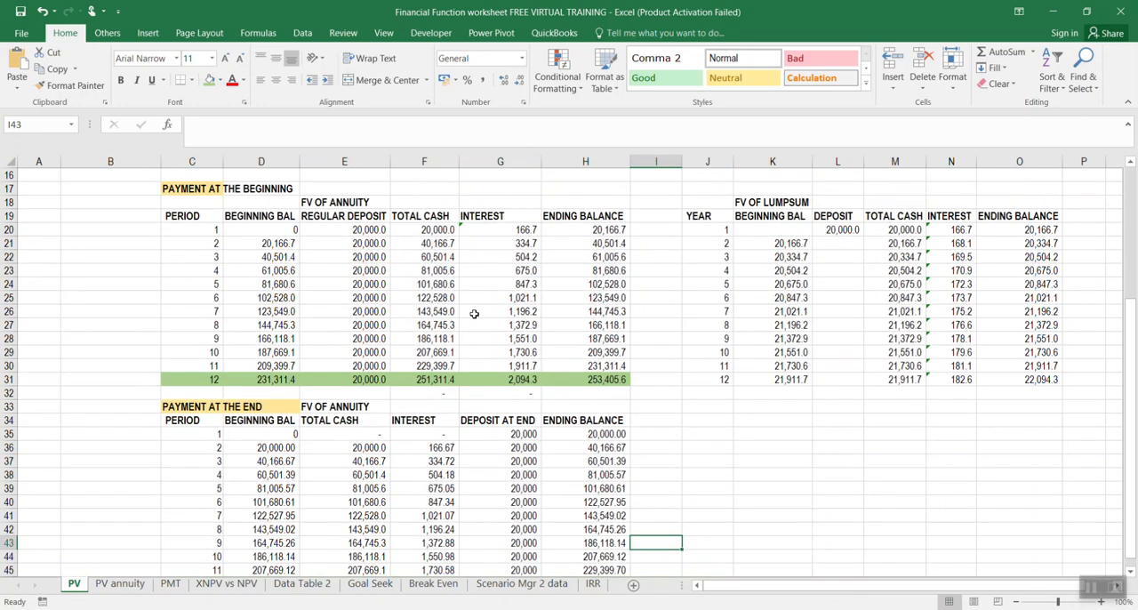
scroll(282, 249, "up", 3)
left_click(206, 269)
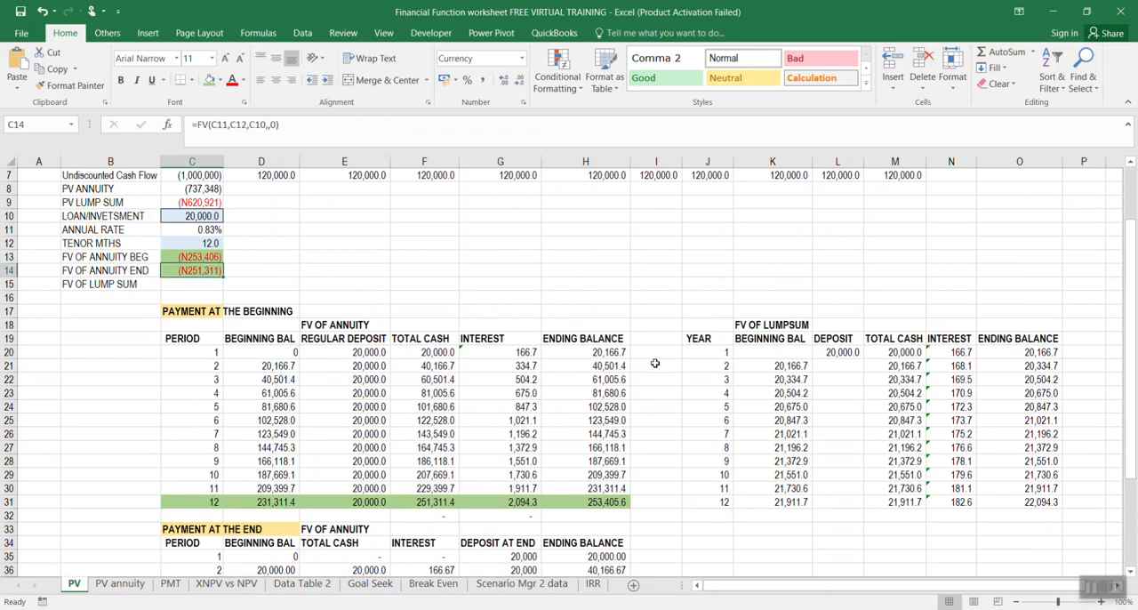
scroll(498, 318, "down", 3)
scroll(551, 400, "up", 3)
scroll(605, 472, "down", 4)
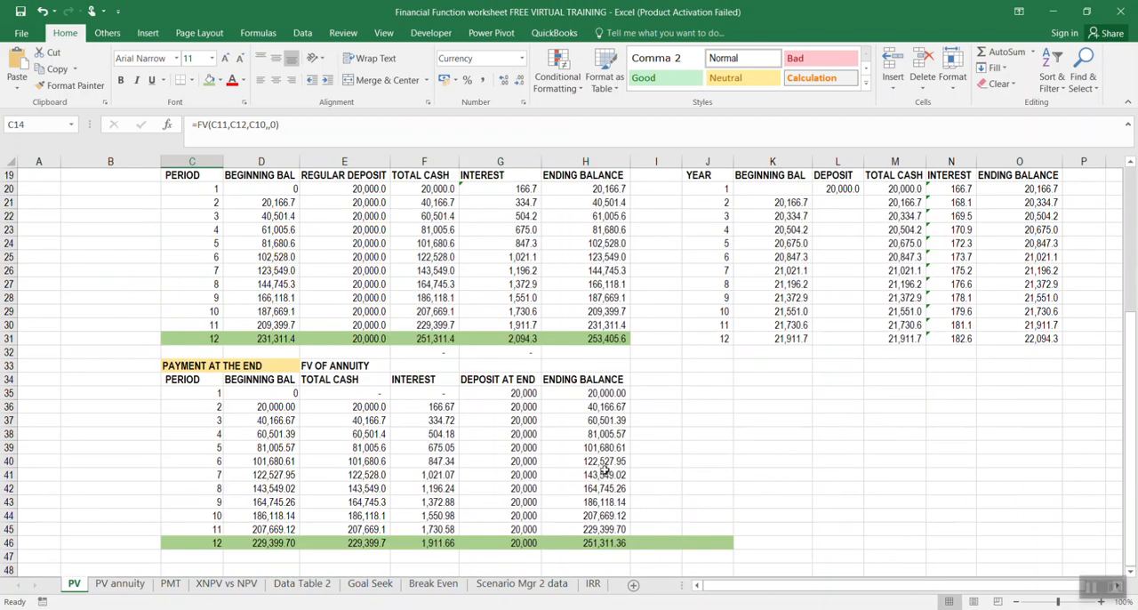
left_click(598, 542)
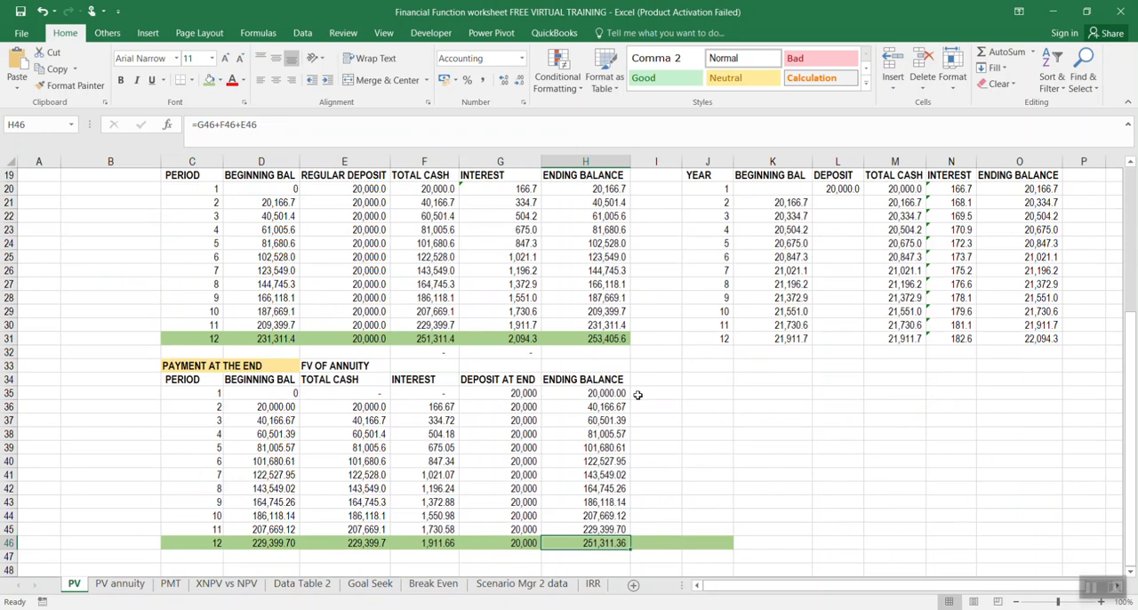
Compare the period 1 deposit in G35 with the period 1 interest in G20, and review both annuity future values in C13:C14
left_click(526, 391)
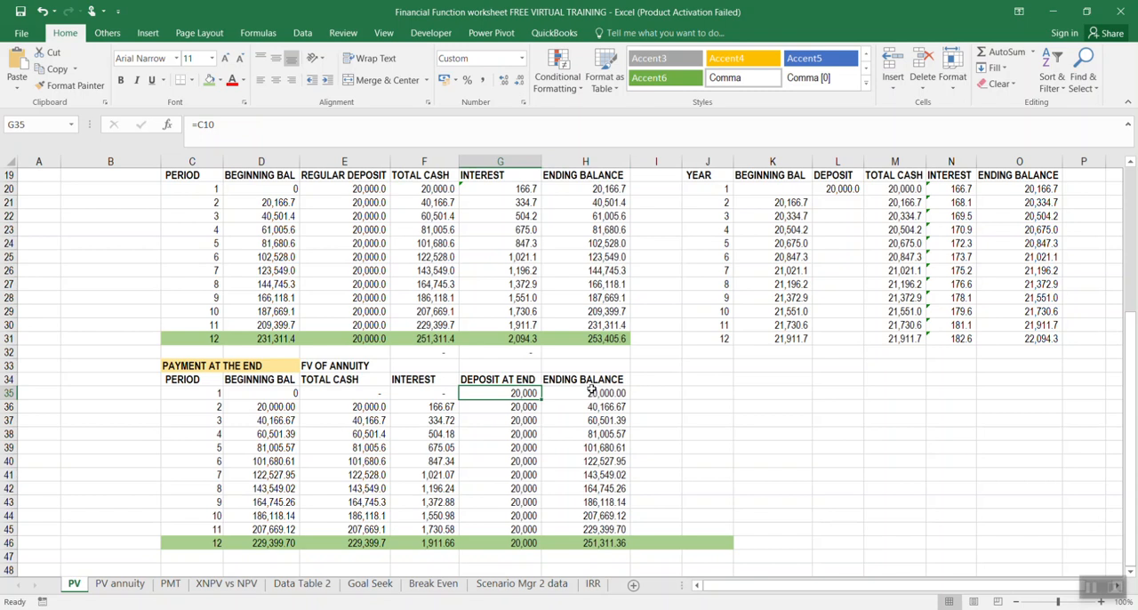
scroll(591, 392, "up", 2)
left_click(521, 269)
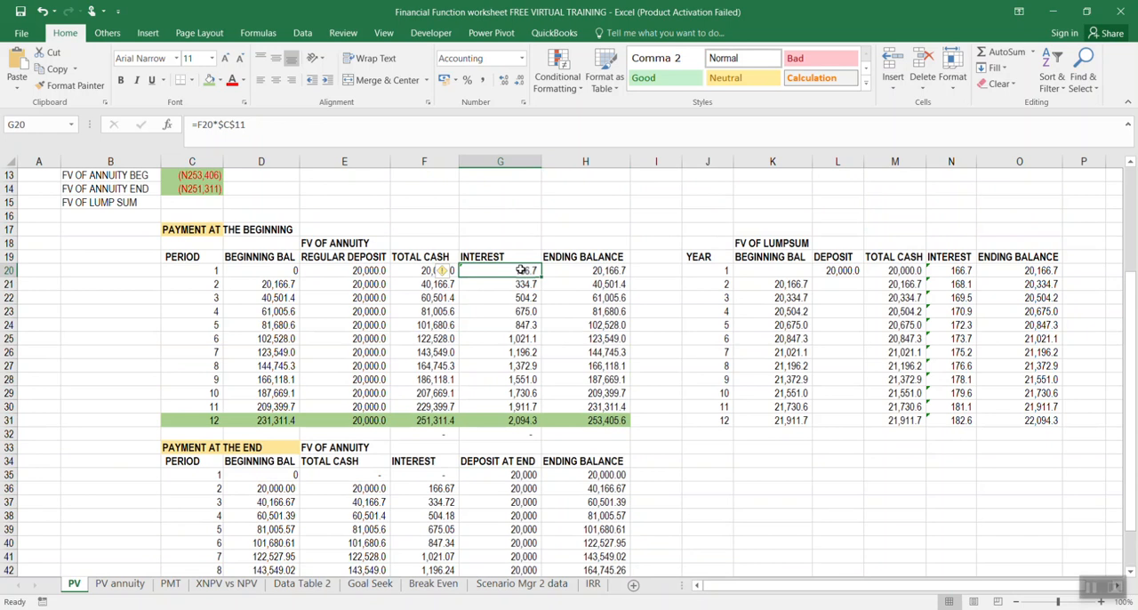
scroll(522, 270, "up", 3)
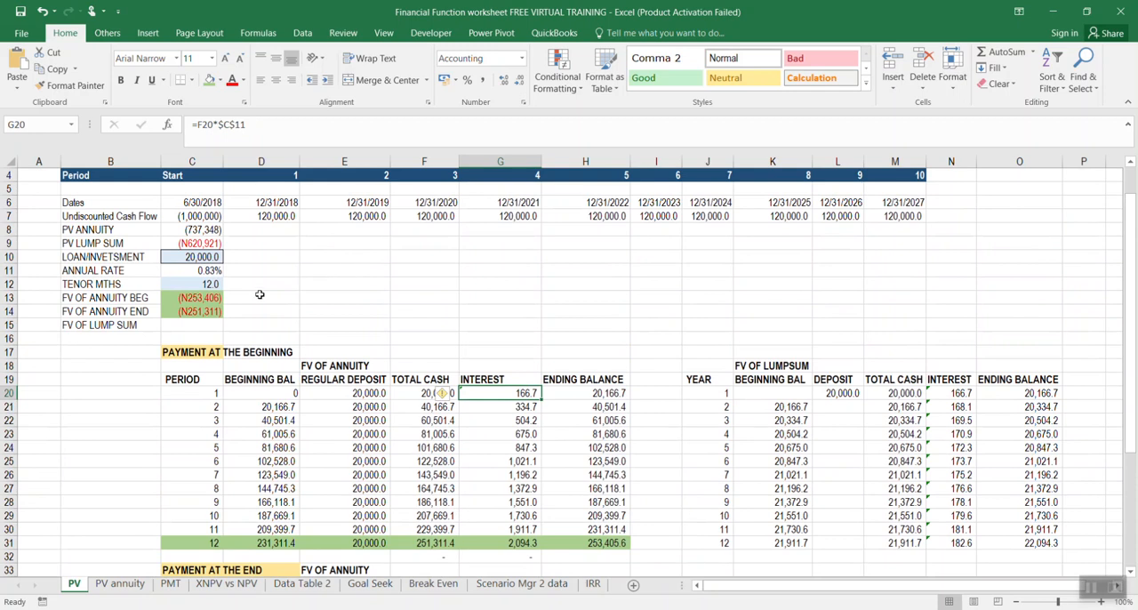
left_click_drag(206, 297, 204, 310)
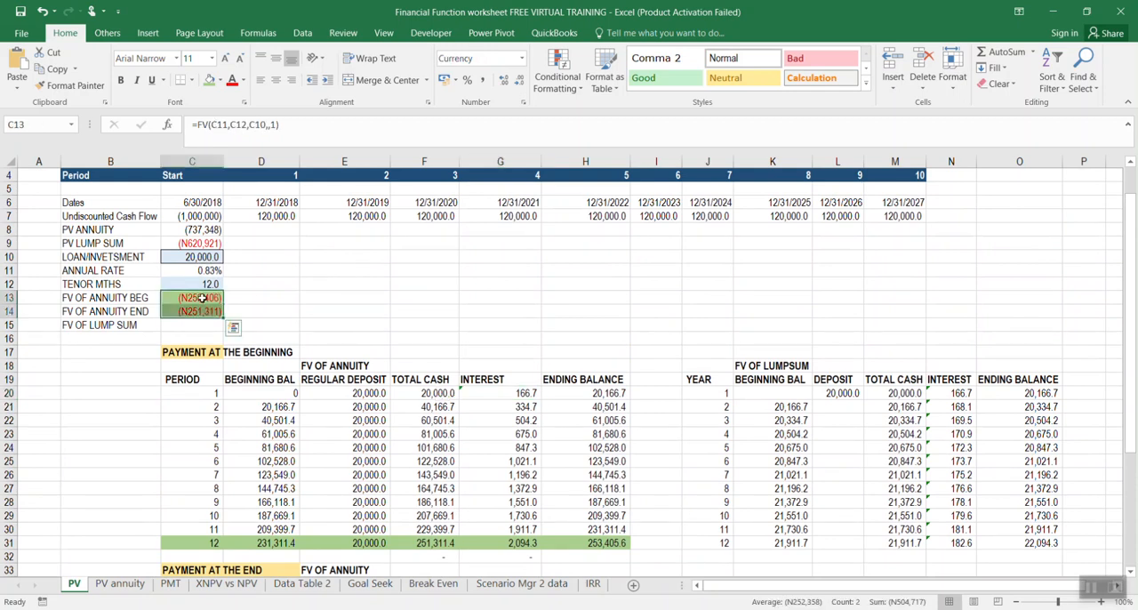
scroll(203, 298, "down", 2)
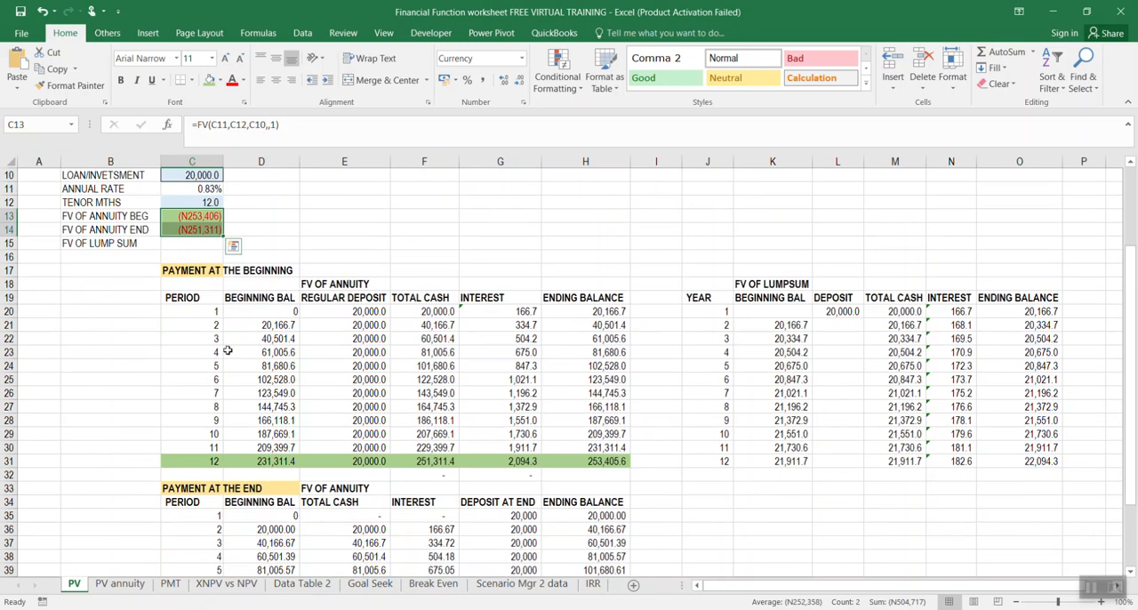
scroll(474, 423, "down", 1)
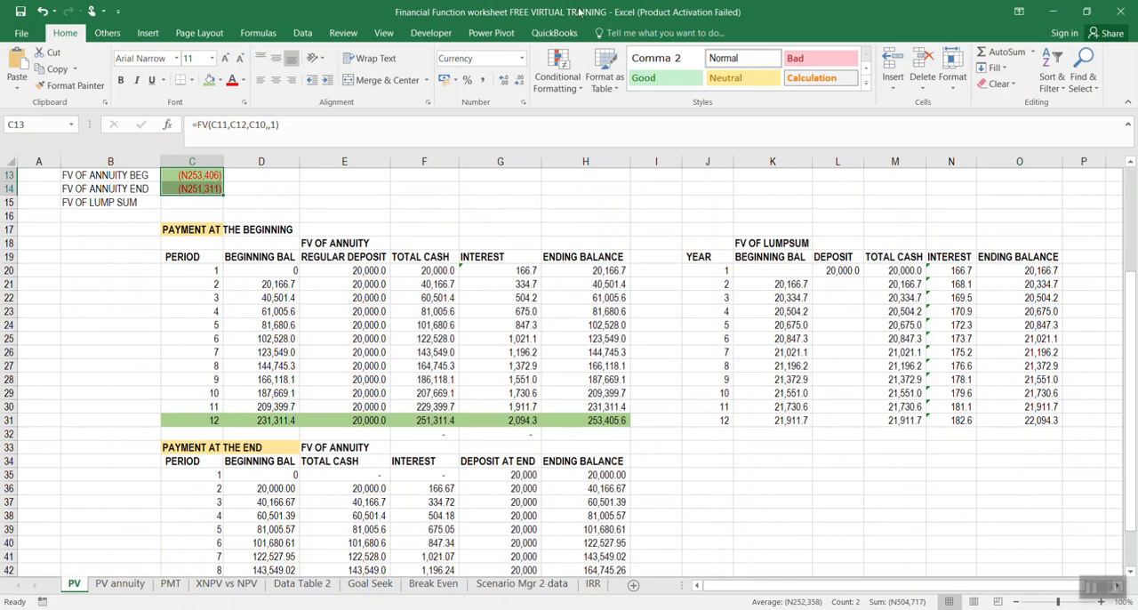
left_click(674, 608)
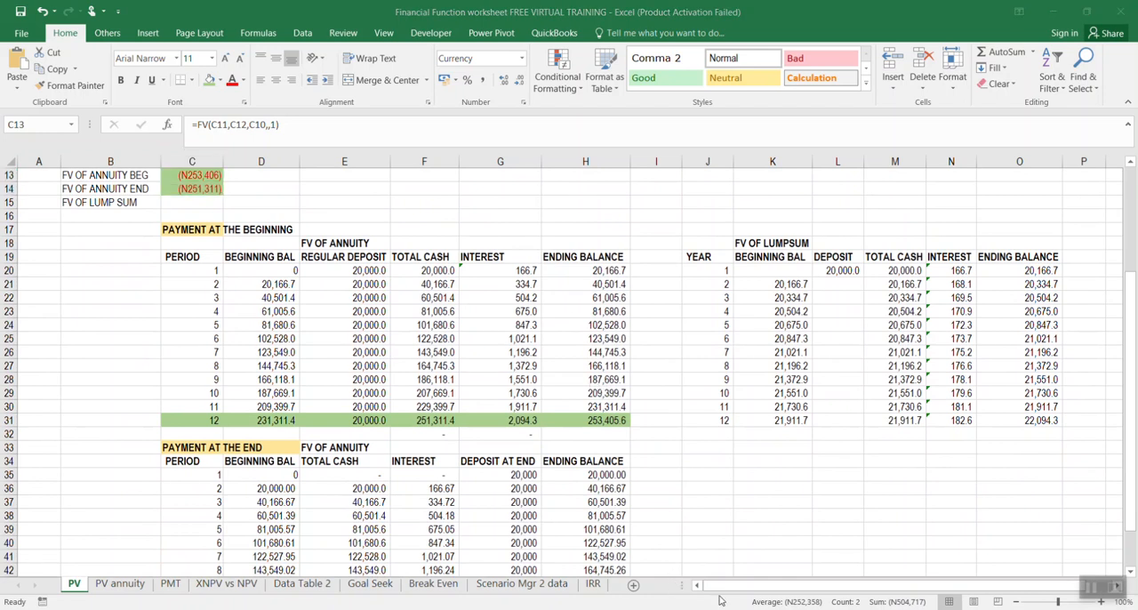